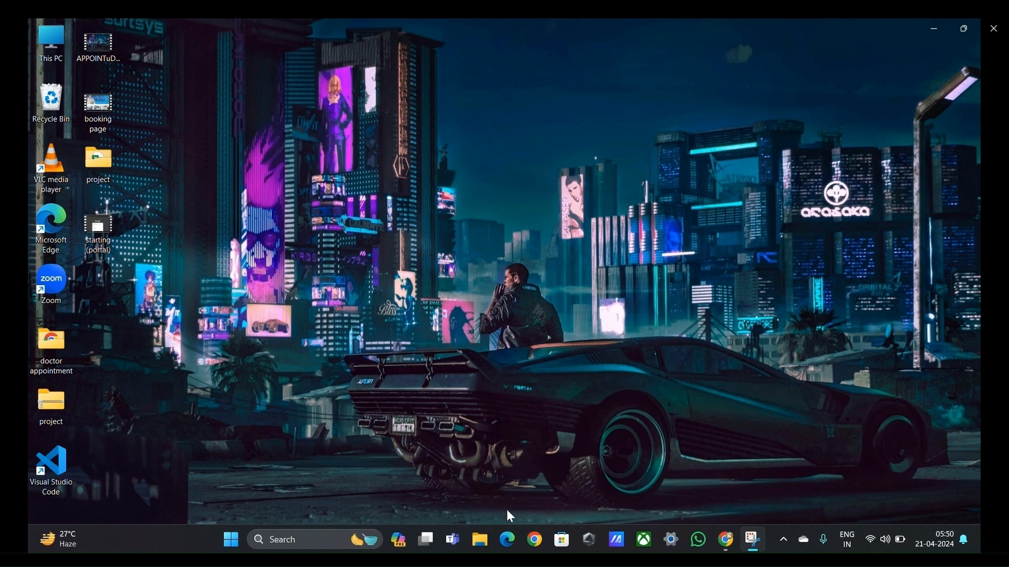
Step: Open Google Chrome with the Work profile that has the notebook picture, search for "microsoft azure login" and open the Microsoft Azure portal page
click(533, 545)
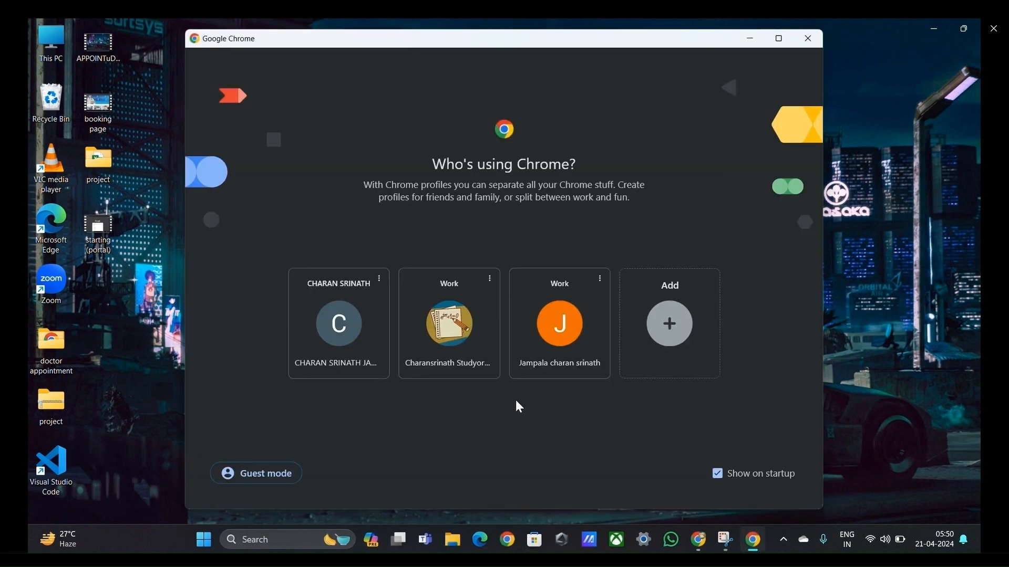
click(457, 331)
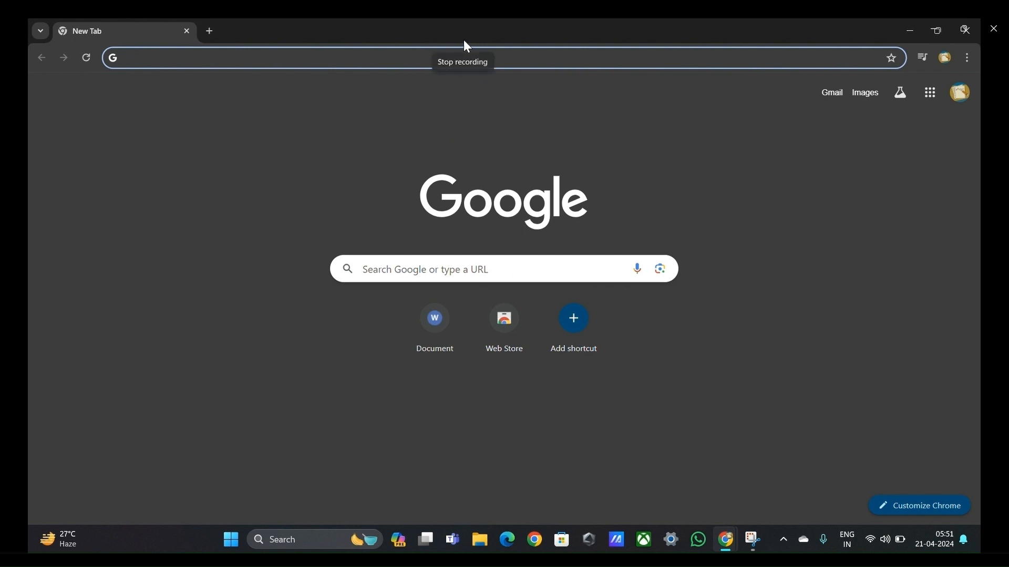
click(431, 277)
text(mic)
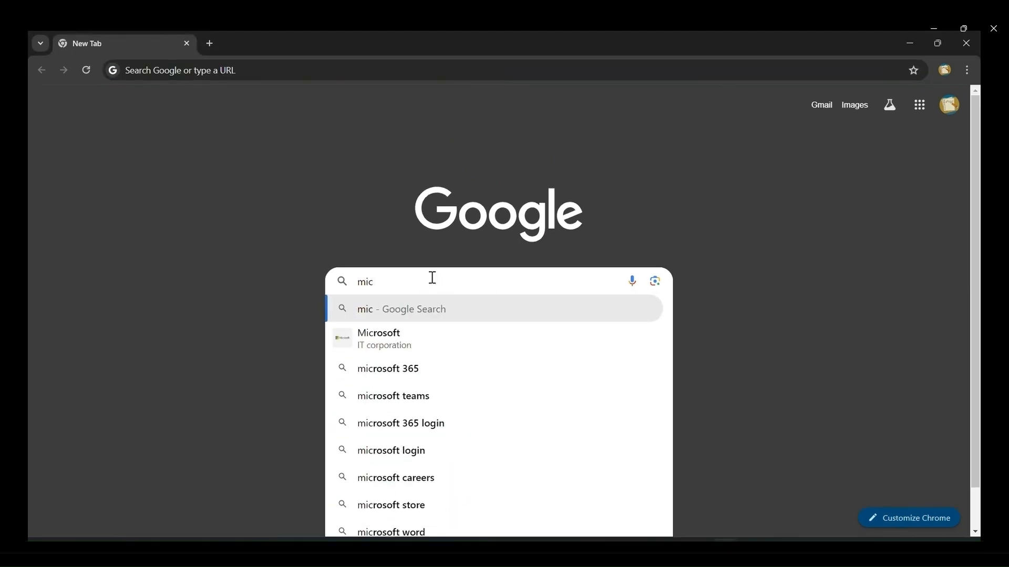
text(rosoft azure login)
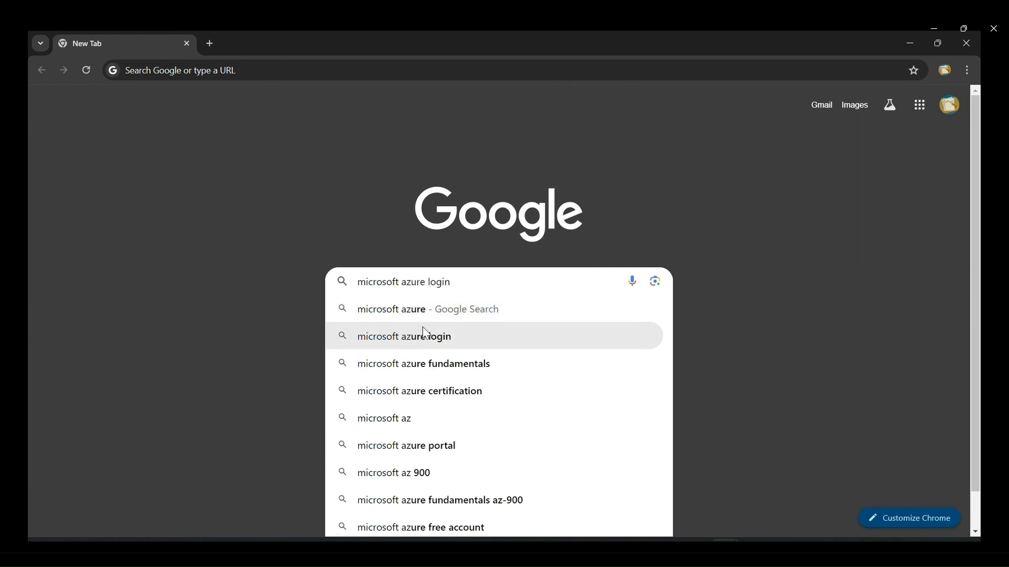
click(420, 336)
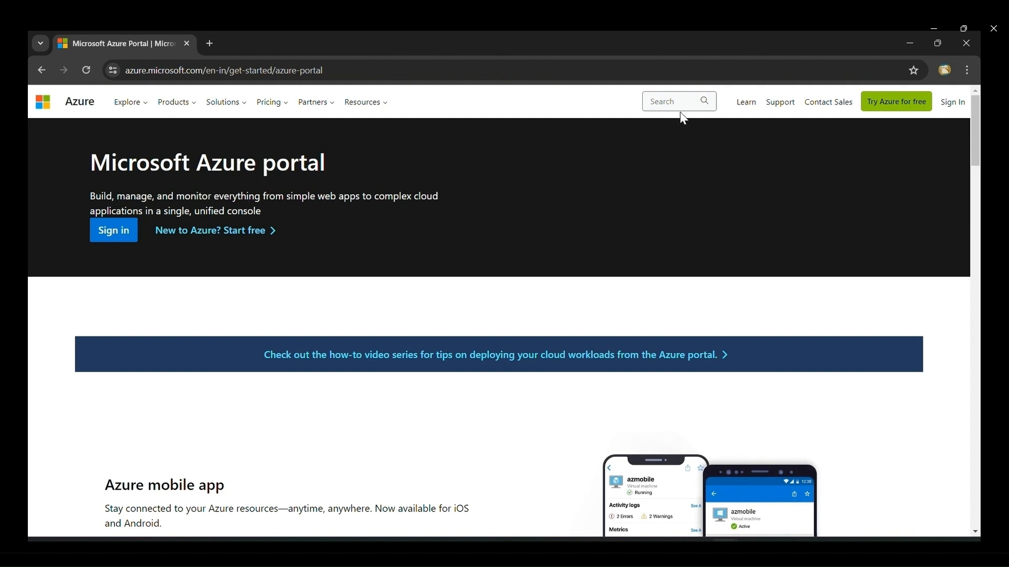
Step: Sign in to Microsoft Azure with the remembered account by entering the account password
click(953, 102)
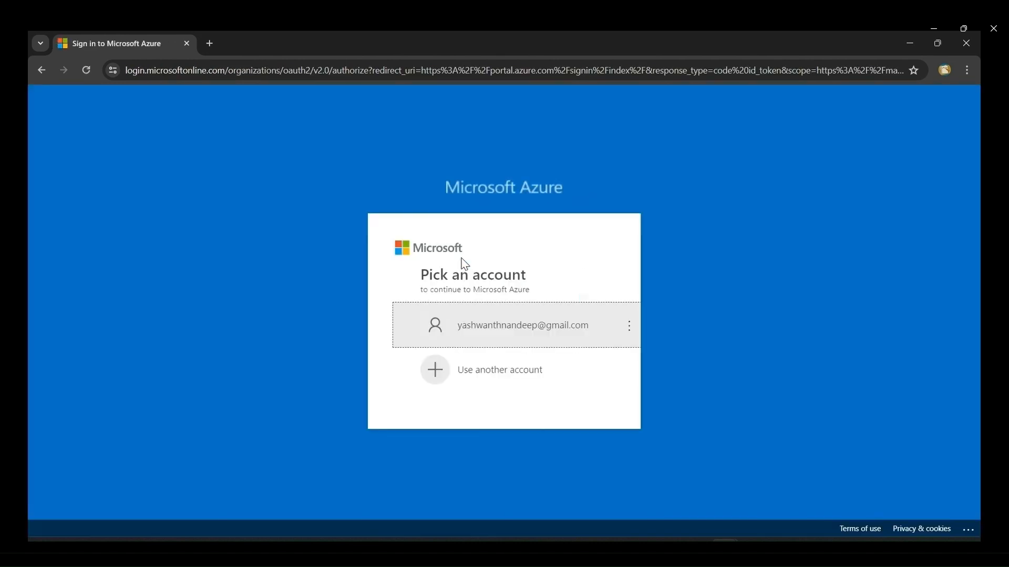
click(405, 324)
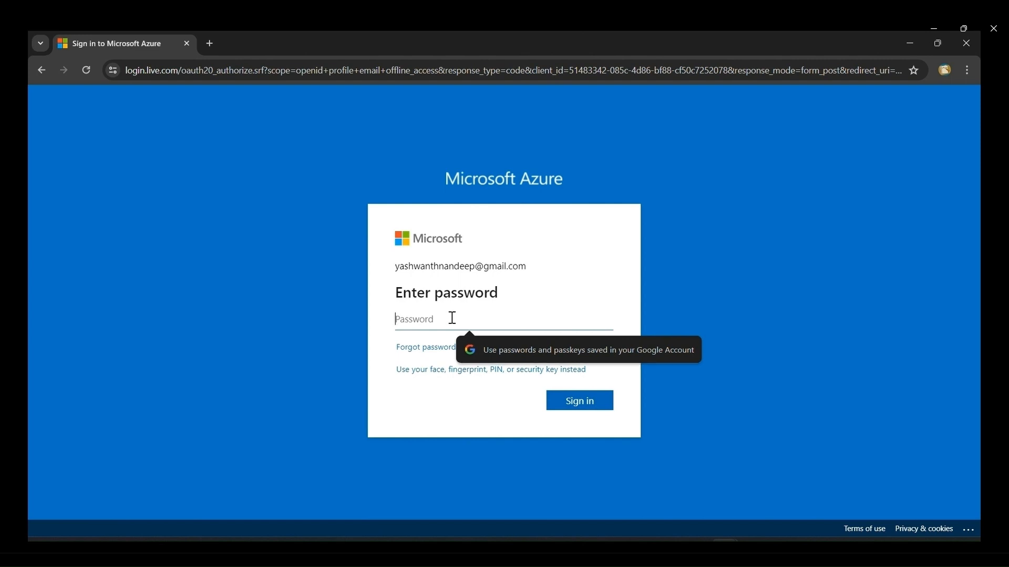
text(••••••)
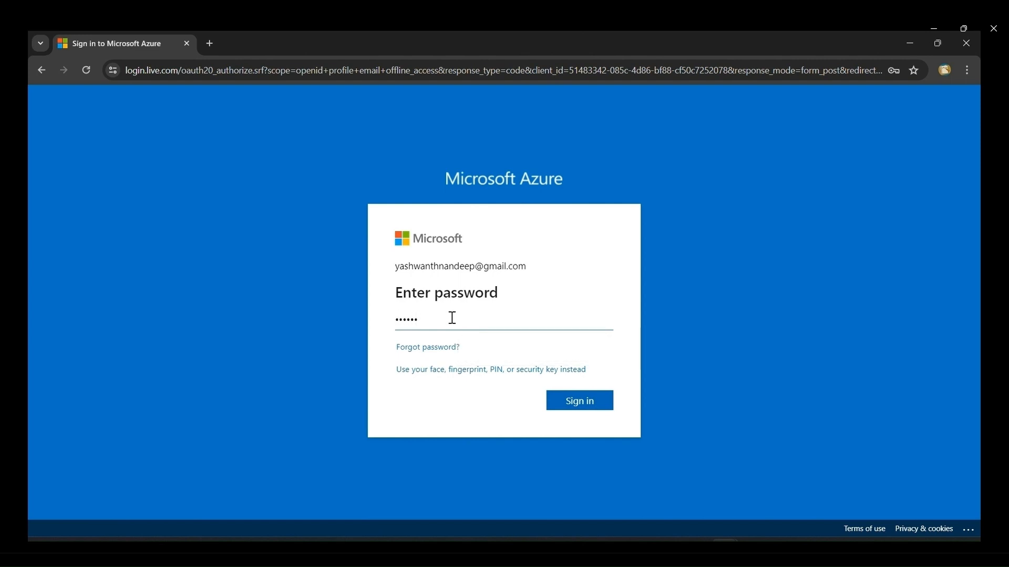
text(••)
key(Return)
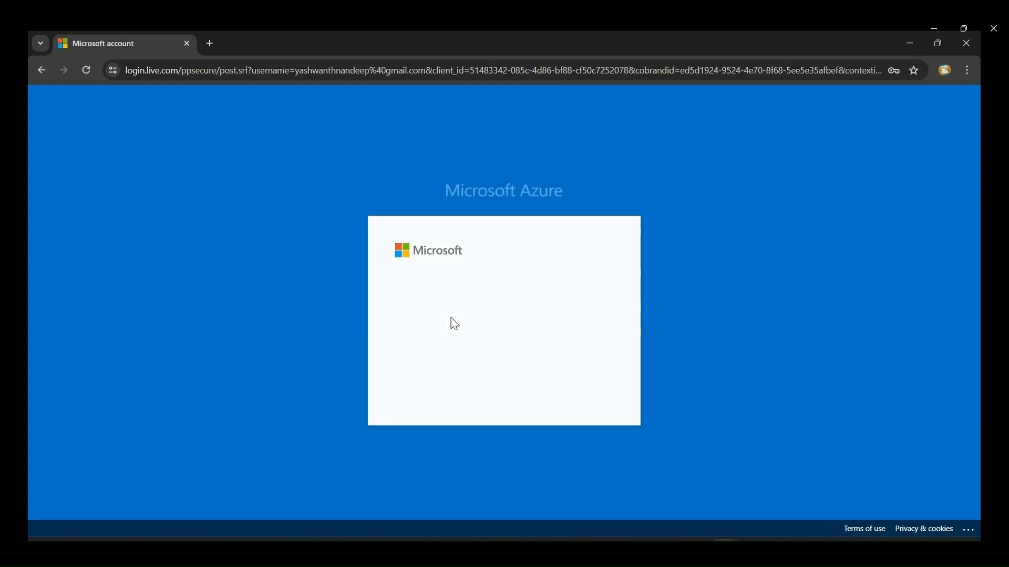
click(577, 394)
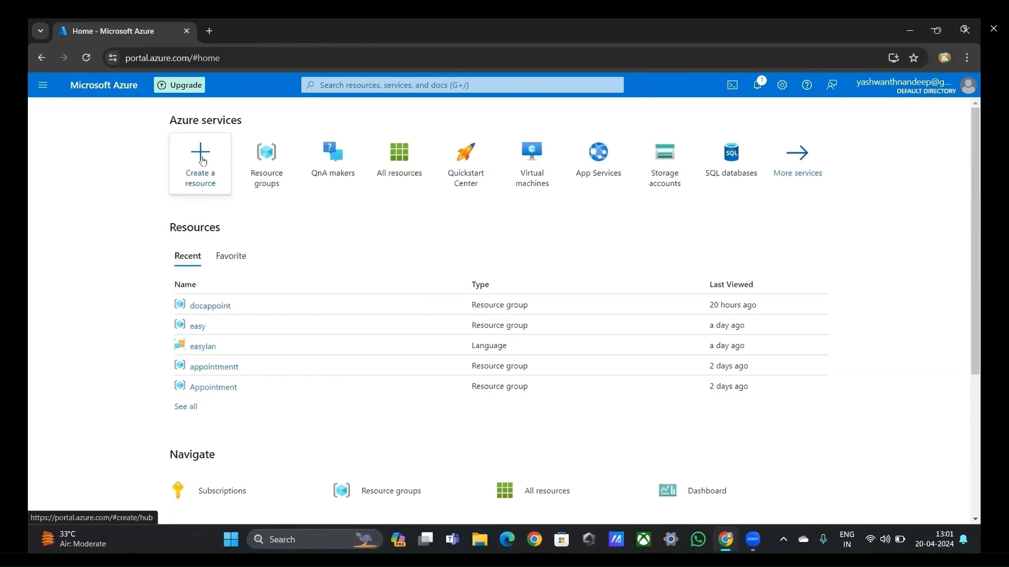
Step: Search the Azure marketplace for "storage account" and start creating Microsoft's Storage account resource
click(203, 161)
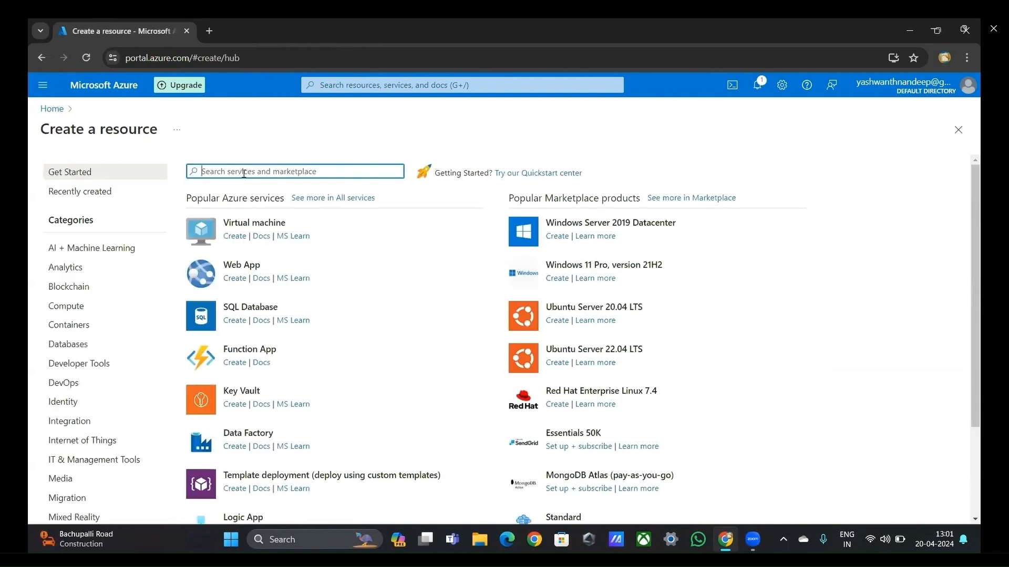
text(storage)
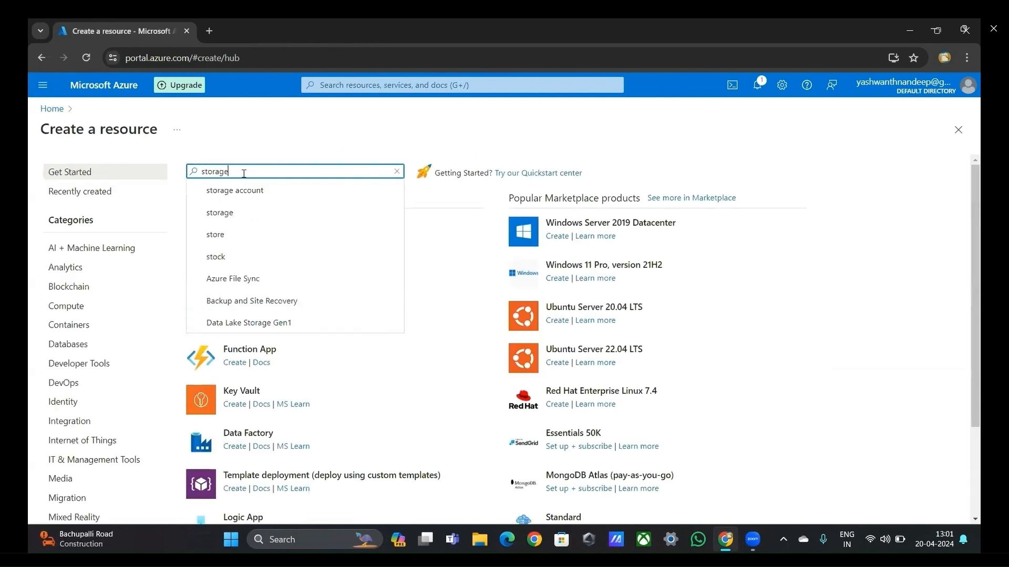
click(241, 190)
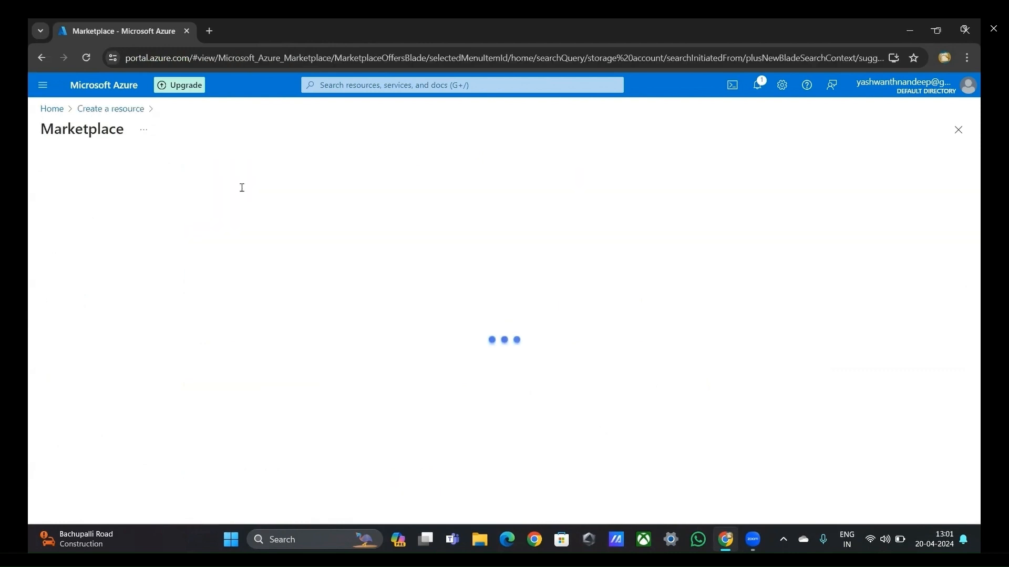
scroll(185, 287, down, 2)
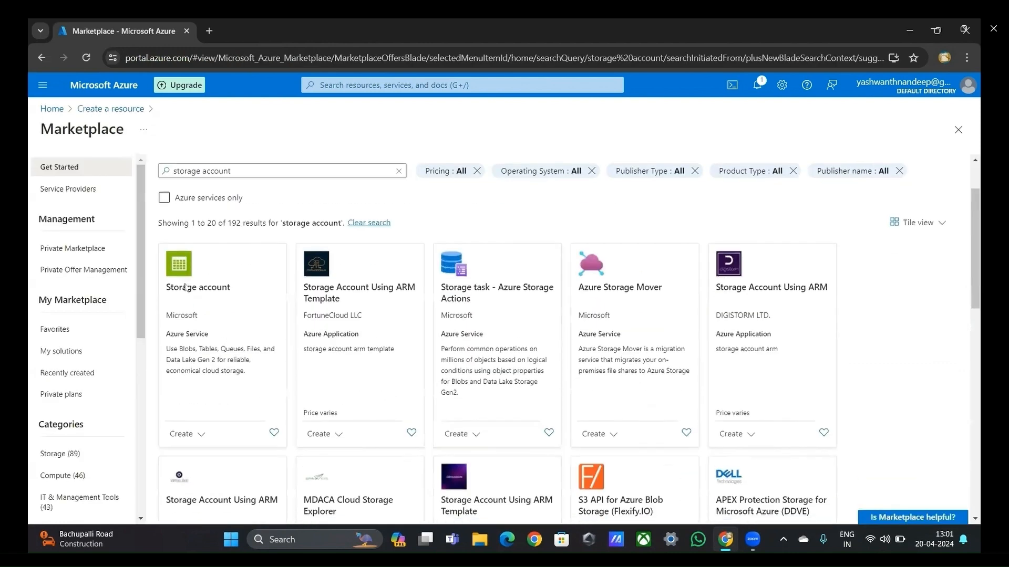
click(183, 406)
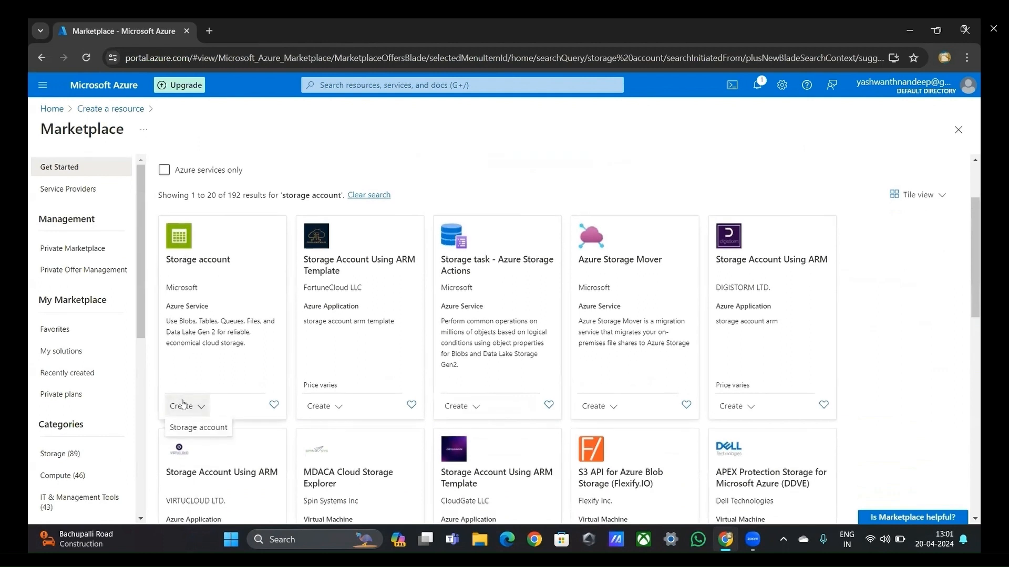
click(184, 426)
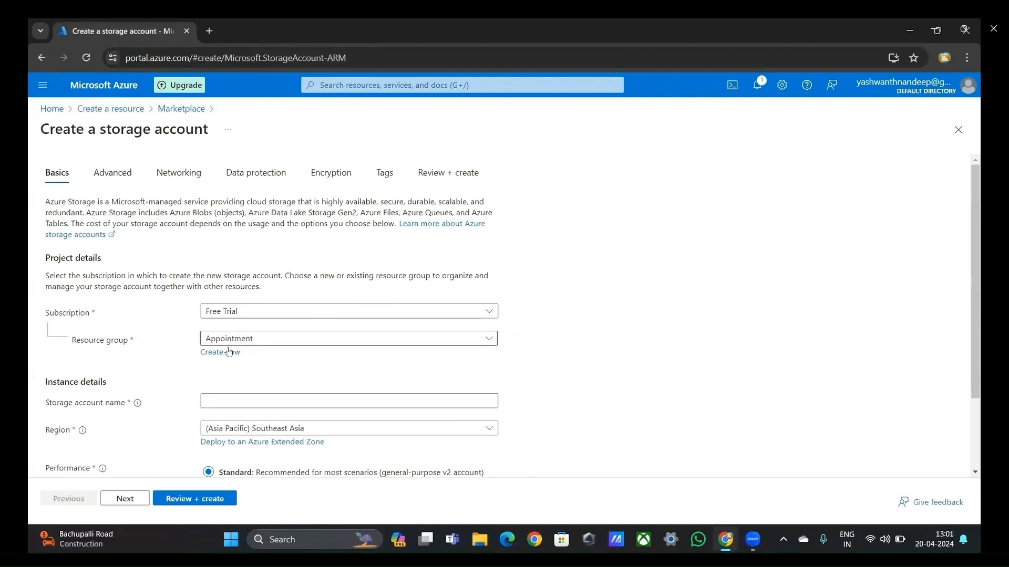
Step: Create a new resource group named doctorrg for the storage account
click(227, 352)
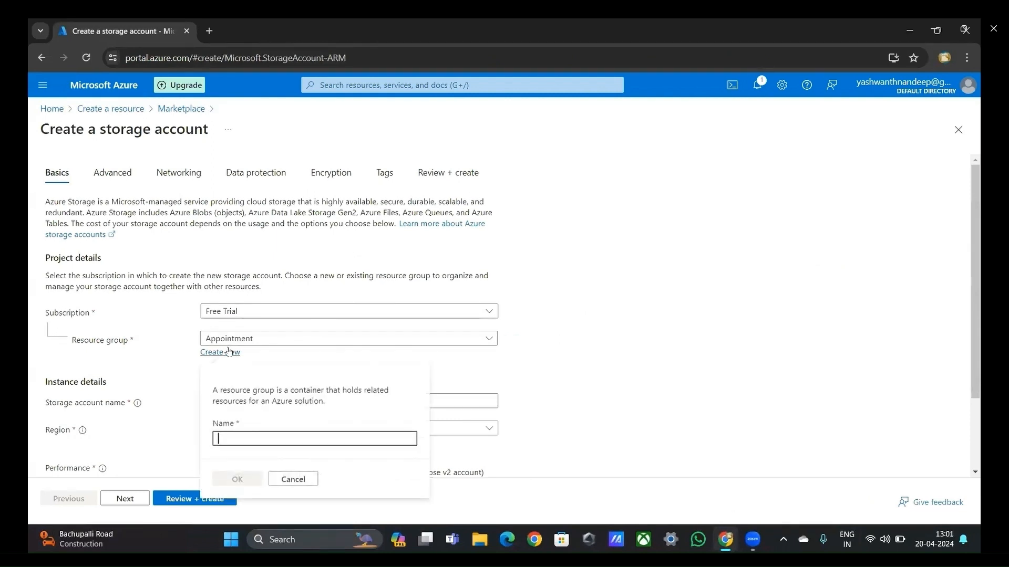
click(228, 352)
click(228, 352)
text(doctor)
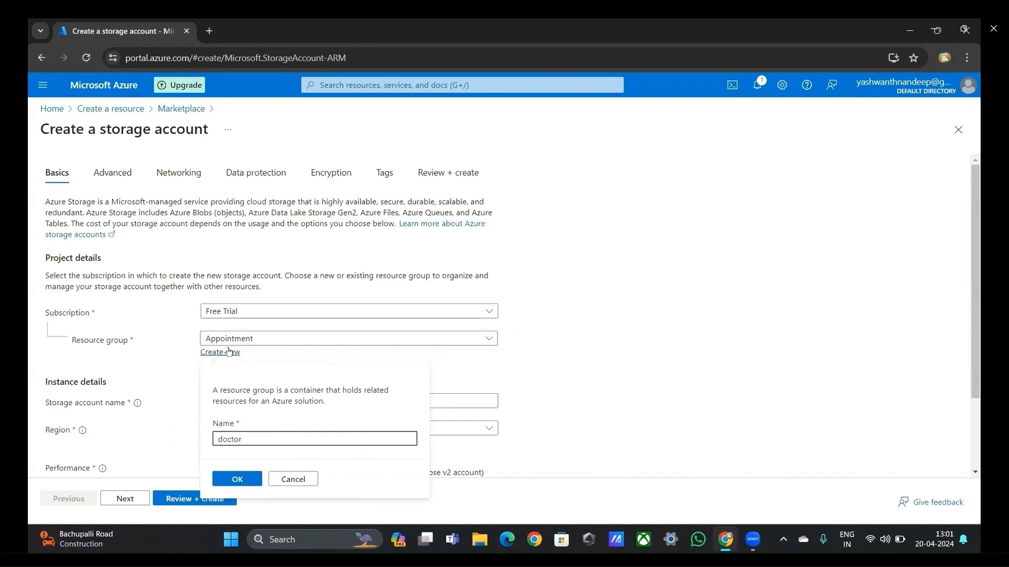
text(rg)
click(237, 478)
Step: Name the storage account doctorstac in the instance details
click(239, 402)
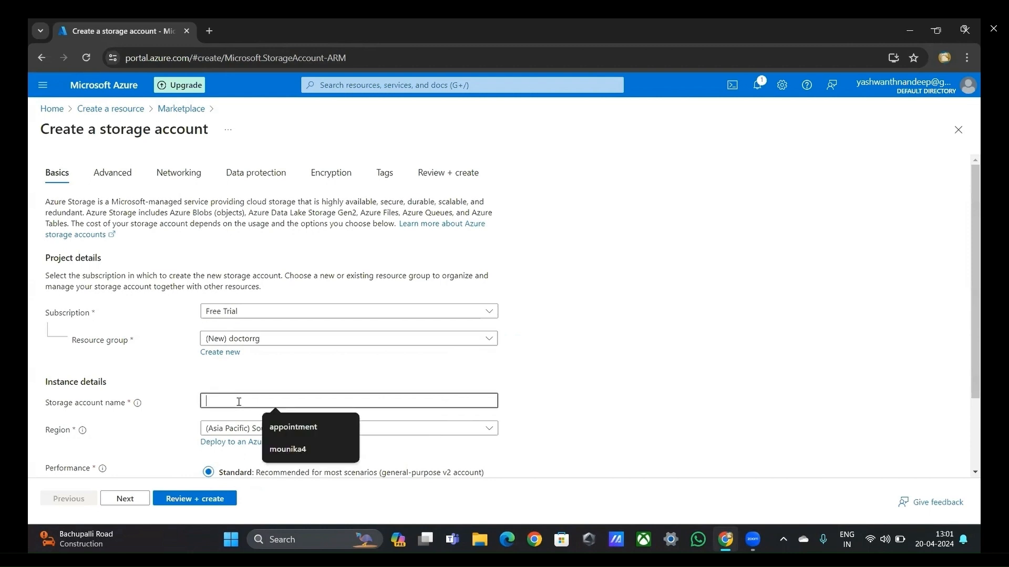
text(doctor)
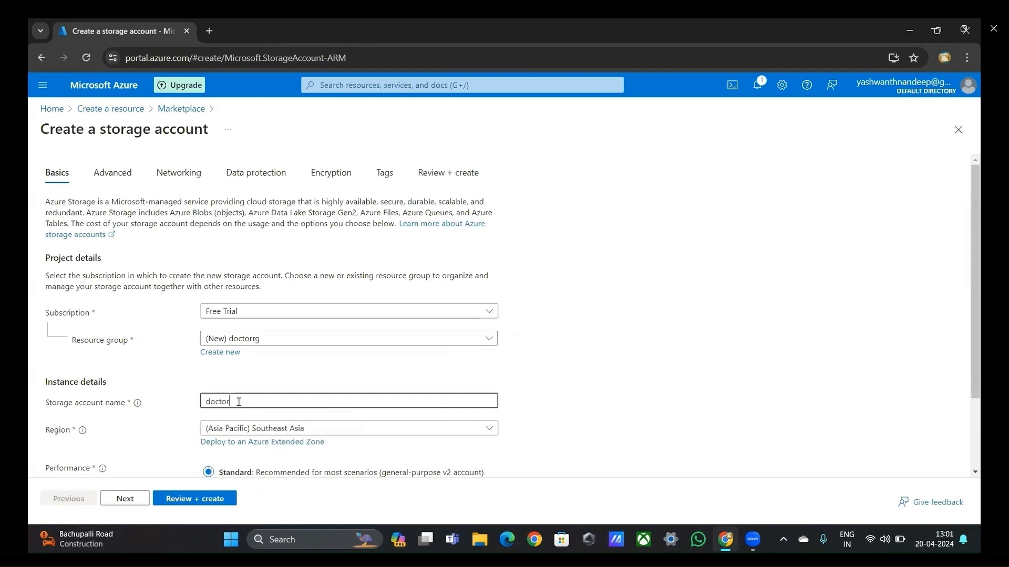
text(st)
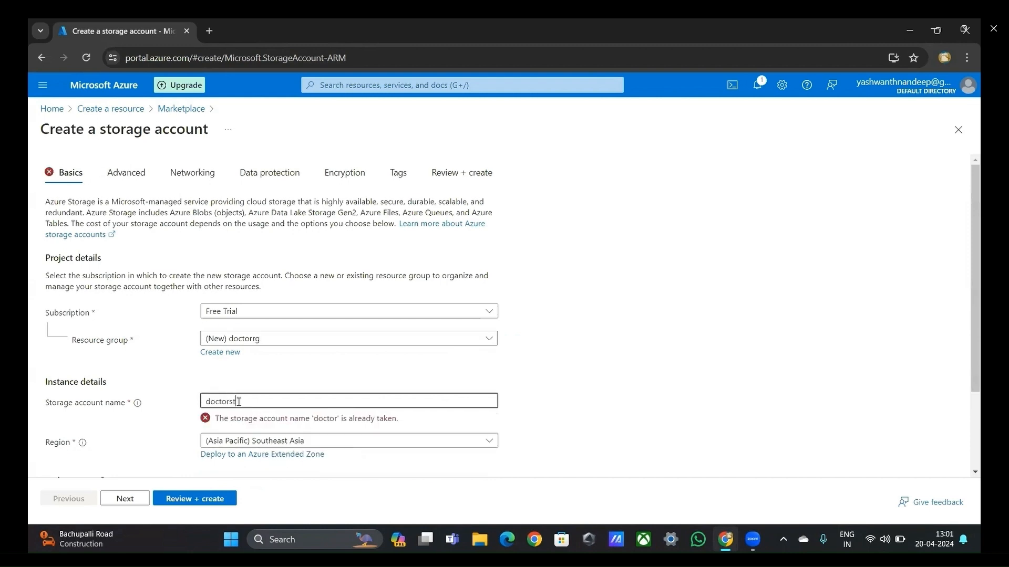
text(ac)
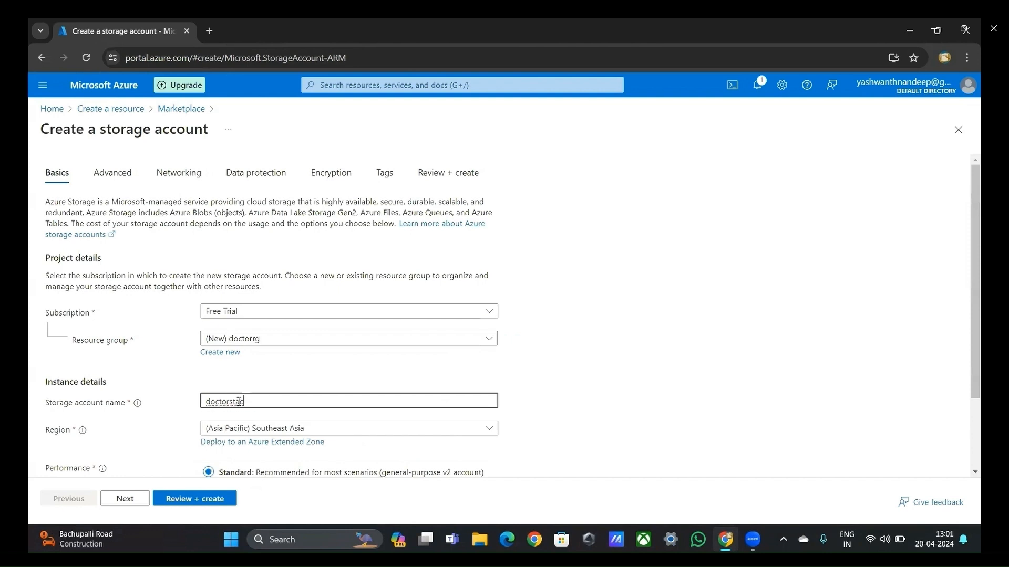
Step: Filter the regions by "asia" and set the storage account's region to (Asia Pacific) Australia East
scroll(315, 392, down, 1)
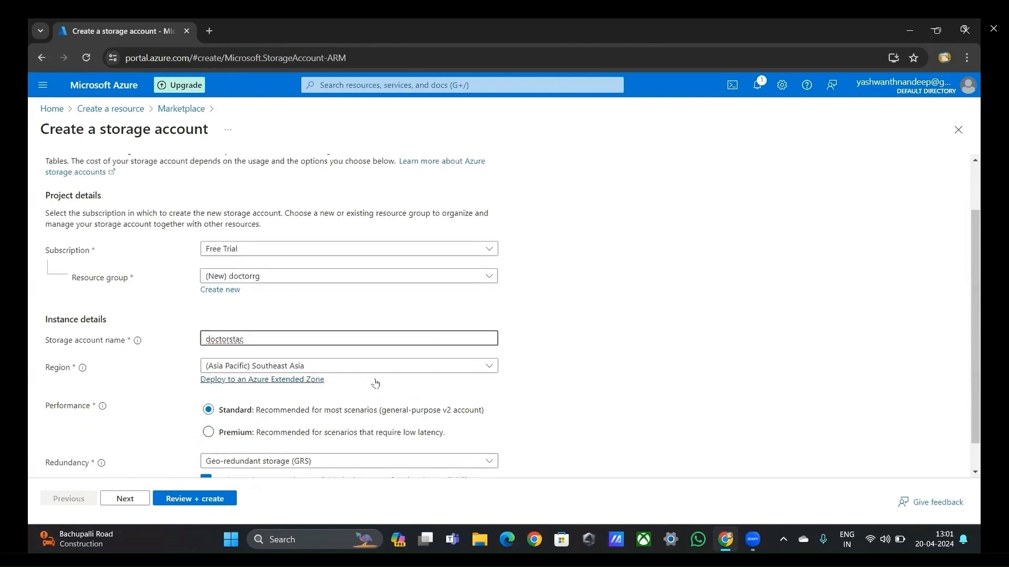
click(492, 370)
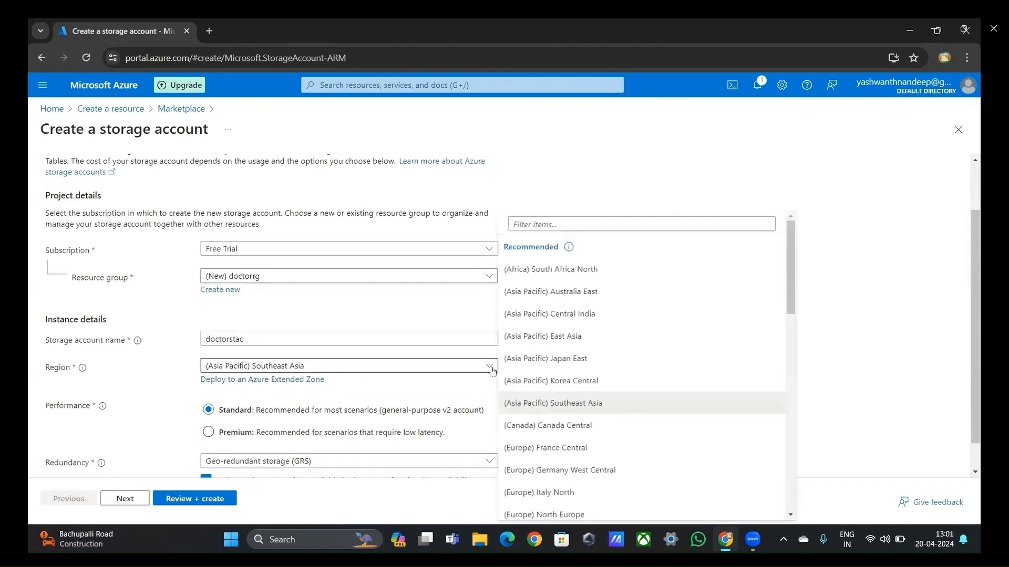
click(555, 219)
text(asia)
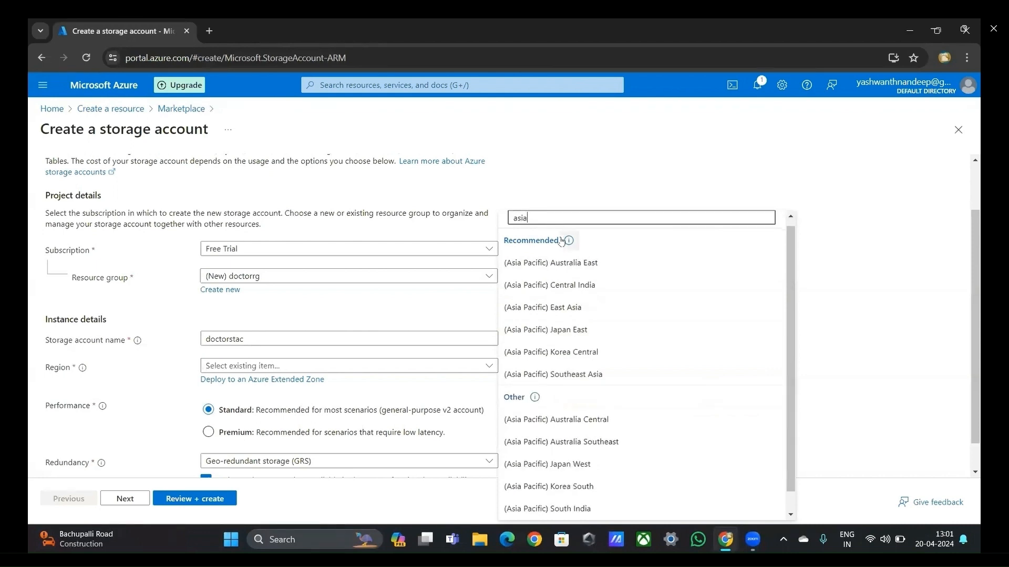
click(570, 264)
scroll(412, 357, down, 1)
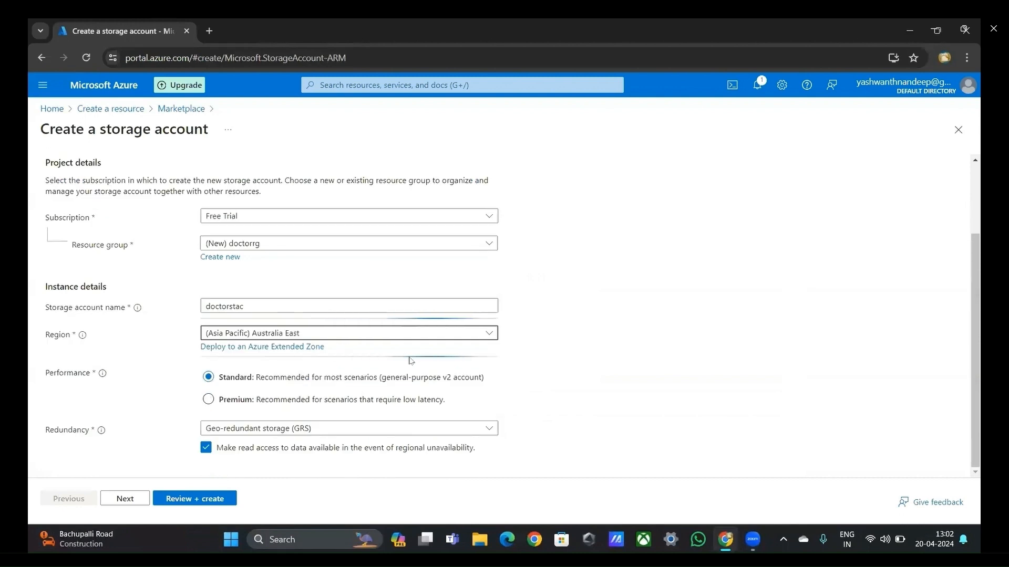
Step: Allow cross-tenant replication for blob storage in the storage account's advanced settings
click(142, 493)
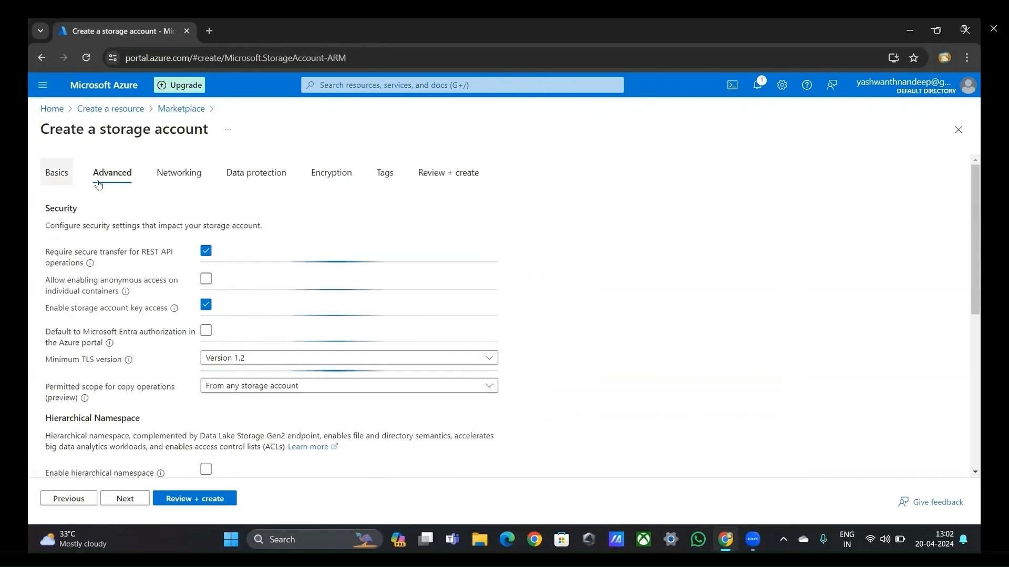
scroll(149, 256, down, 3)
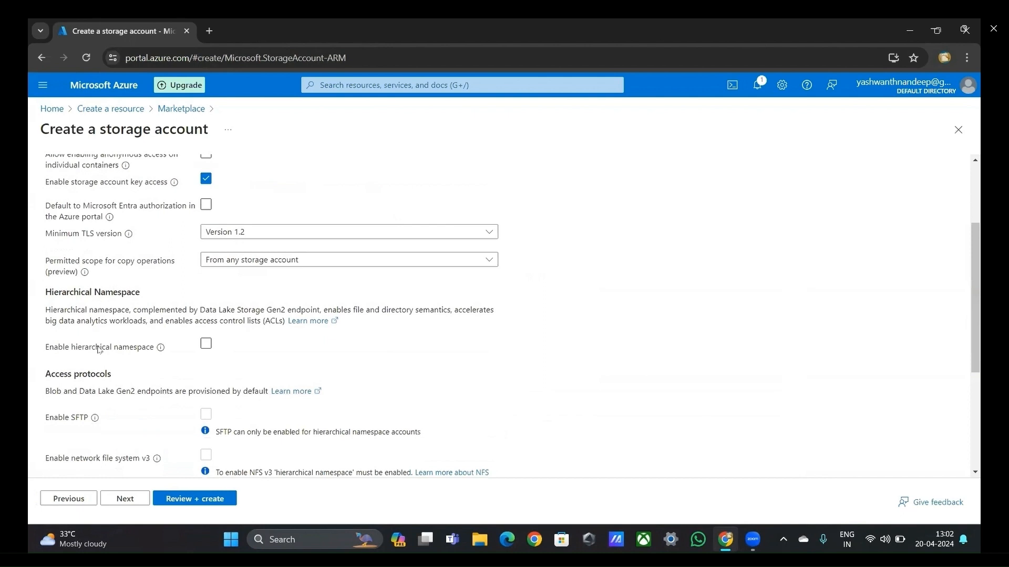
scroll(89, 367, down, 3)
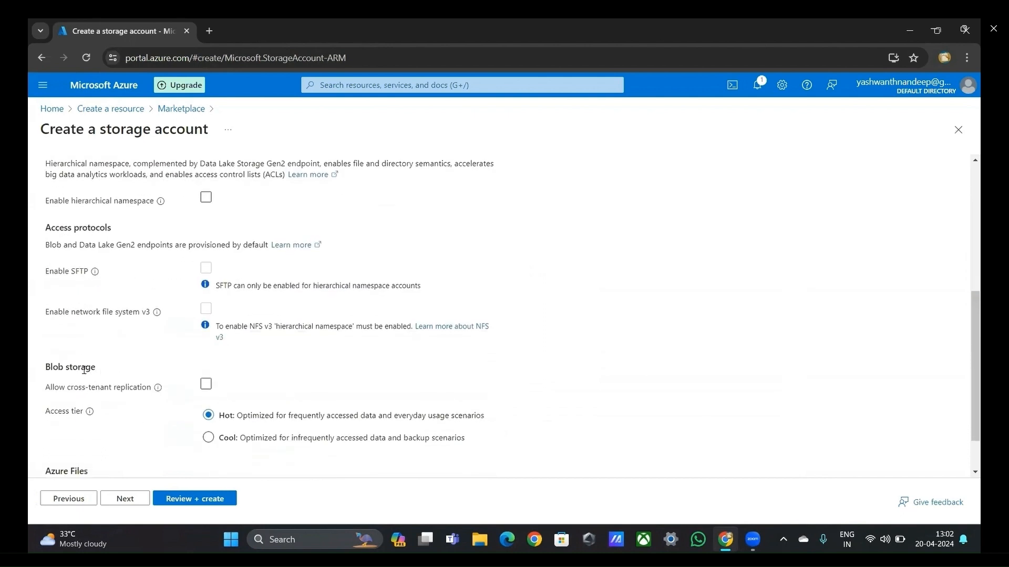
click(206, 386)
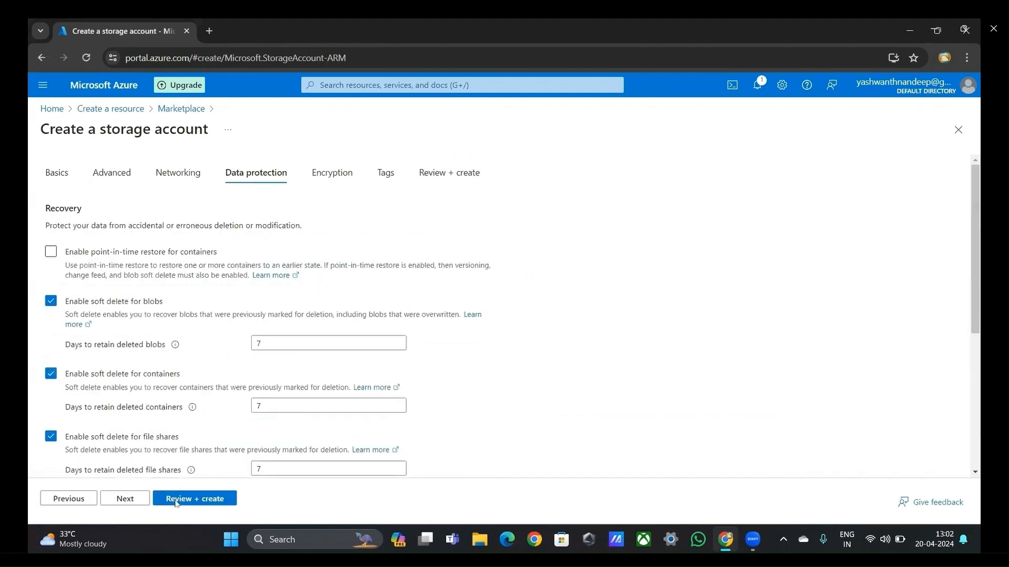
Step: Validate and create the storage account, following its deployment in the notifications, and open the deployed resource
click(175, 500)
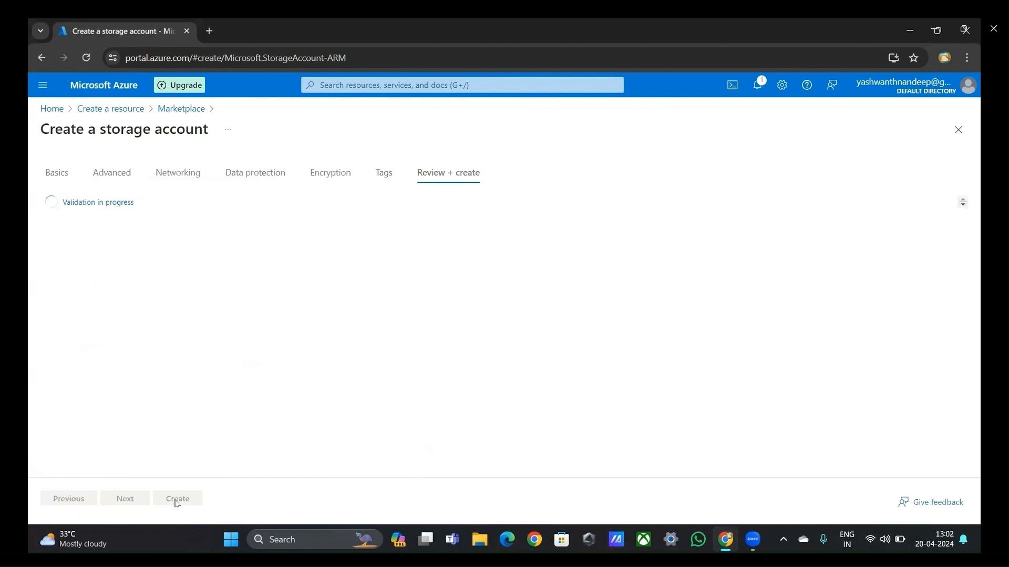
click(176, 500)
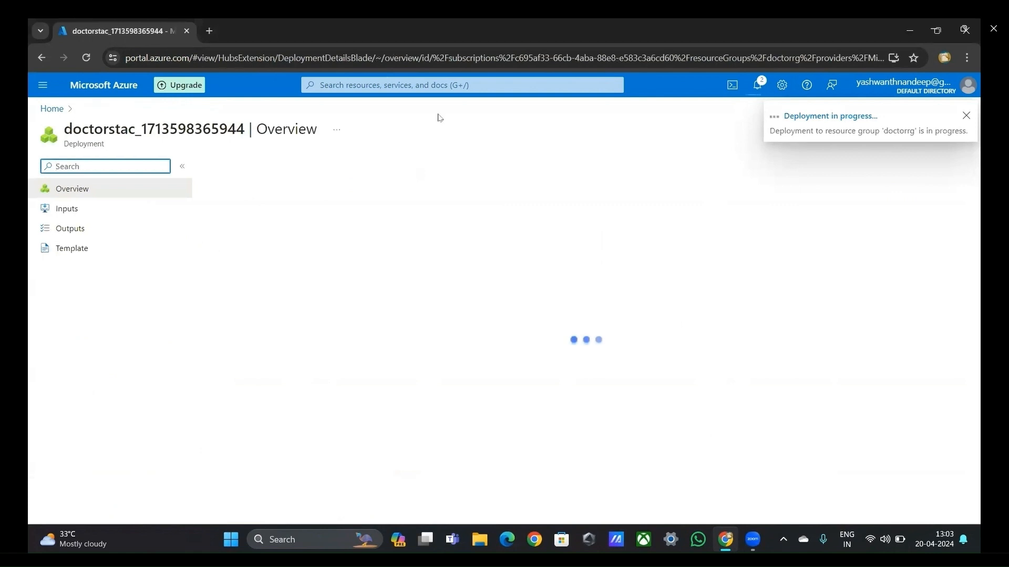
click(756, 84)
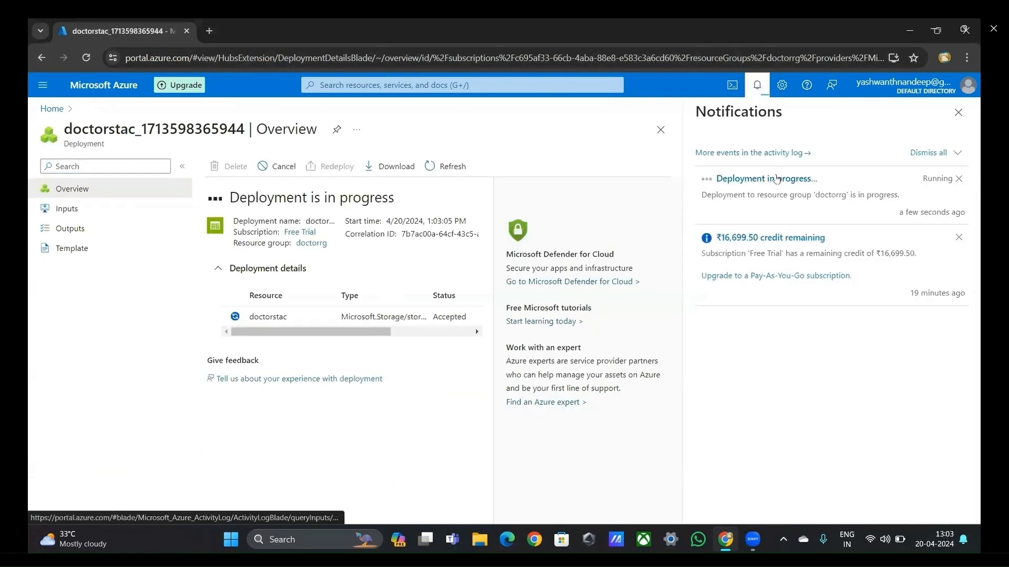
click(764, 89)
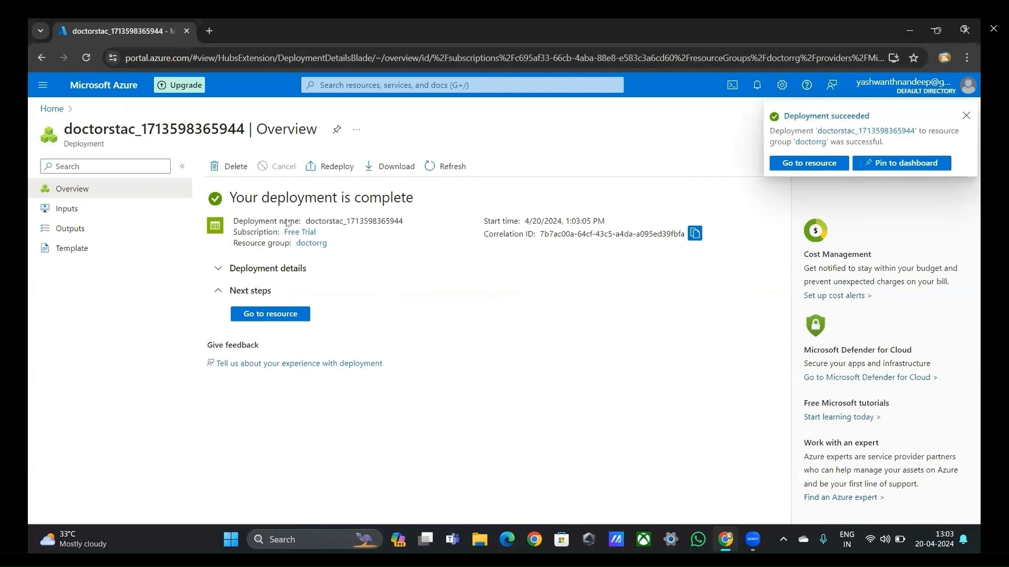
click(281, 315)
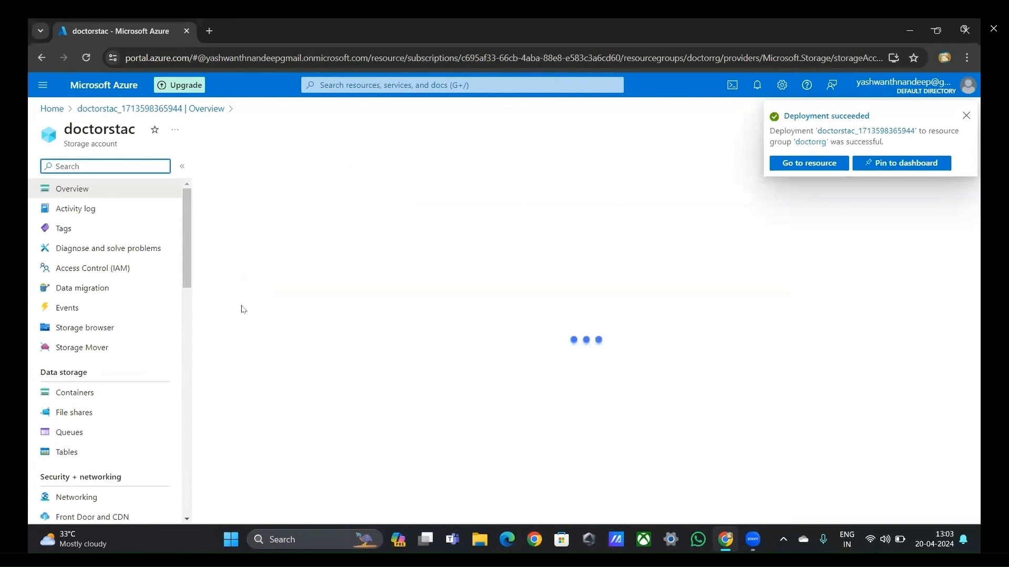
Step: Filter the storage account's settings by "stat", open the static website settings and enable static website hosting
text(stat)
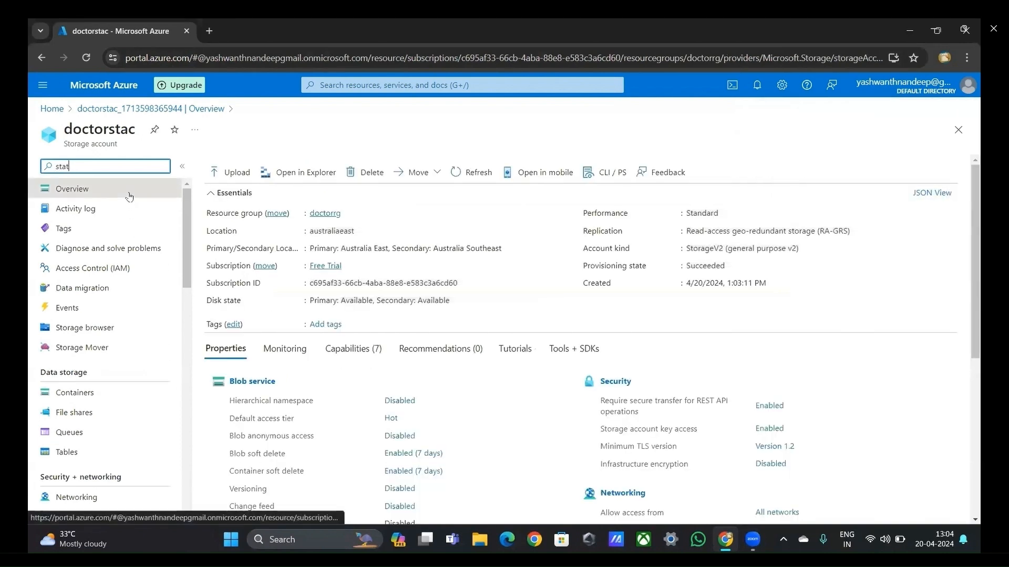
click(84, 235)
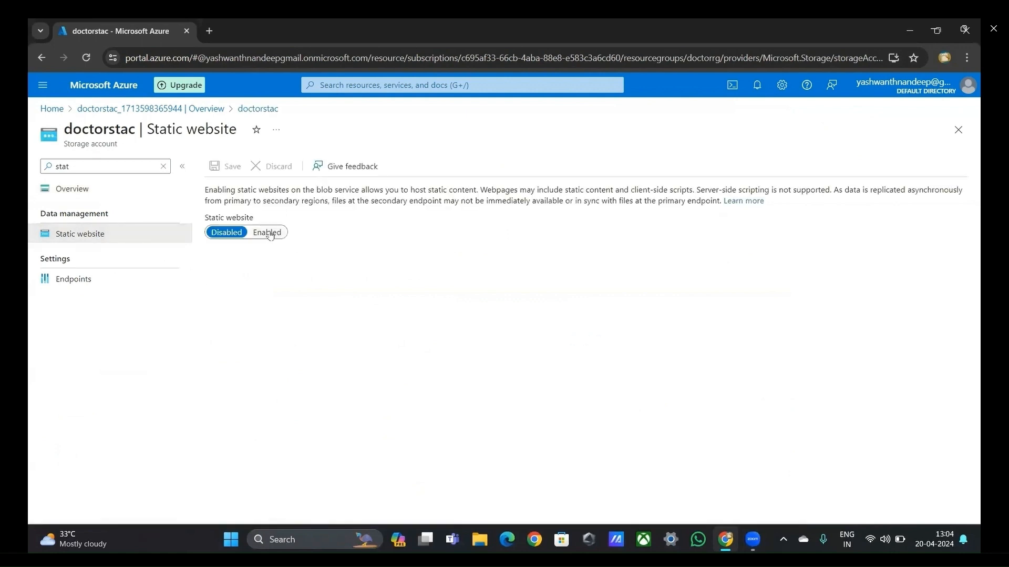
click(269, 233)
Step: Set the static website's index document name to index.html and error document path to 404, and save the settings
click(261, 328)
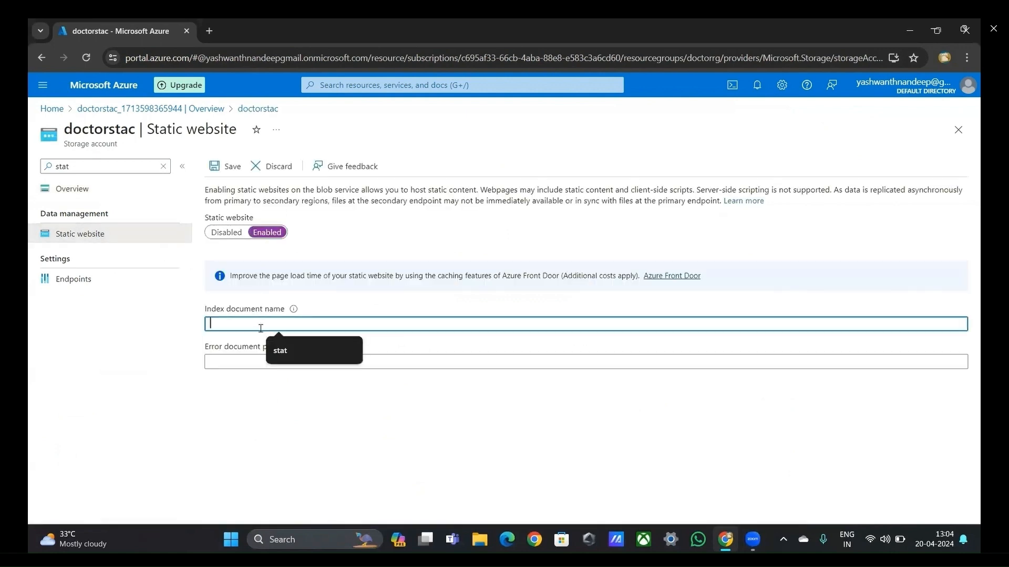
text(index)
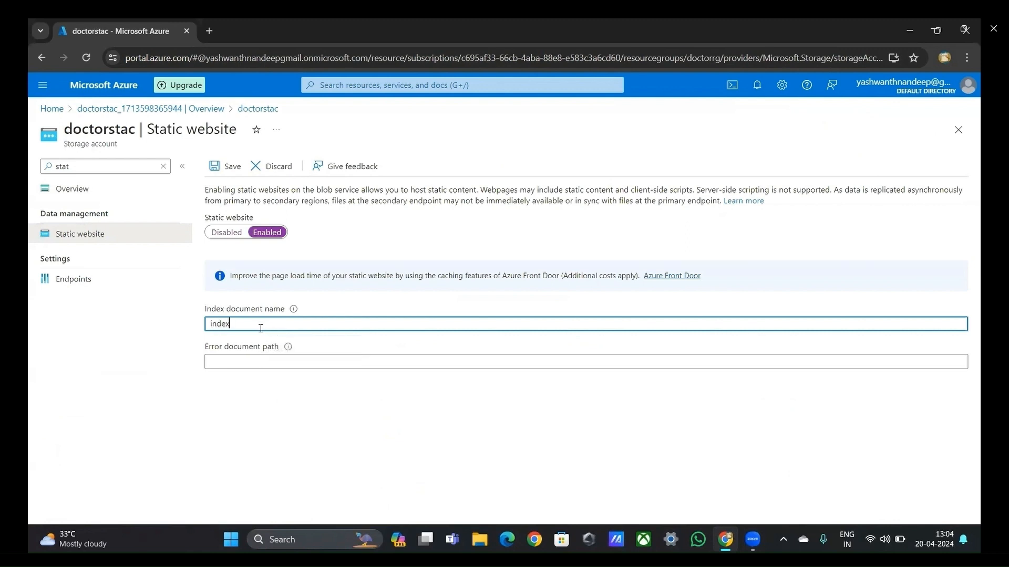
text(.html)
key(Tab)
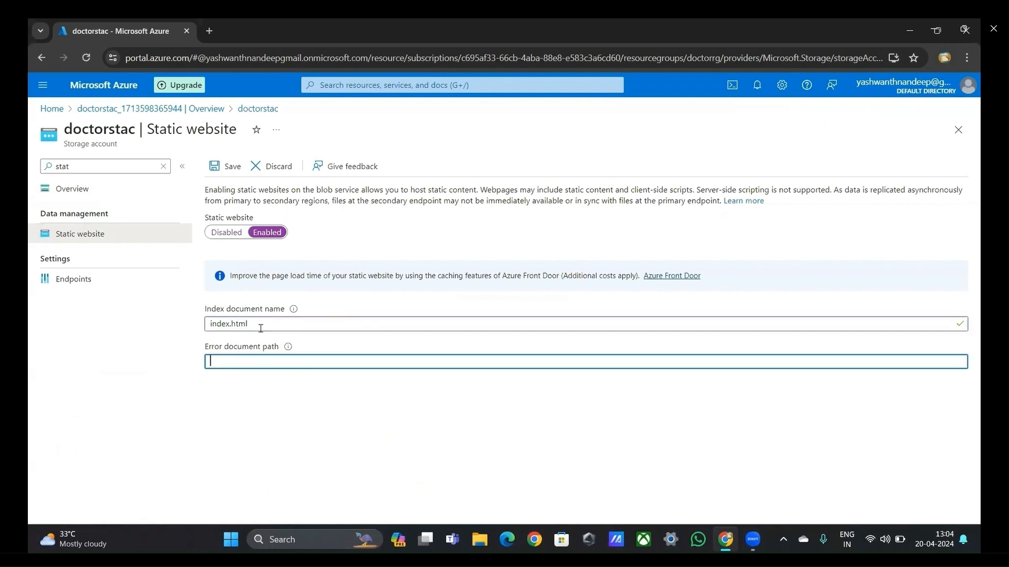
text(404)
click(228, 167)
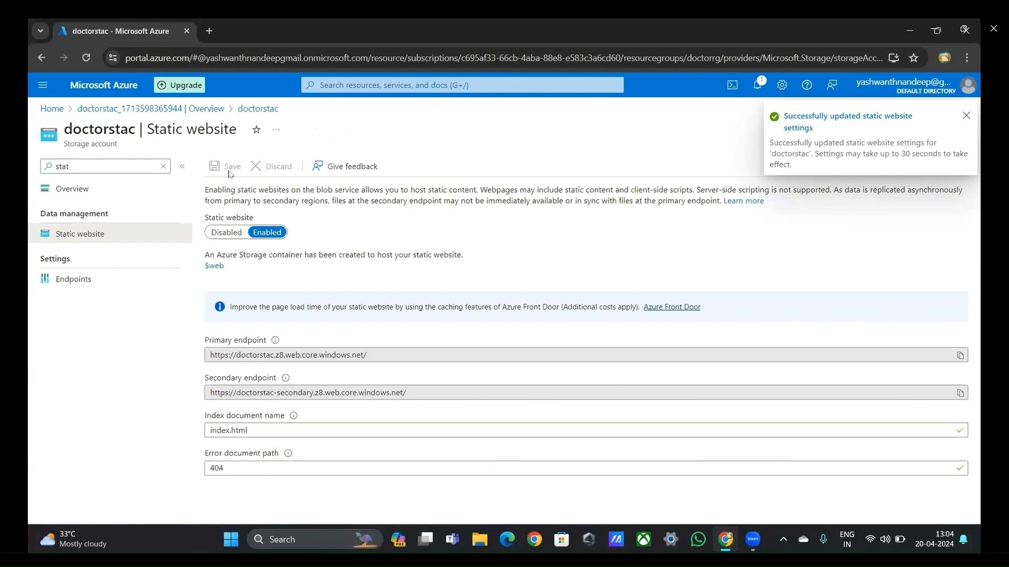
Step: Filter the storage account's settings for containers and open the $web container
click(164, 166)
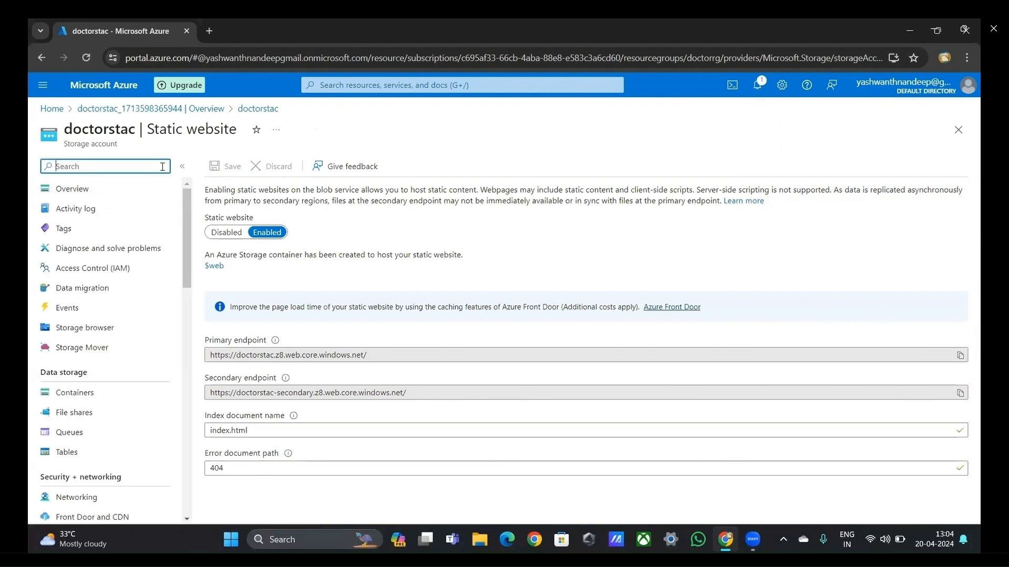
text(cont)
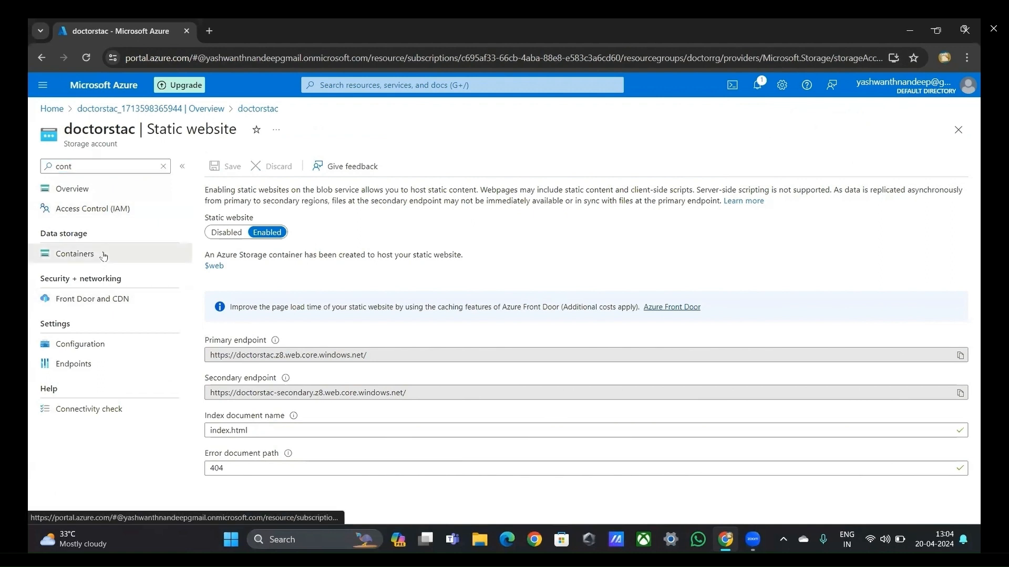
click(103, 255)
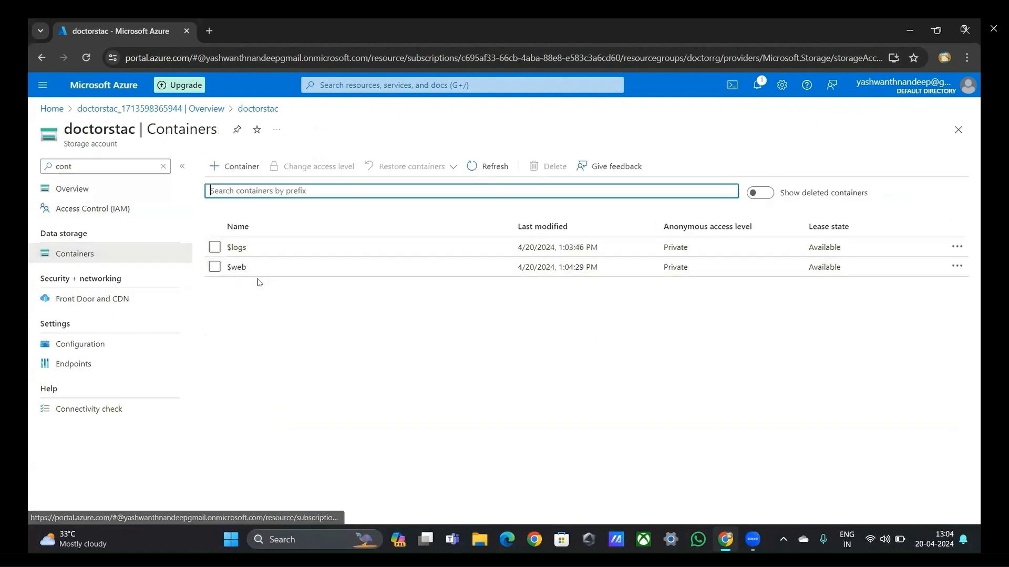
click(264, 273)
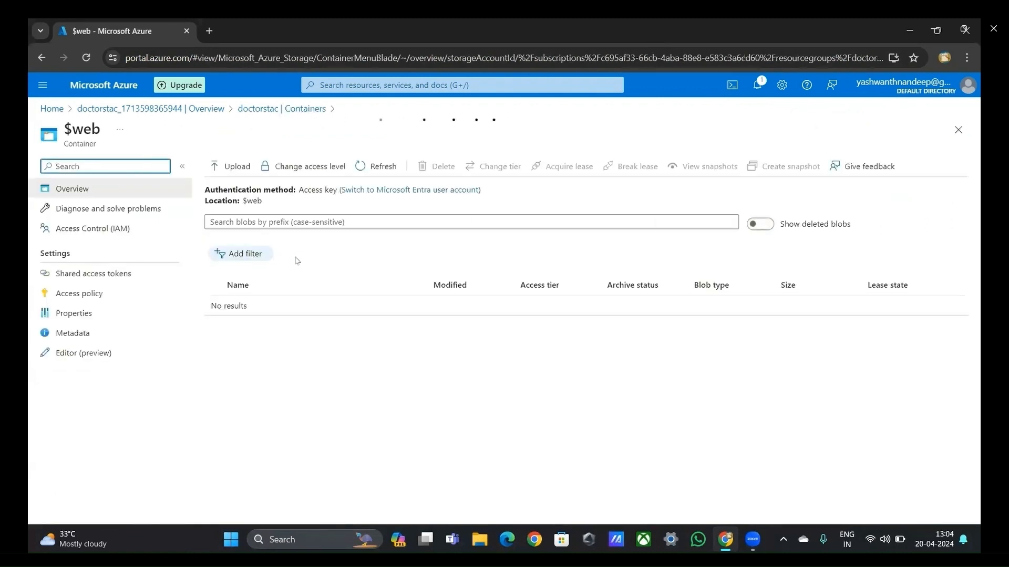
Step: Upload launch.json from the doctor appointment project's .vscode folder to the $web container, with overwriting of existing files enabled
click(234, 163)
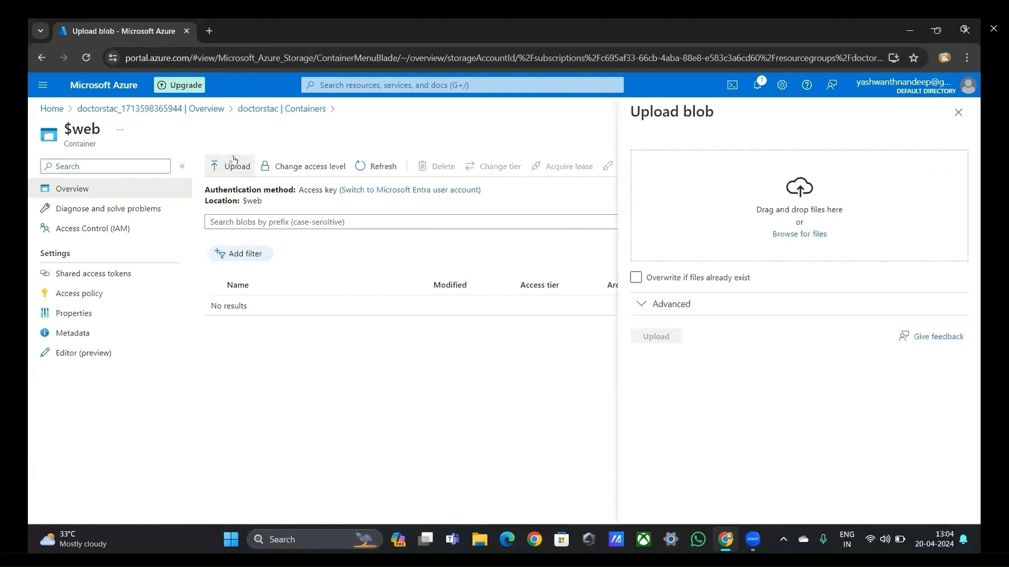
click(635, 279)
click(804, 234)
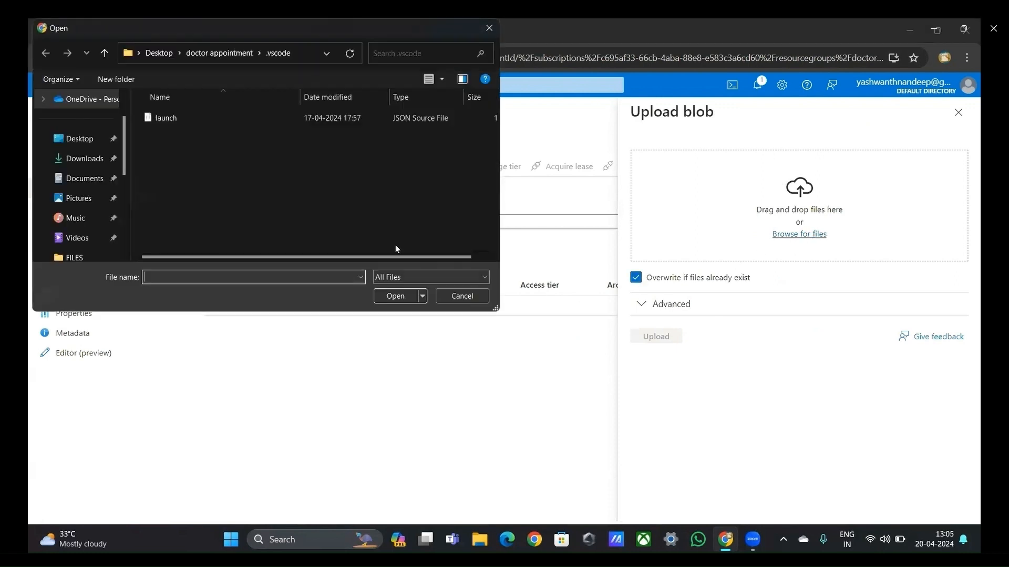
click(213, 121)
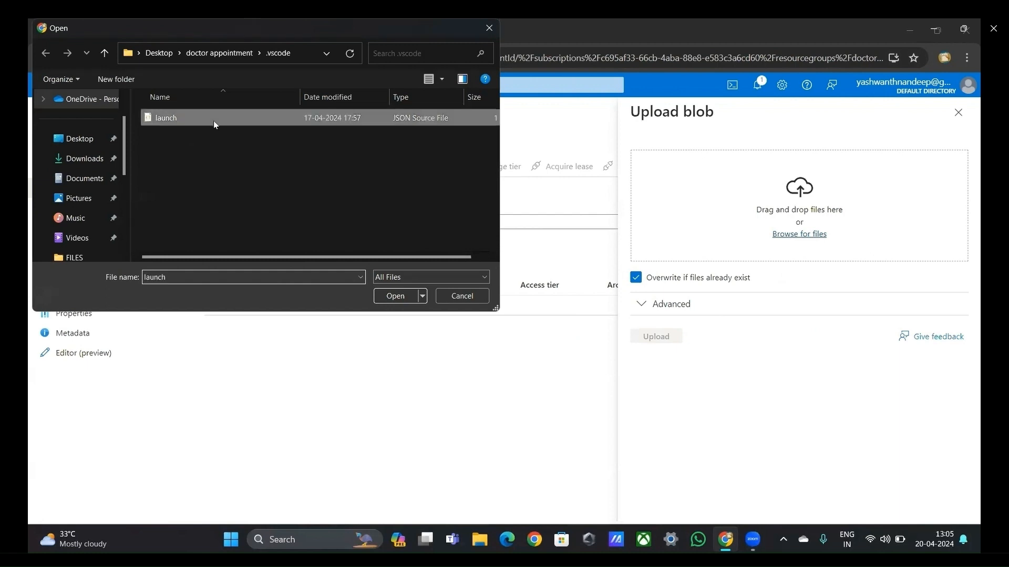
click(395, 296)
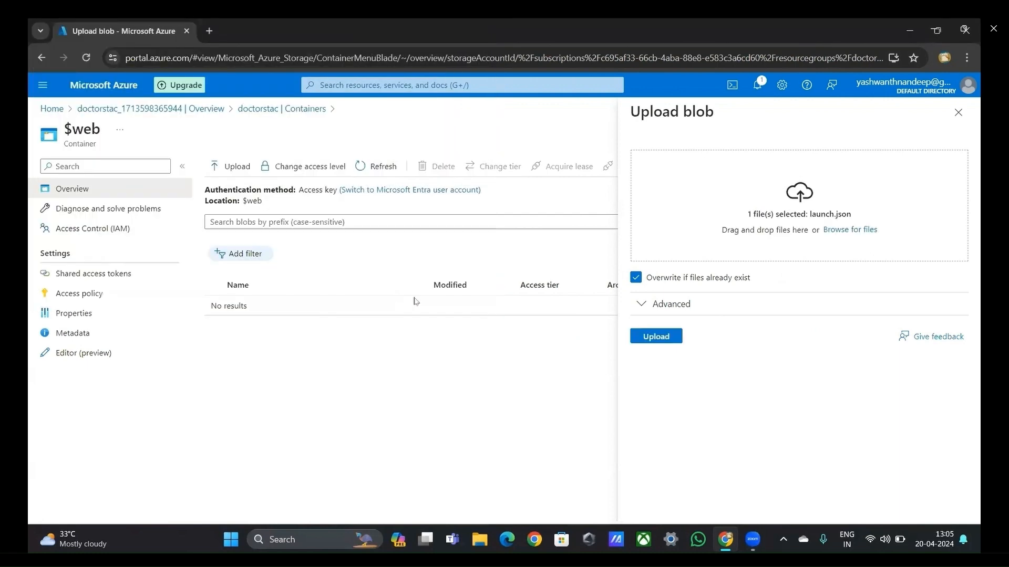
click(653, 336)
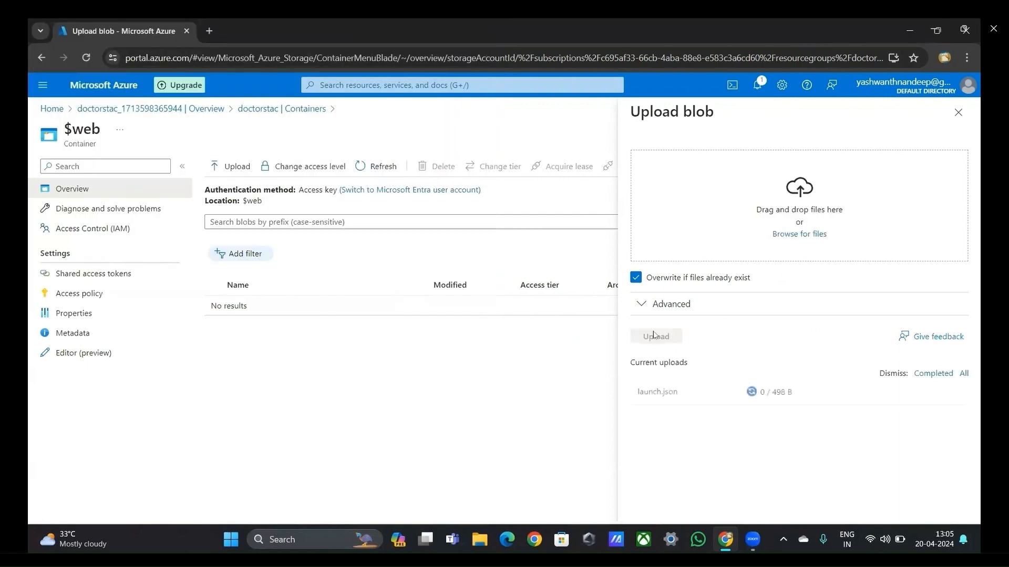
Step: Upload all files in the doctor appointment folder, from des.jpg onward, to the $web container with overwriting of existing files enabled
click(237, 168)
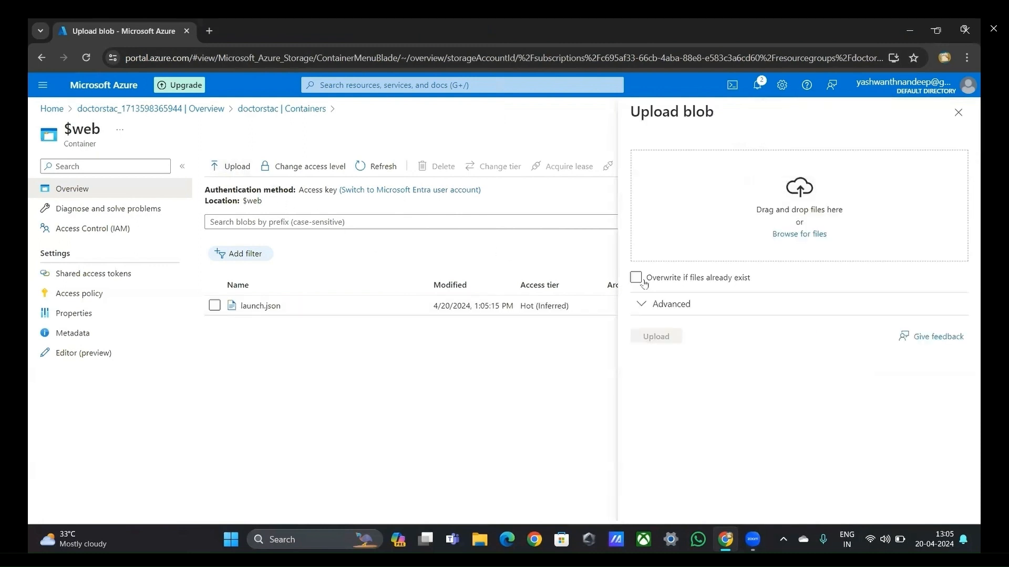
click(636, 278)
click(828, 233)
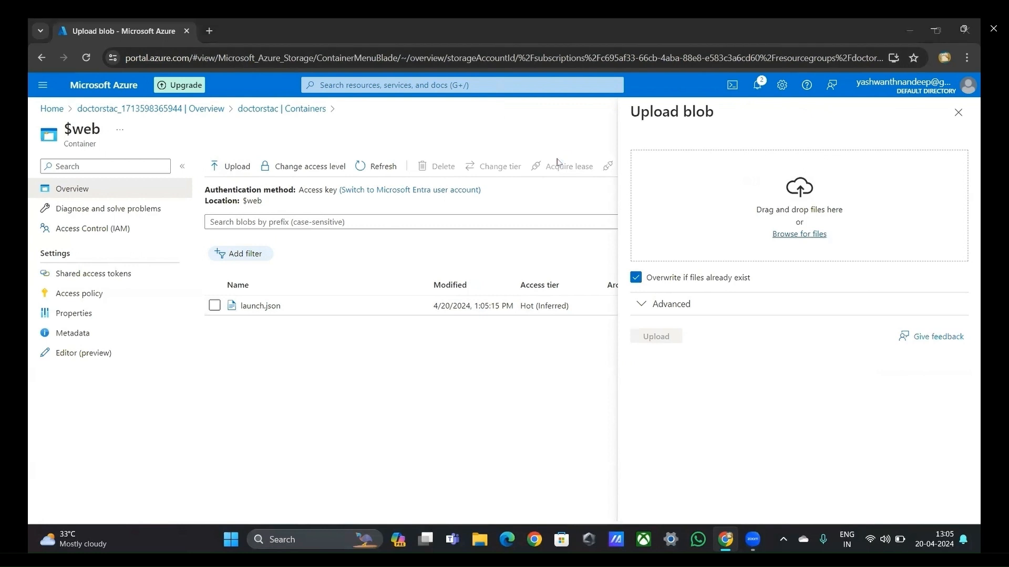
click(231, 52)
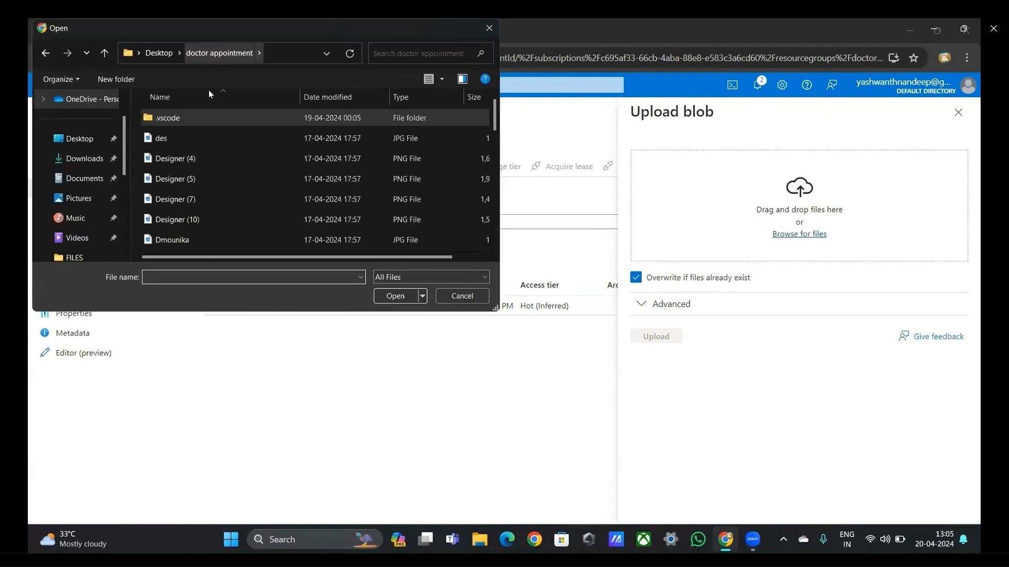
click(200, 139)
key(shift+Down)
key(shift+Down)
key(shift+Down)
key(shift+Down)
key(shift+Down)
key(shift+Down)
key(shift+Down)
key(shift+Down)
key(shift+Down)
key(shift+Down)
key(shift+Down)
key(shift+Down)
key(shift+Down)
key(shift+Down)
key(shift+Down)
key(shift+Down)
key(shift+Down)
key(shift+Down)
key(shift+Down)
key(shift+Down)
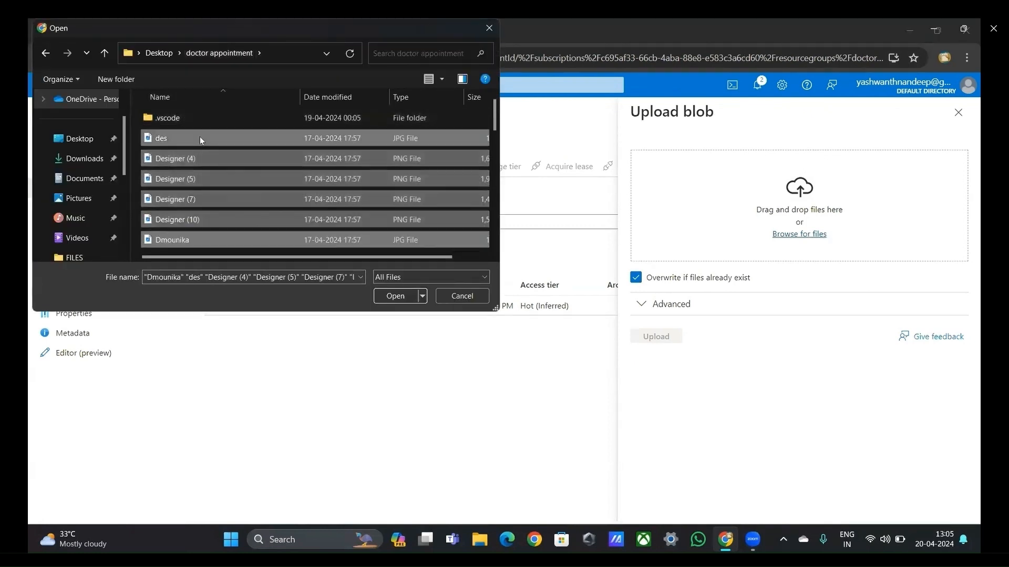
key(Return)
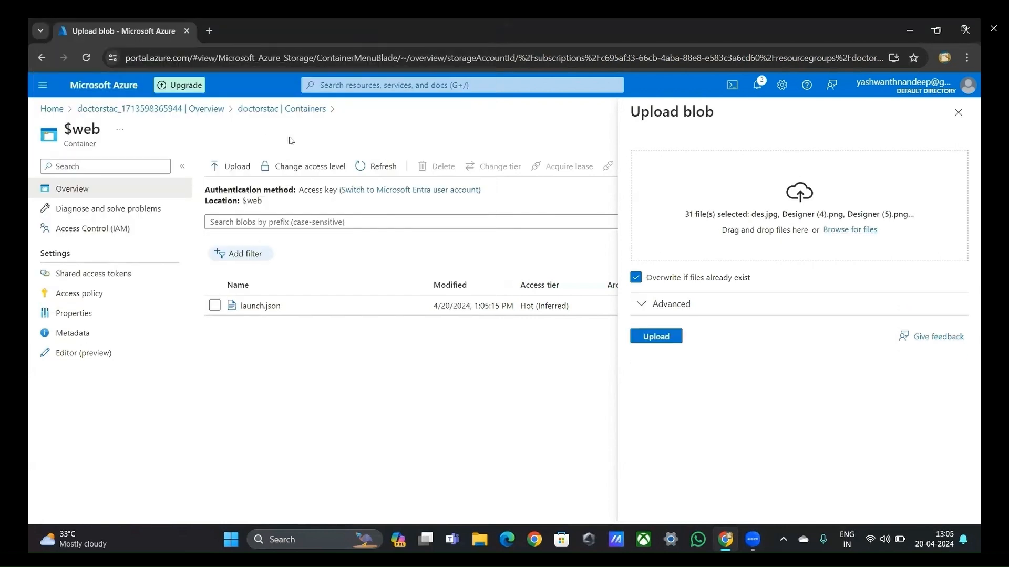
click(654, 341)
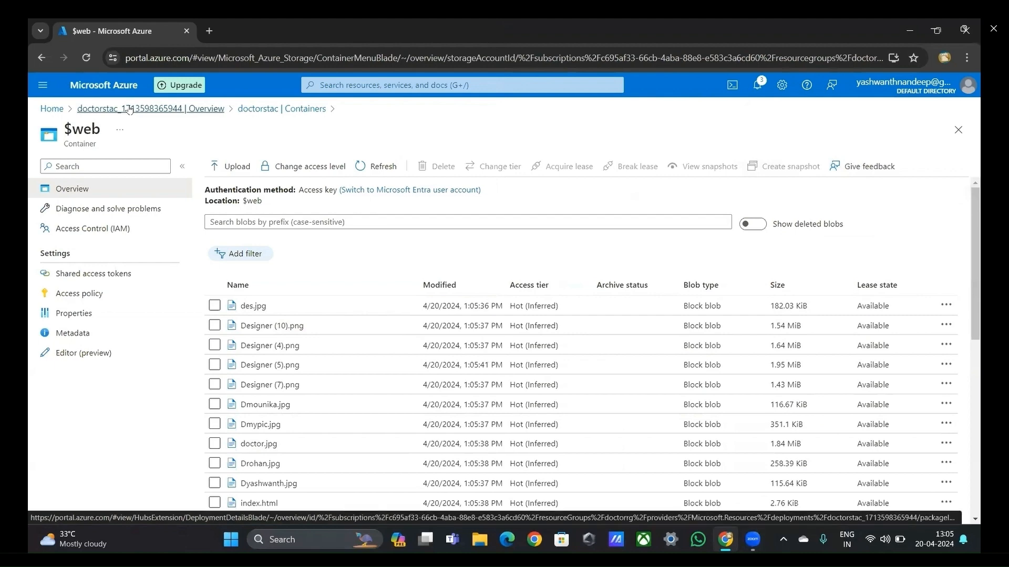
Step: Return to the portal home, reopen the doctorstac storage account and open its static website settings
click(129, 109)
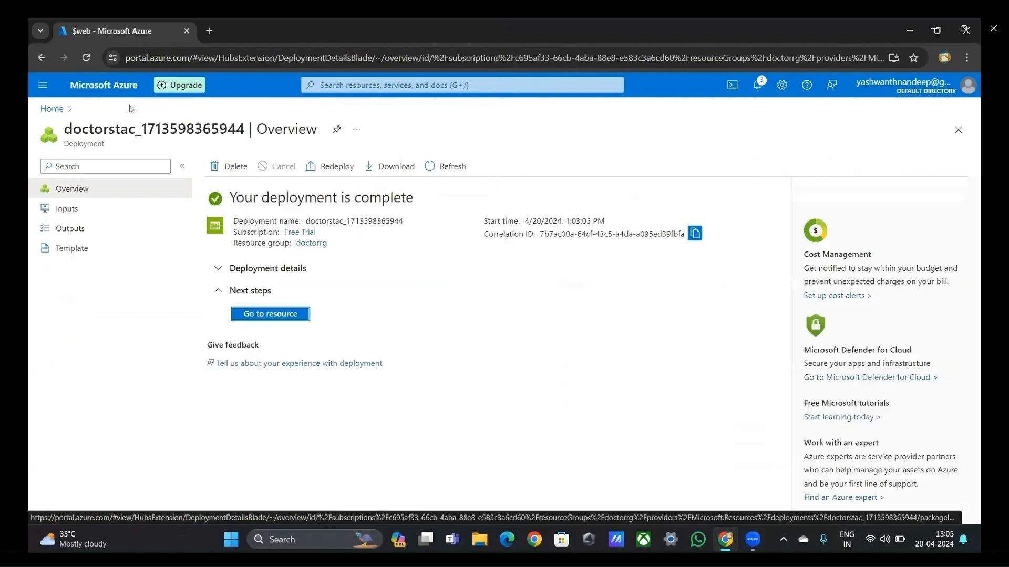
click(63, 113)
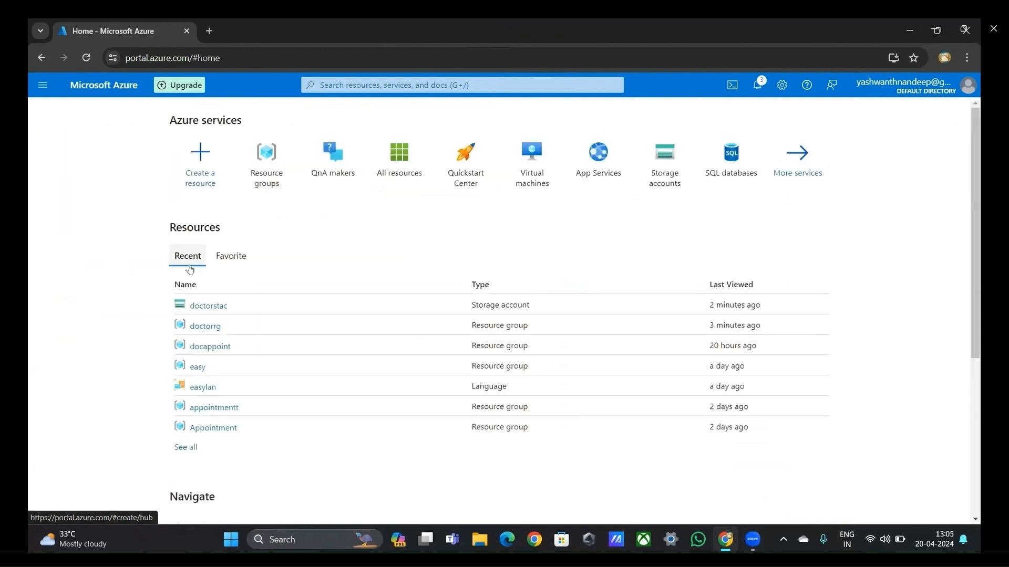
click(205, 307)
click(113, 165)
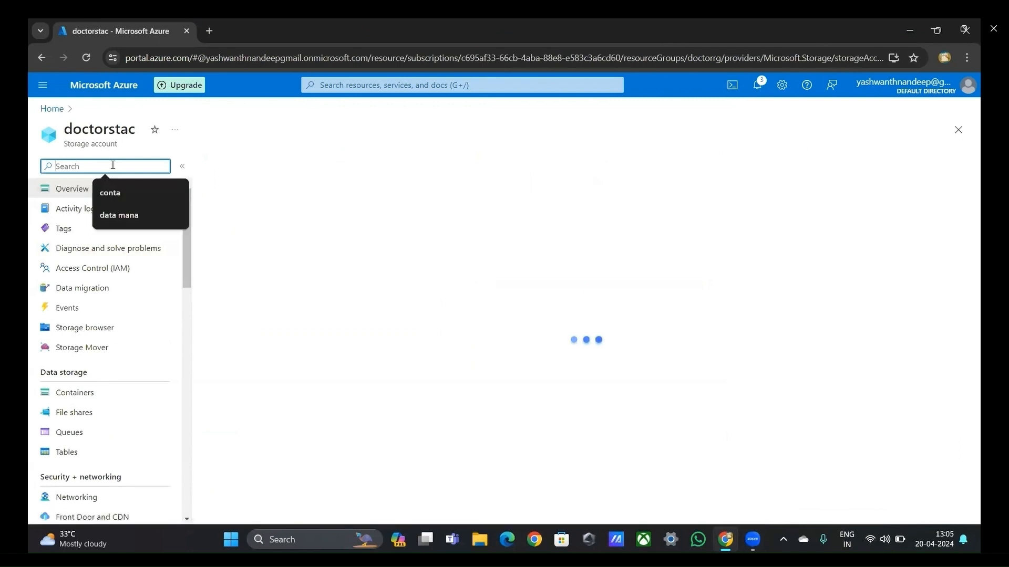
text(stat)
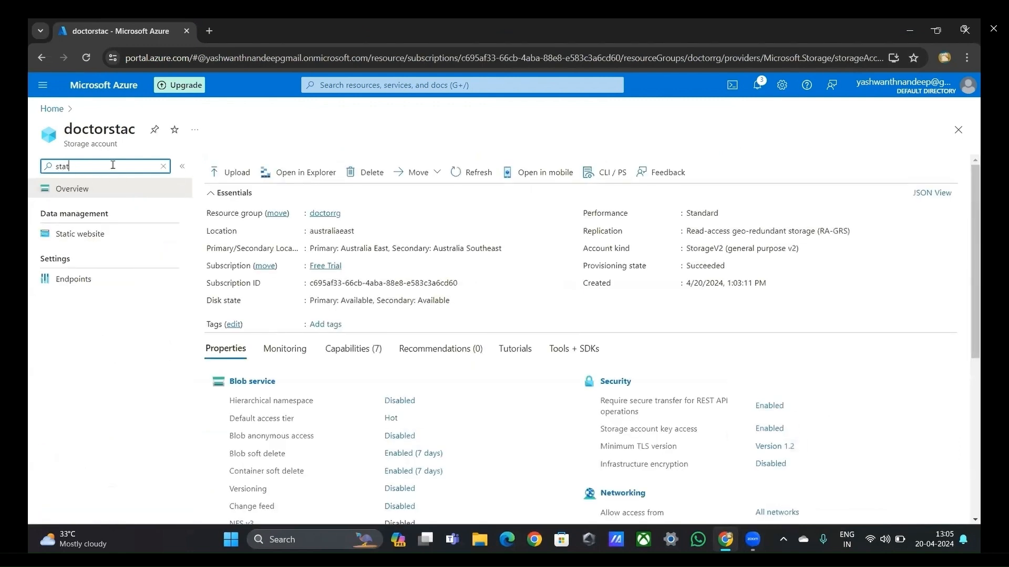
click(88, 231)
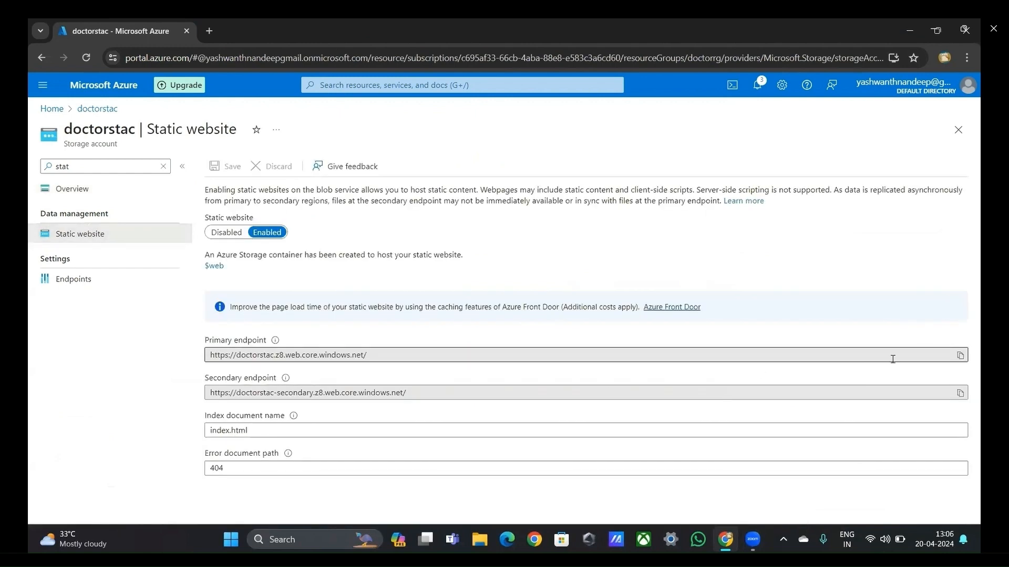
Step: Copy the static website's primary endpoint, open it in a new browser tab and look through the site's homepage
click(960, 355)
key(ctrl+t)
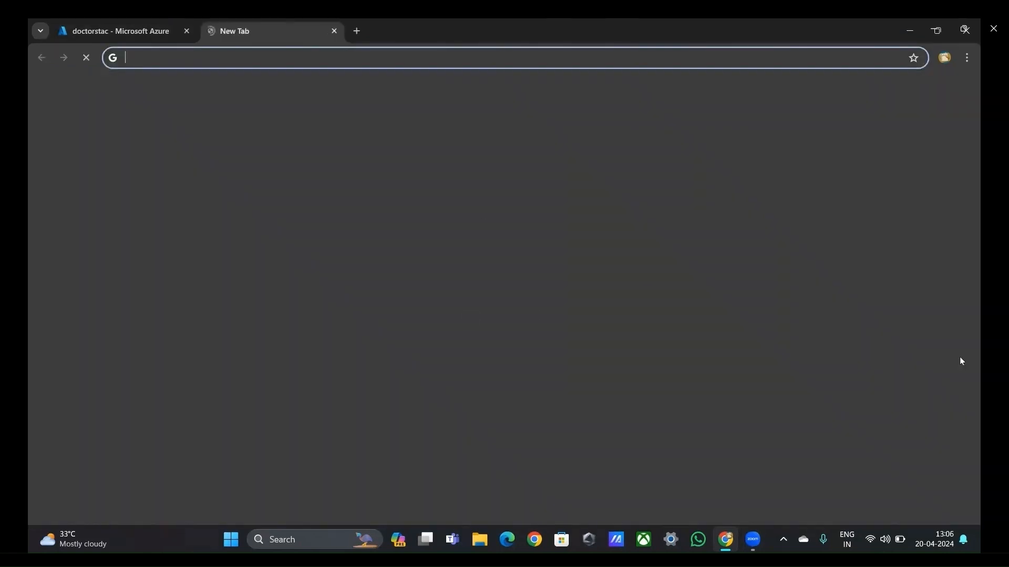
key(ctrl+v)
key(Return)
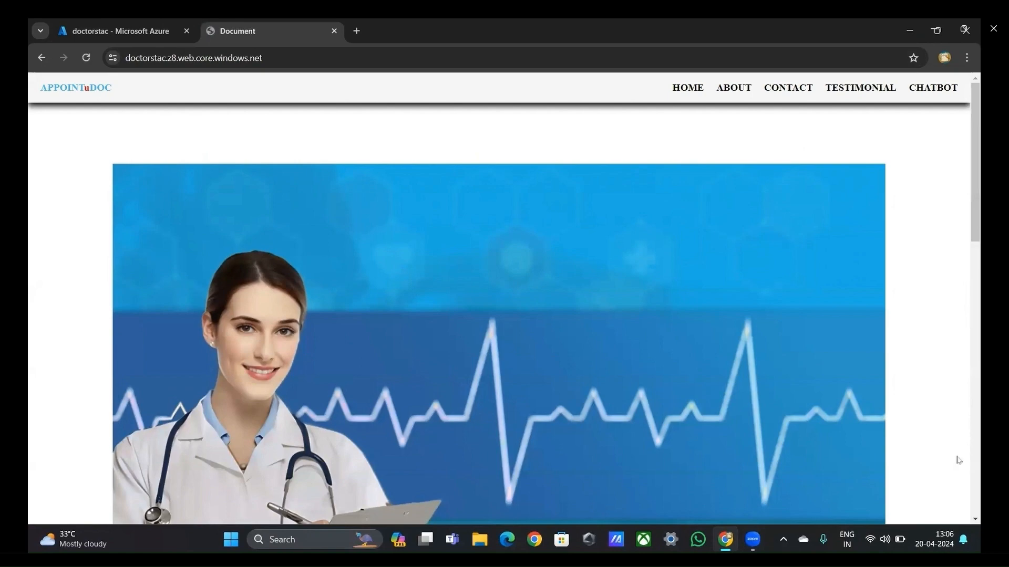
scroll(661, 379, down, 10)
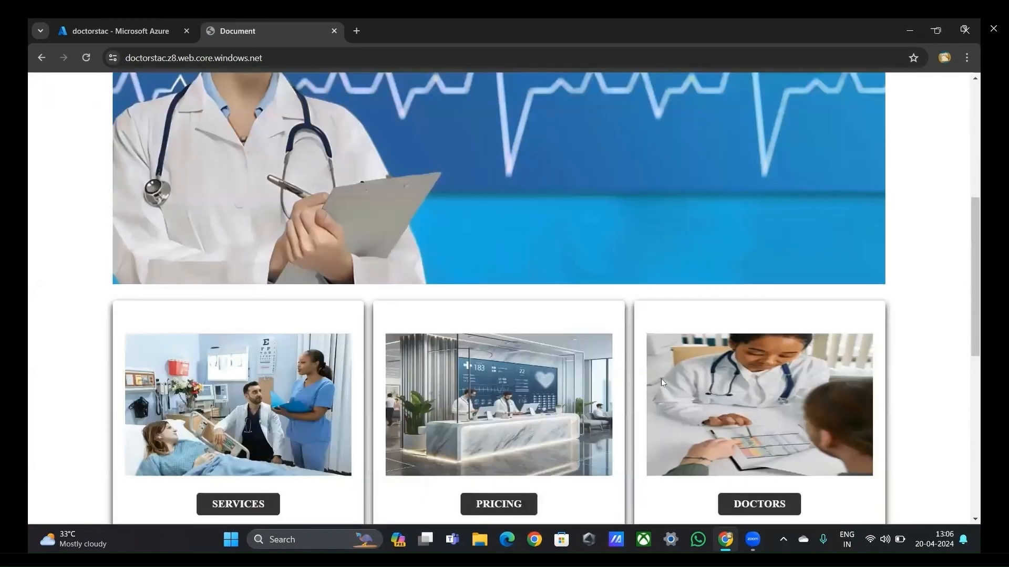
scroll(661, 379, down, 1)
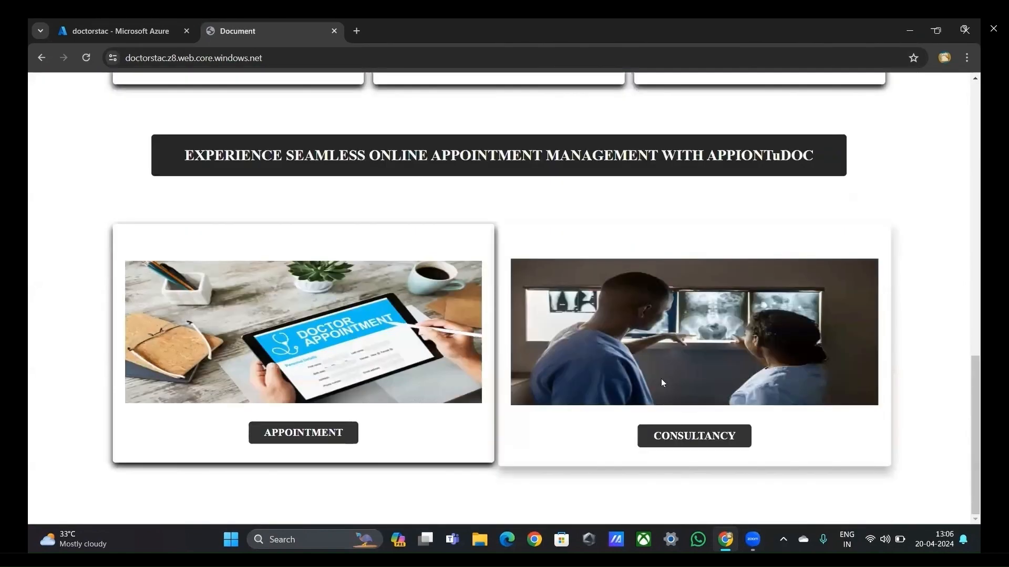
scroll(661, 380, up, 10)
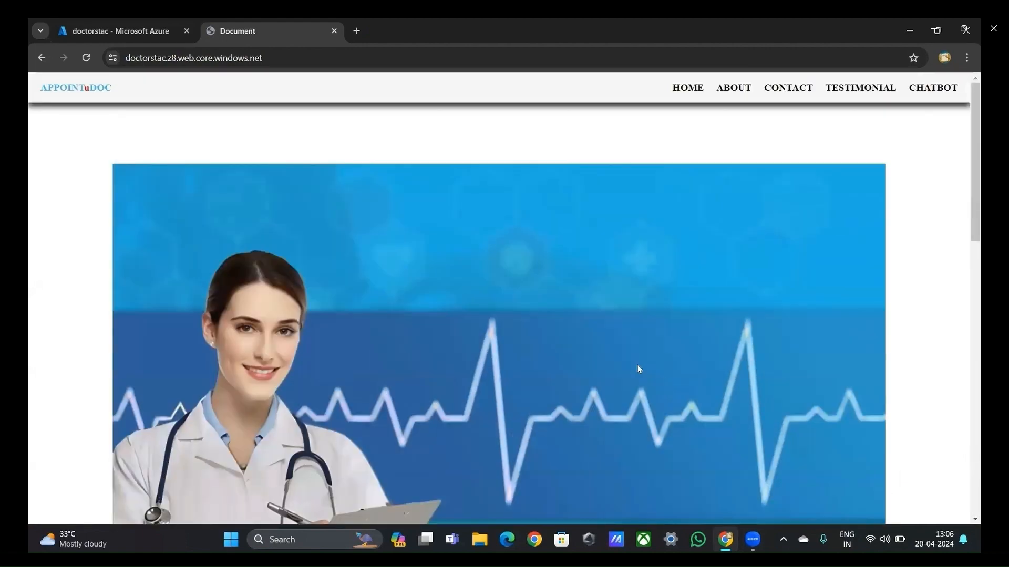
Step: Return to the Azure portal, filter the full list of services for "azure ai" and open Azure AI services
click(159, 37)
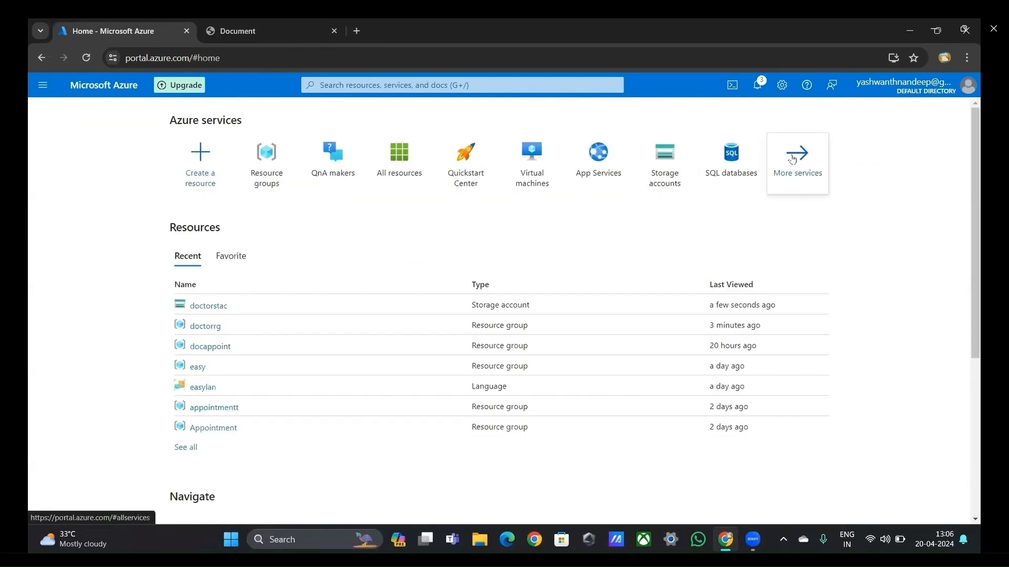
click(793, 160)
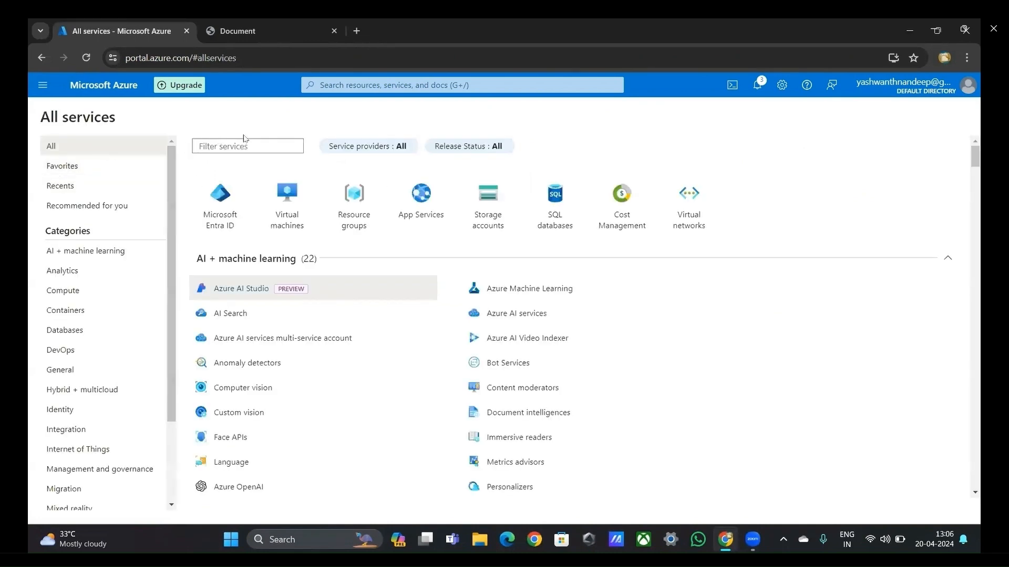
text(azure)
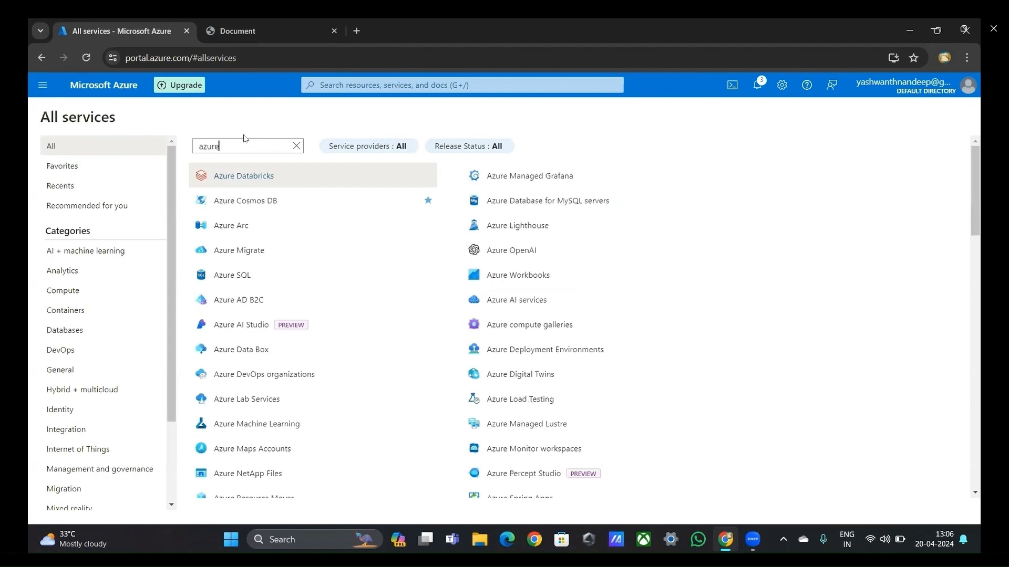
text( ai)
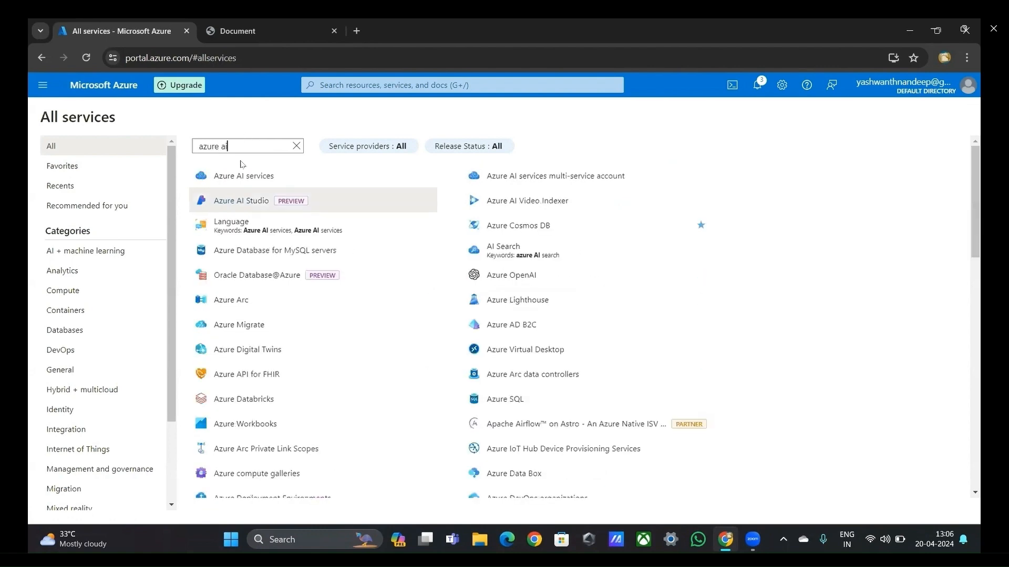
click(243, 176)
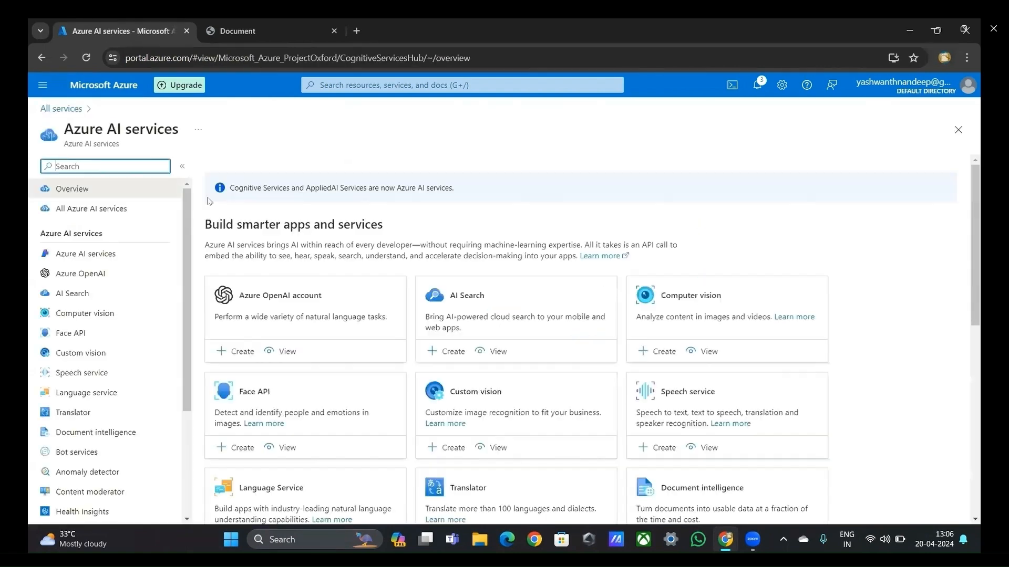
Step: Start creating a Language service resource with the Custom question answering feature selected
click(100, 389)
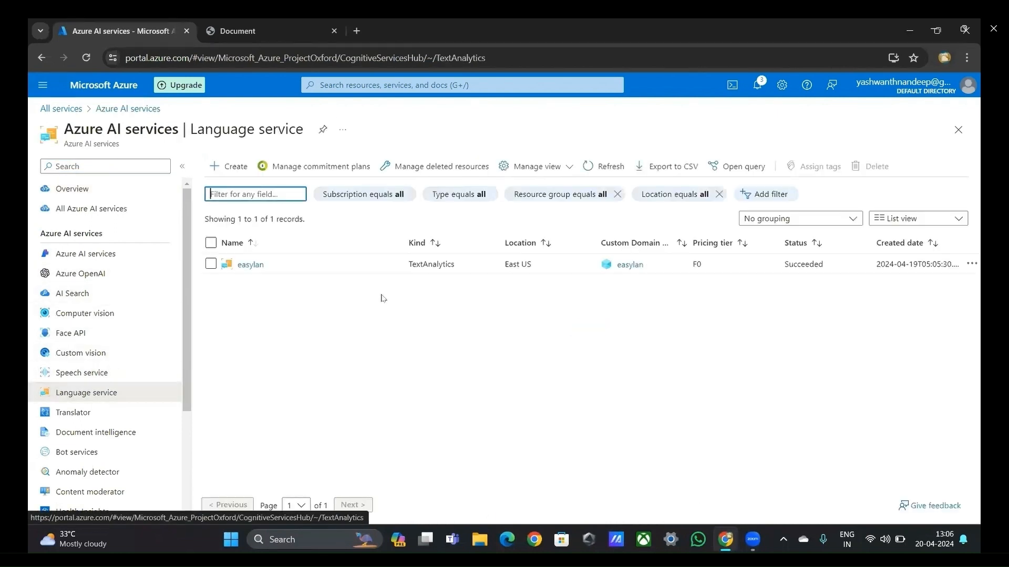
click(234, 169)
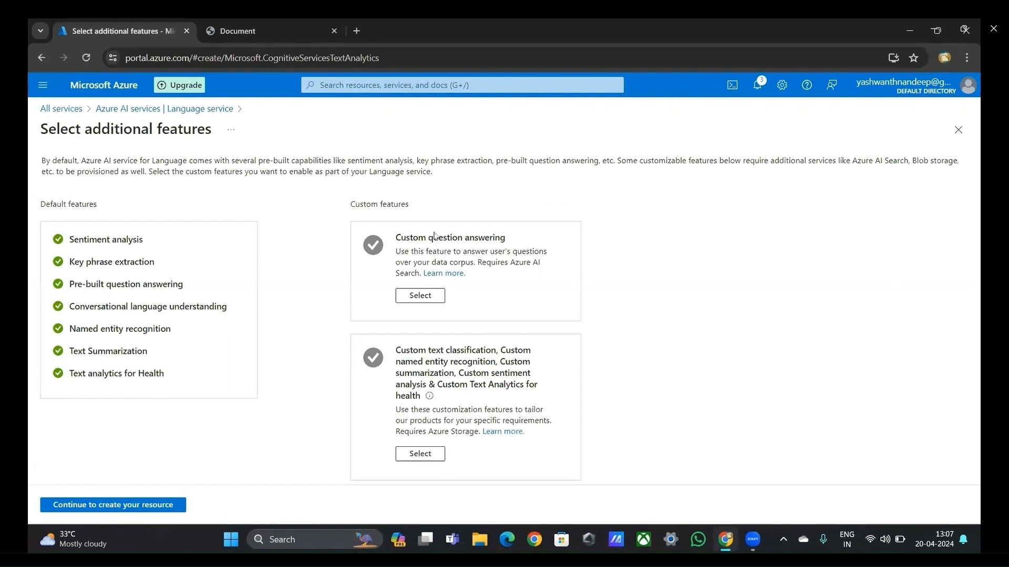
click(420, 295)
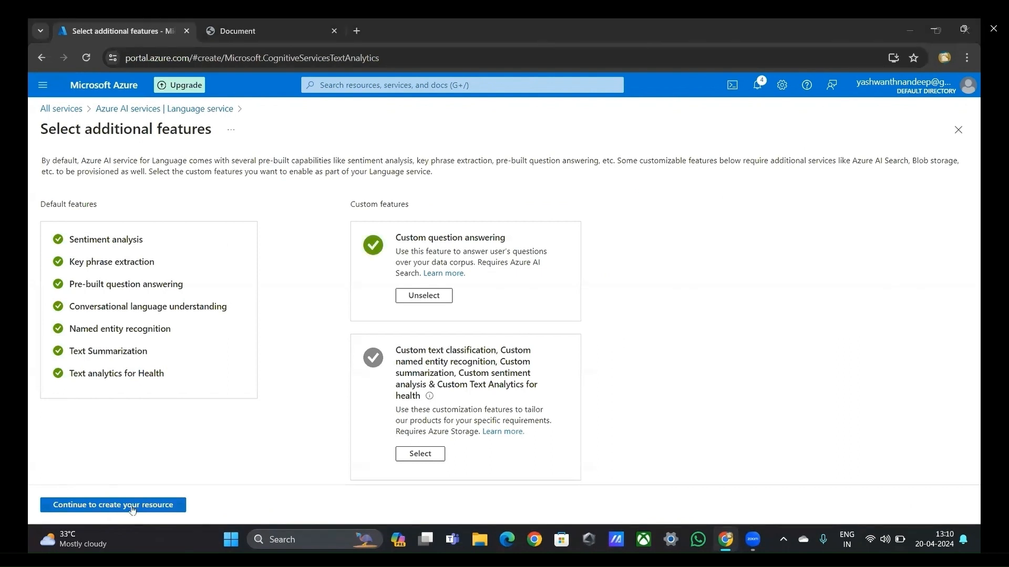
click(132, 509)
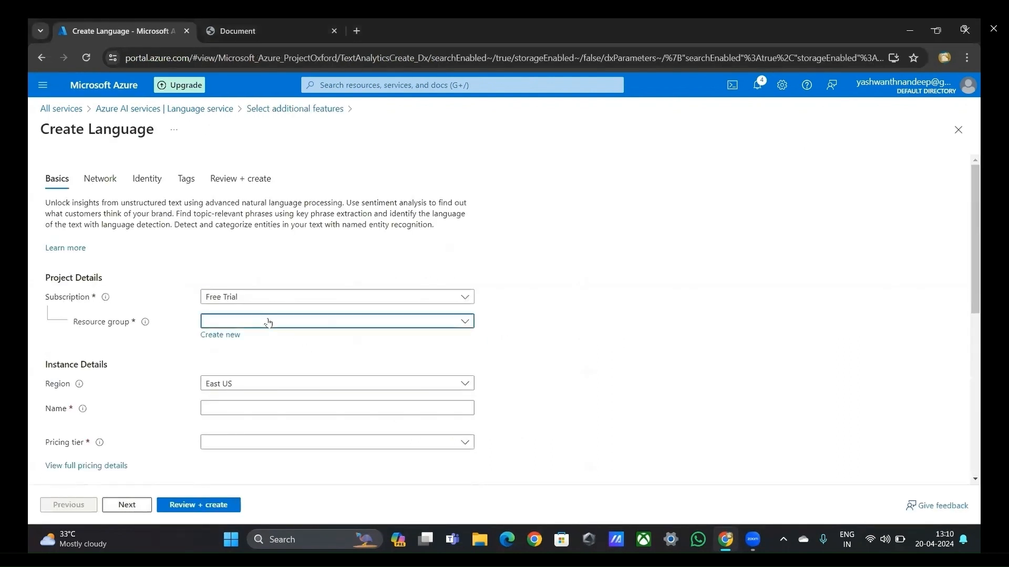
Step: Assign the Language resource to the doctorrg resource group and set its region to Australia East
click(267, 322)
click(237, 482)
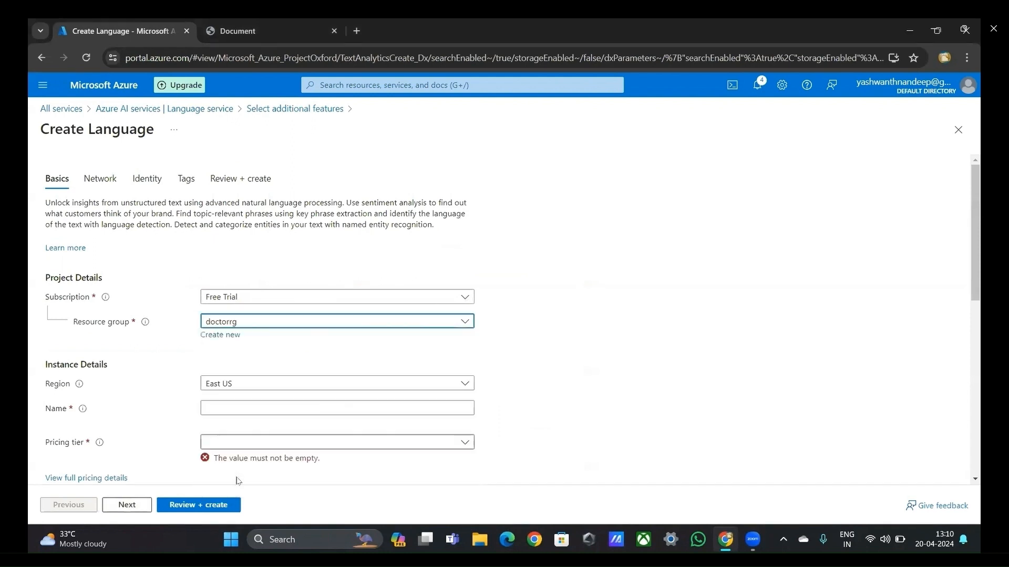
click(248, 391)
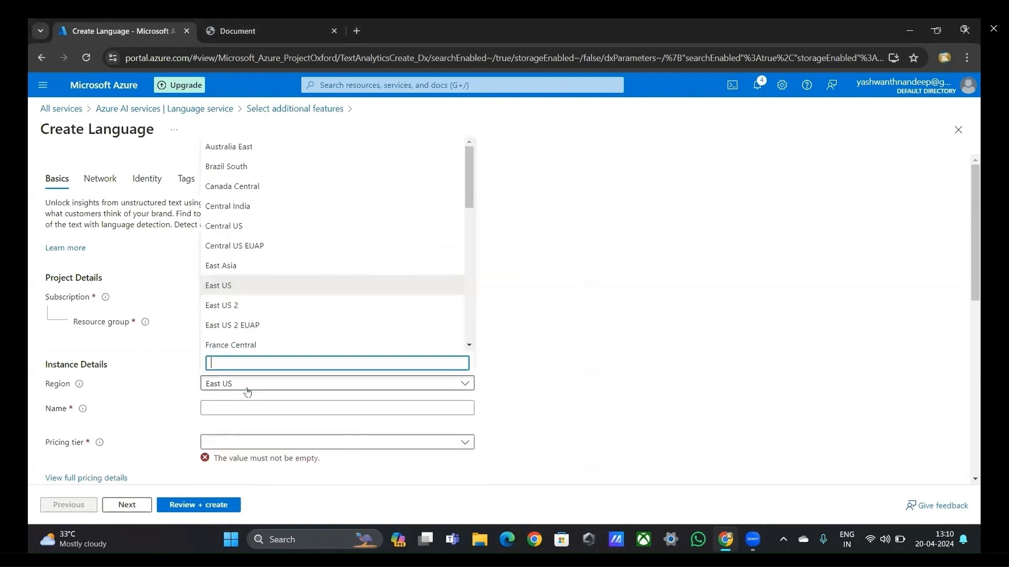
click(256, 147)
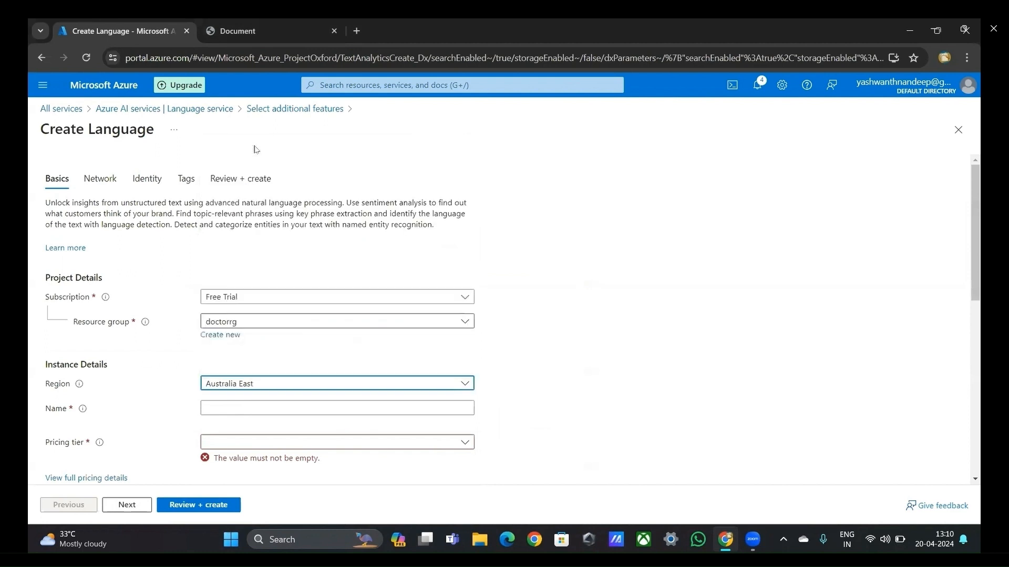
Step: Name the Language resource doctorlanguage and choose the Free F0 (5K Transactions per 30 days) pricing tier
click(238, 411)
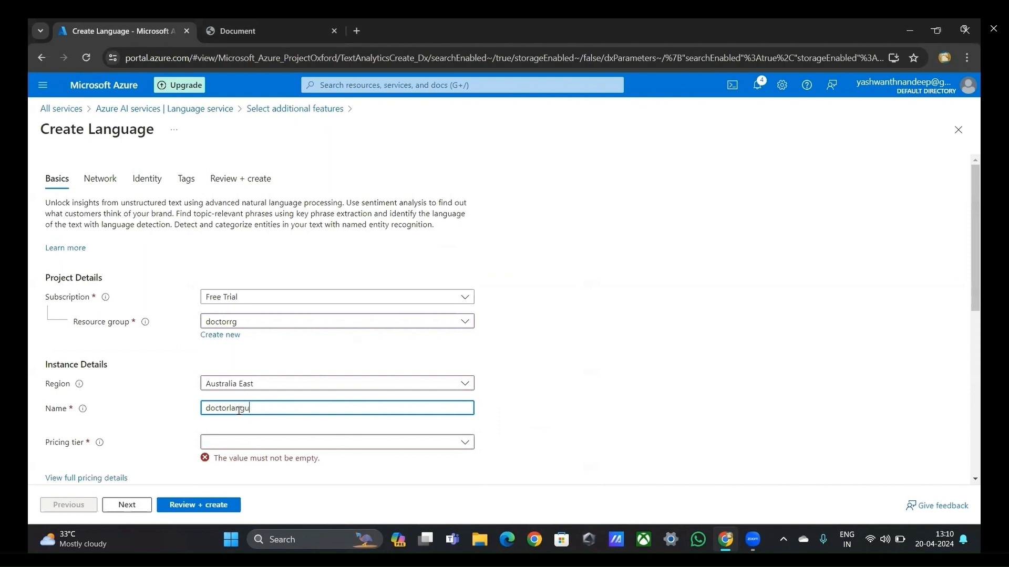
text(doctorlanguage)
click(237, 457)
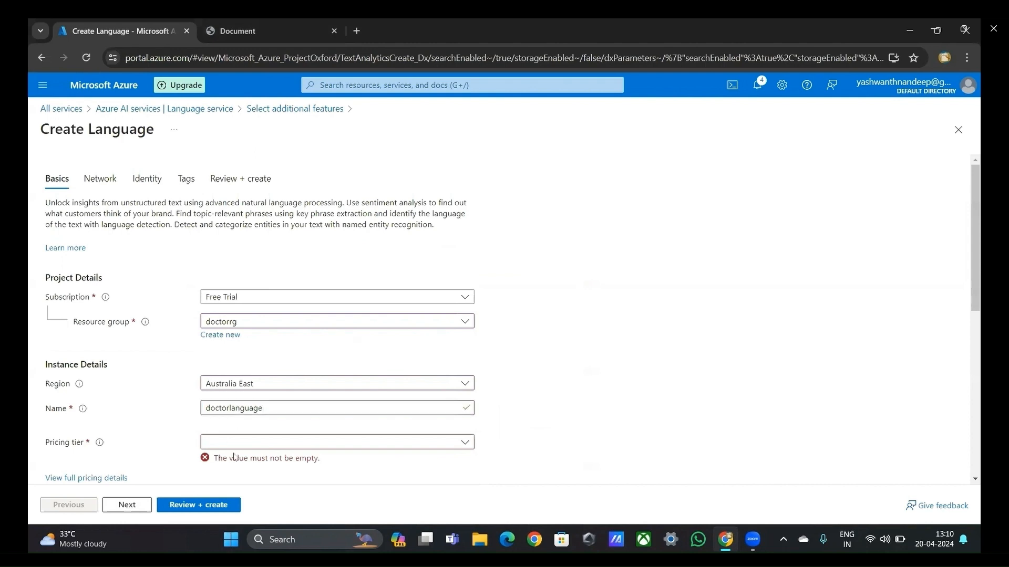
click(235, 450)
click(235, 449)
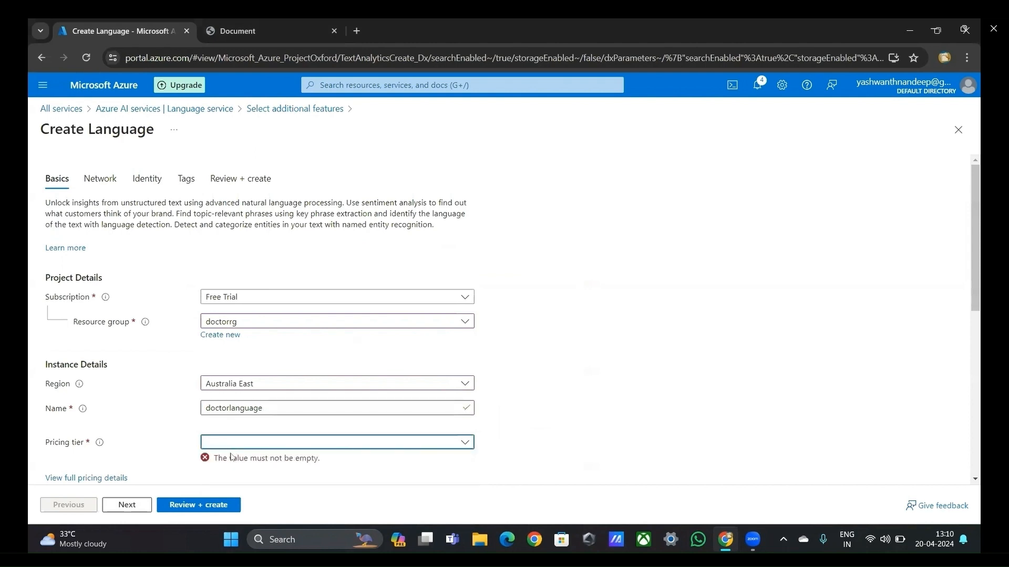
click(235, 448)
click(235, 460)
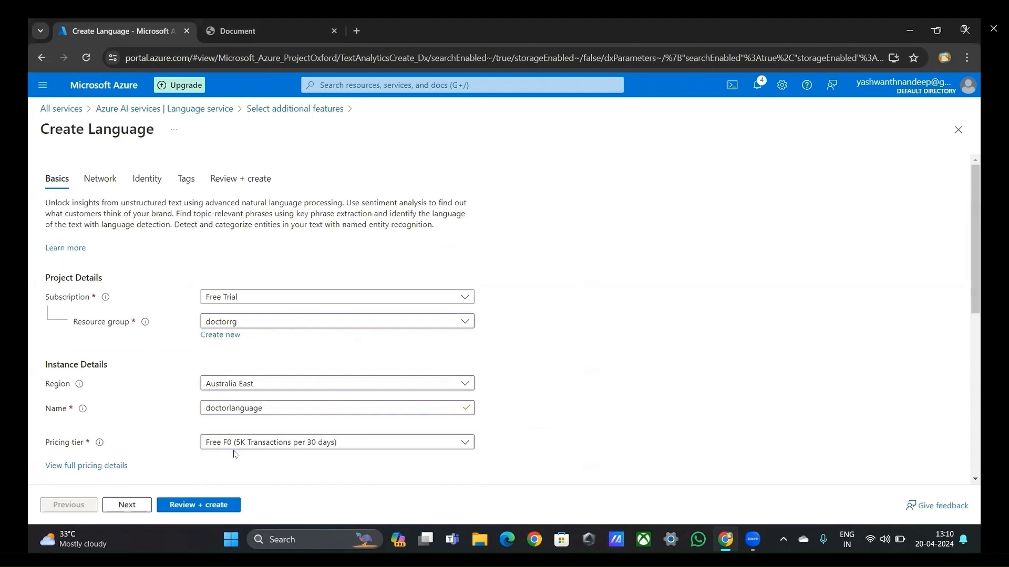
Step: Acknowledge the Responsible AI Notice and set the Azure search pricing tier to Standard S (50 Indexes)
scroll(234, 455, down, 10)
click(206, 422)
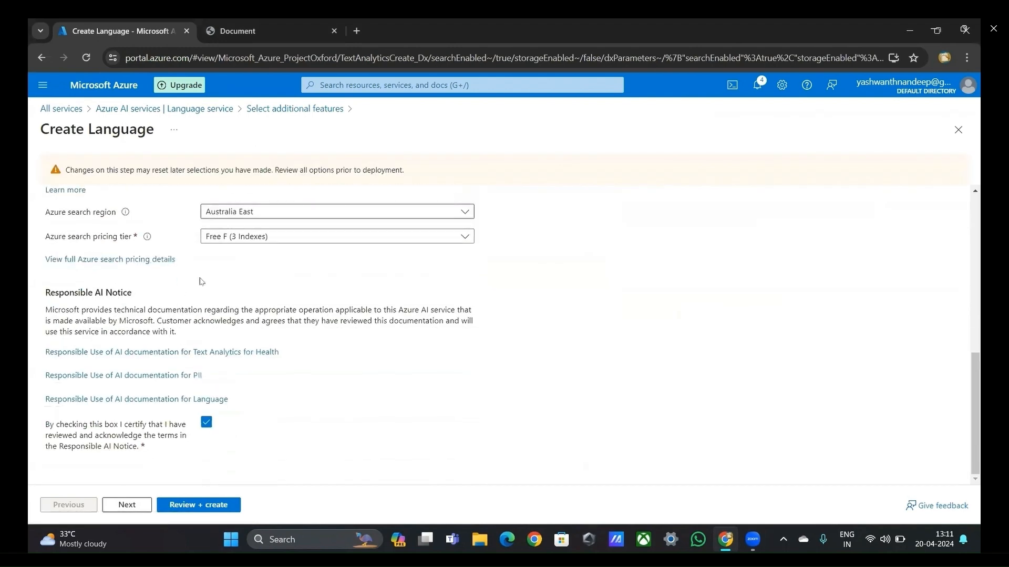
click(237, 245)
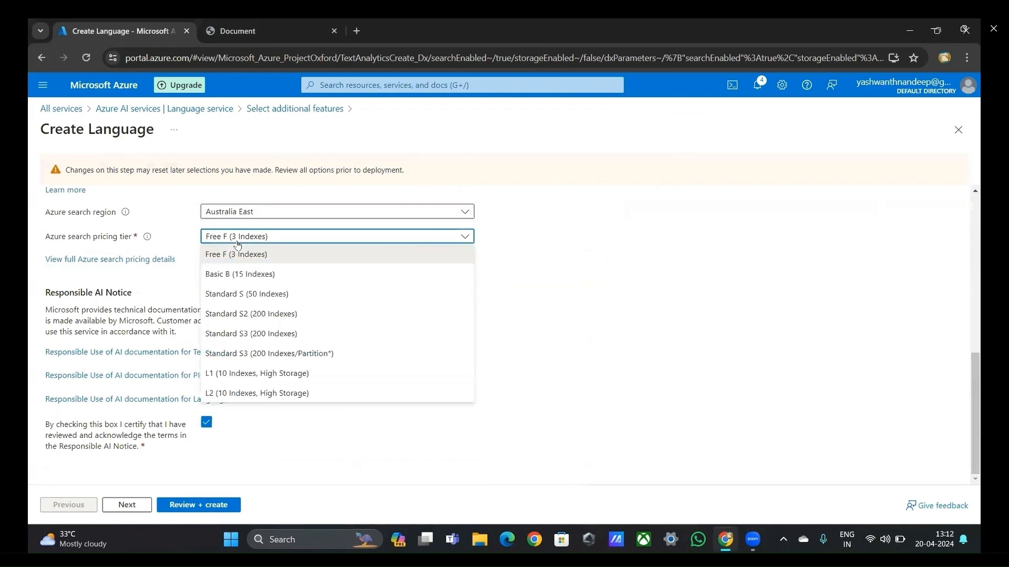
click(239, 292)
Step: Review and deploy the Language resource, then open doctorlanguage from the doctorrg resource group
click(193, 505)
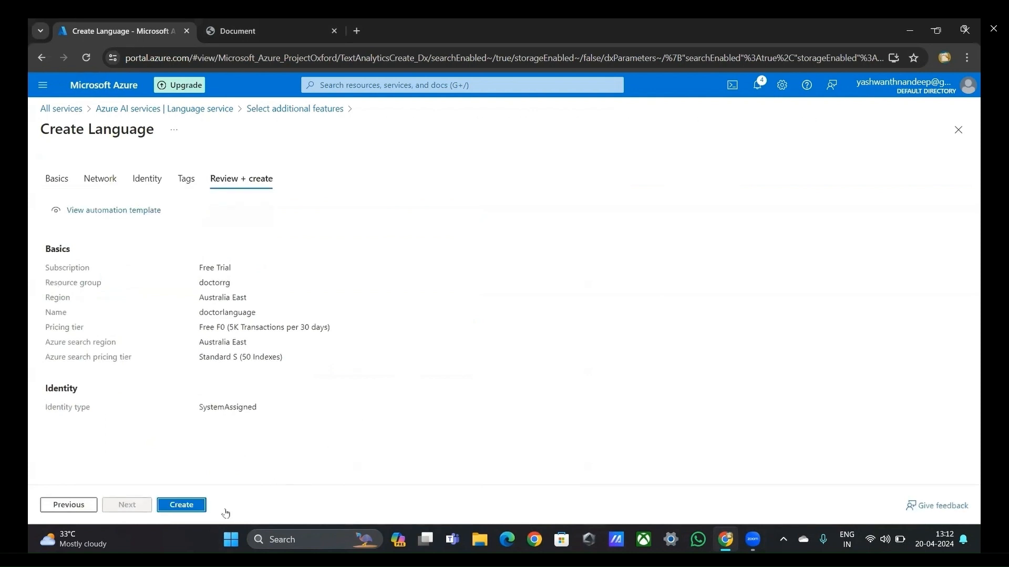
click(204, 508)
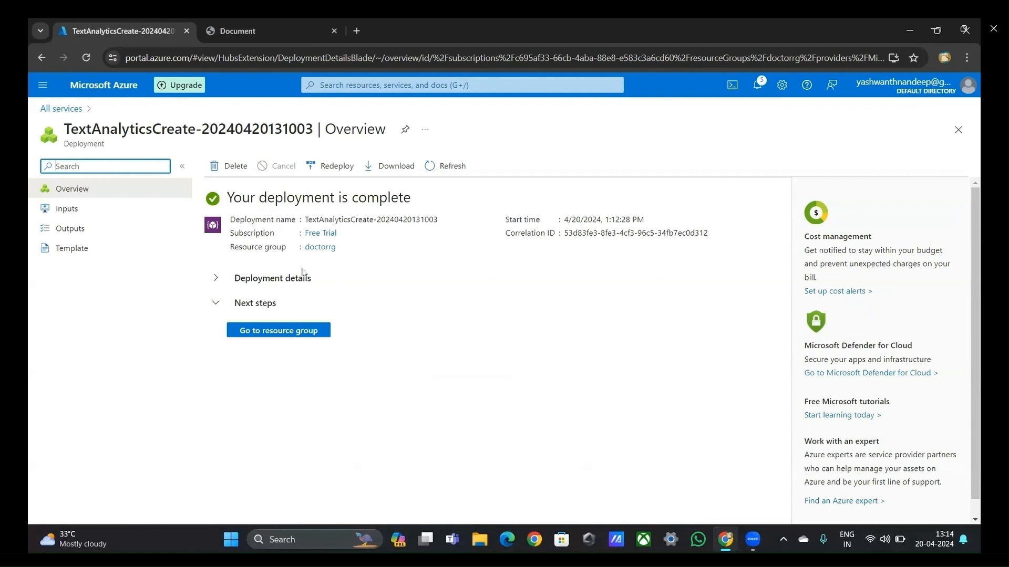
click(288, 330)
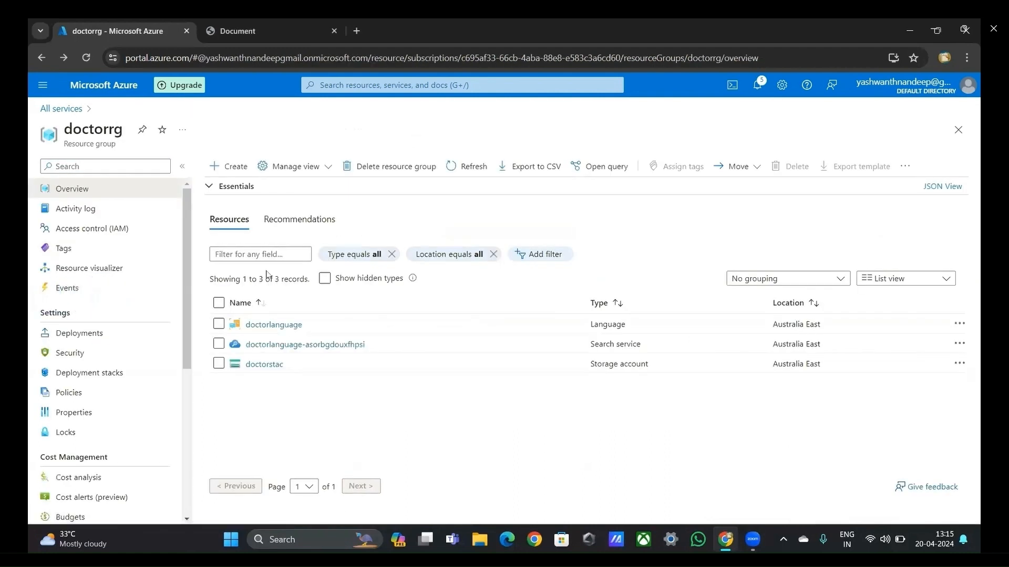
click(268, 324)
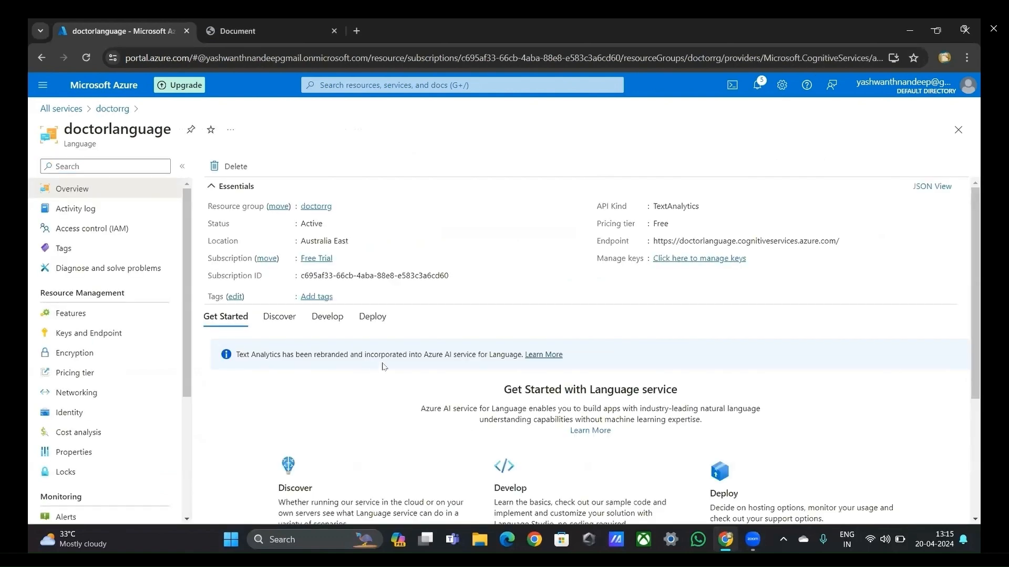
Step: Open Language Studio from the doctorlanguage overview, sign in with the Azure account and dismiss the welcome introduction
scroll(382, 366, down, 3)
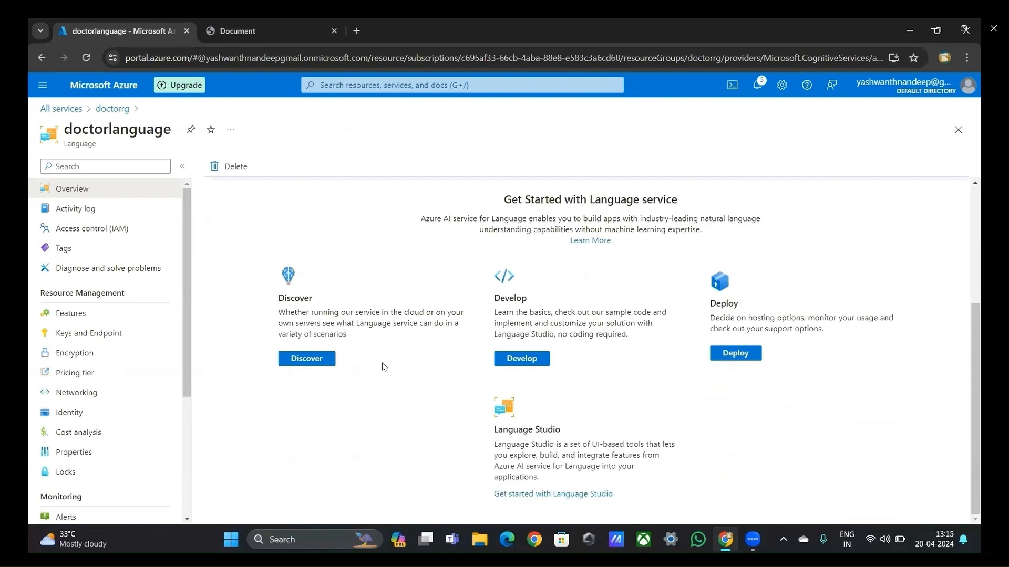
click(563, 495)
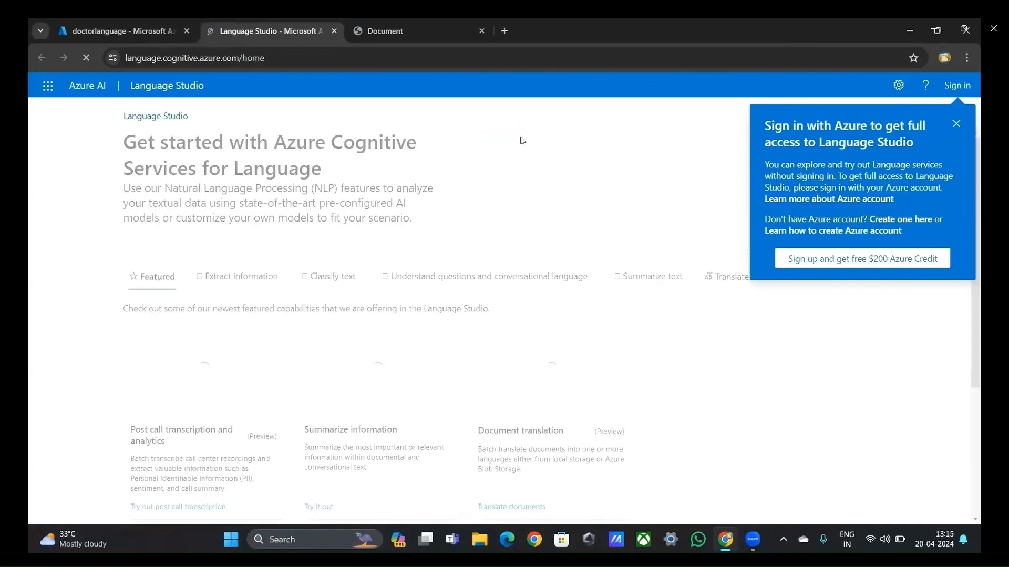
click(952, 93)
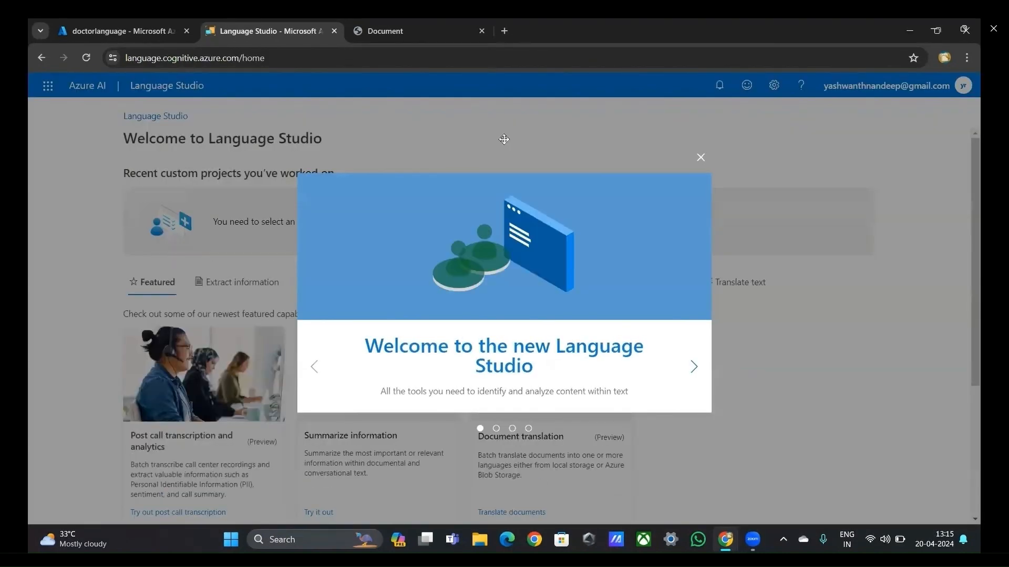
click(701, 158)
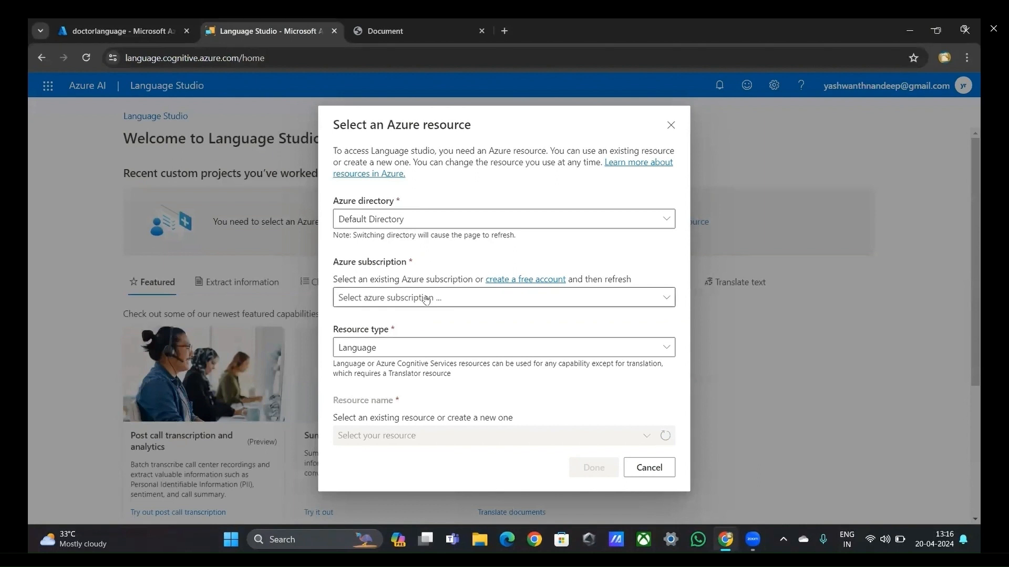
Step: Connect Language Studio to the doctorlanguage resource under the Free Trial subscription
click(415, 299)
click(406, 336)
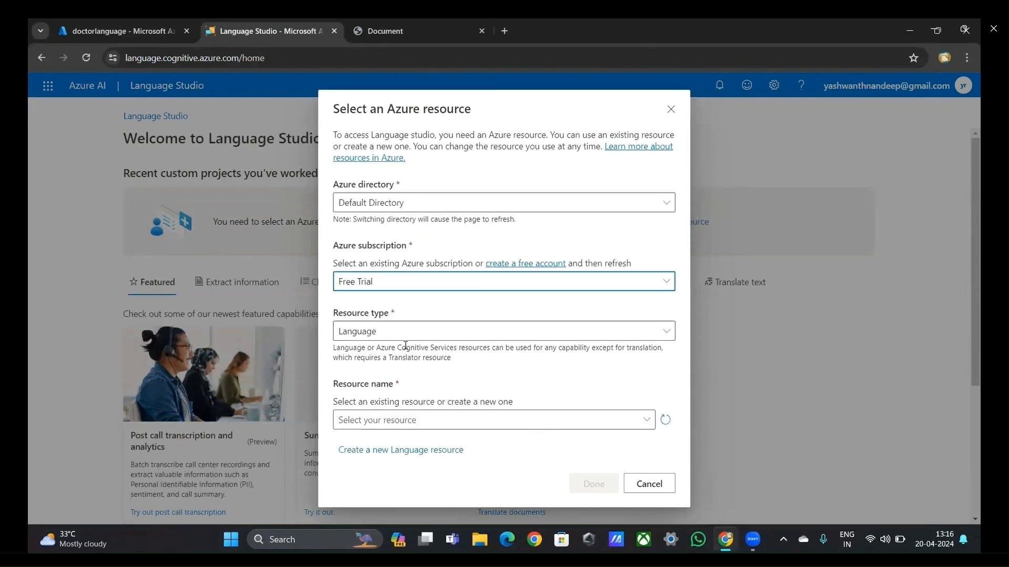
click(393, 421)
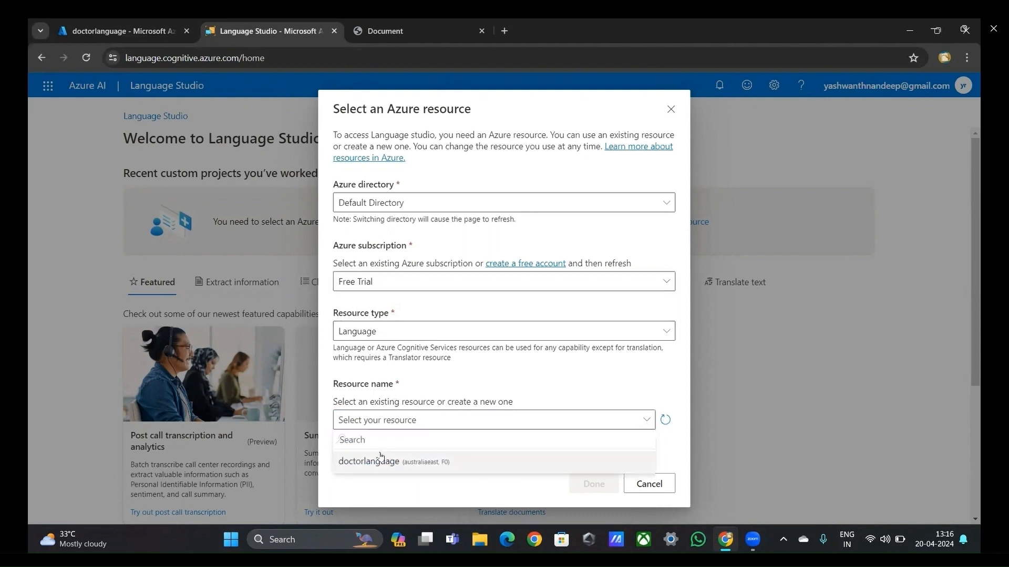
click(382, 461)
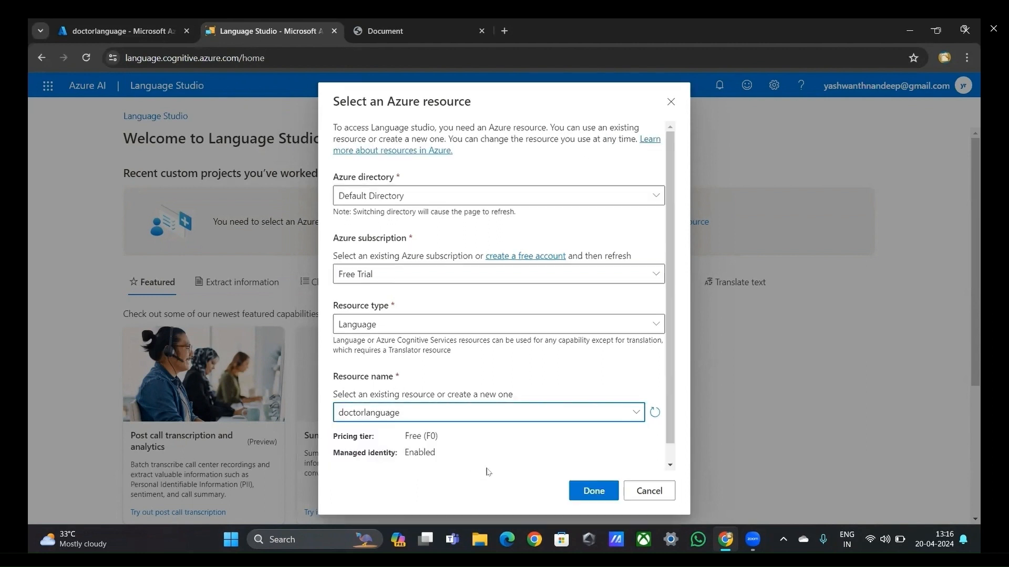
click(590, 491)
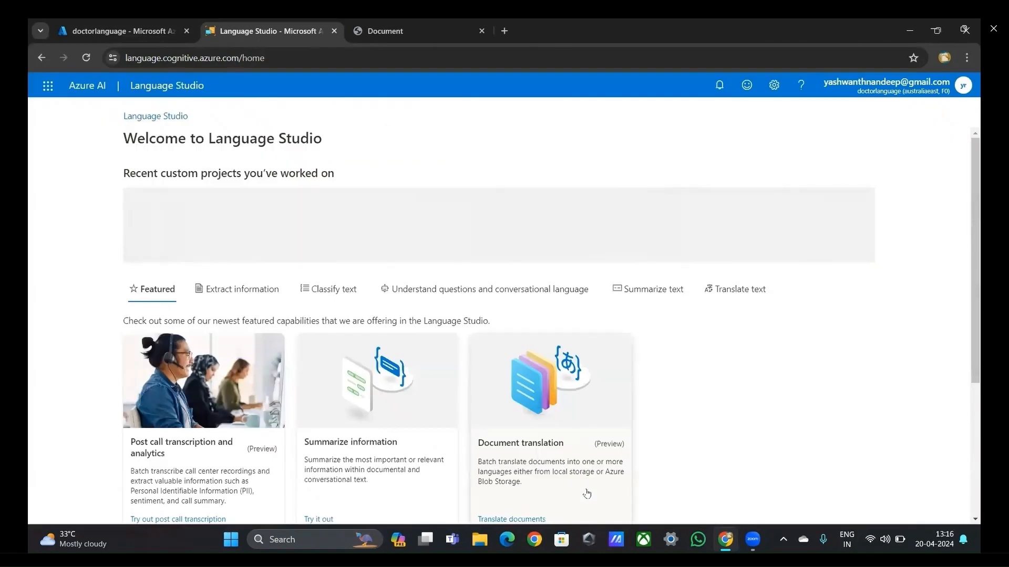
Step: Start a new Custom question answering project, choosing to select the language when each project in this resource is created
click(252, 240)
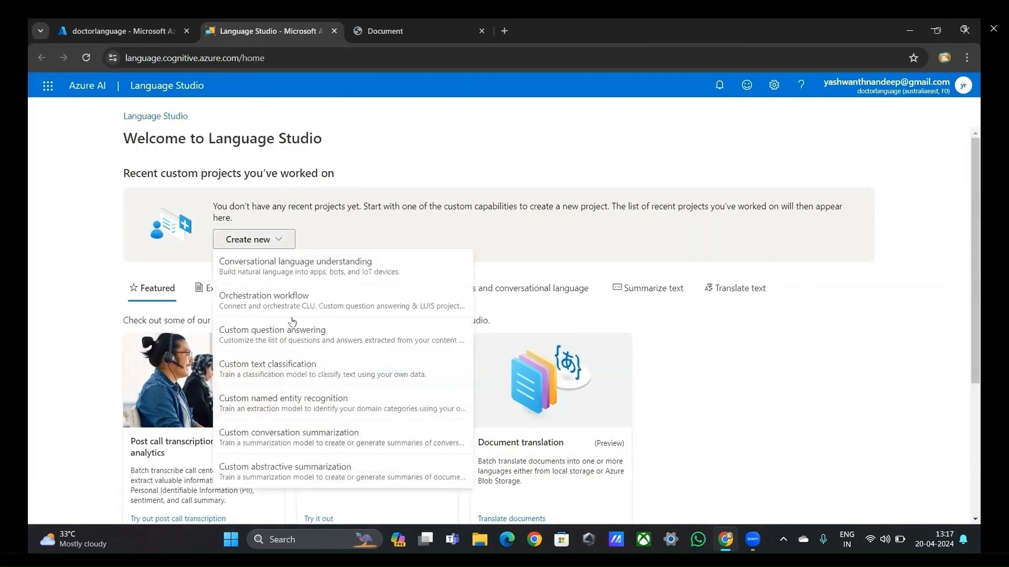
click(291, 348)
click(416, 244)
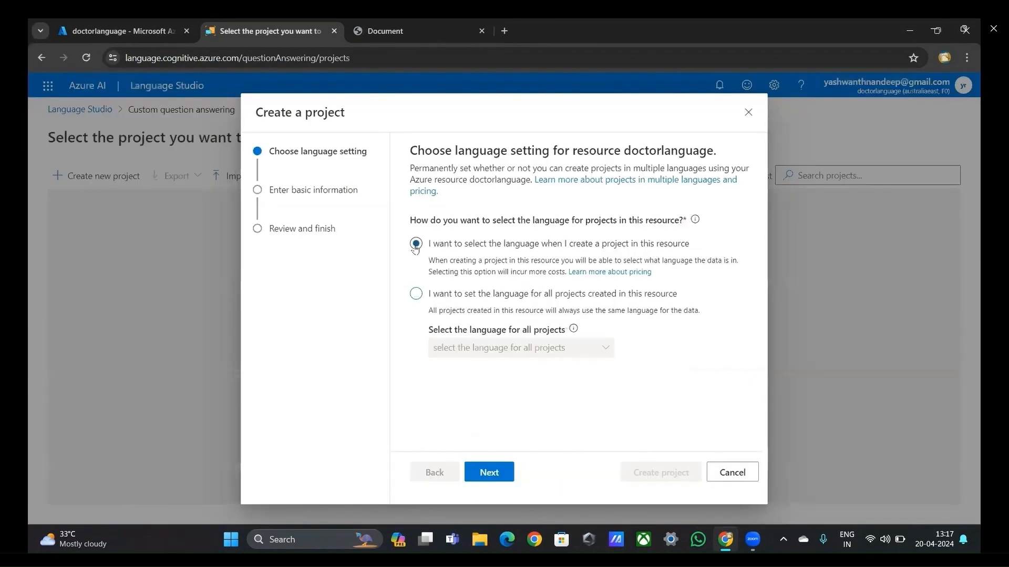
click(483, 470)
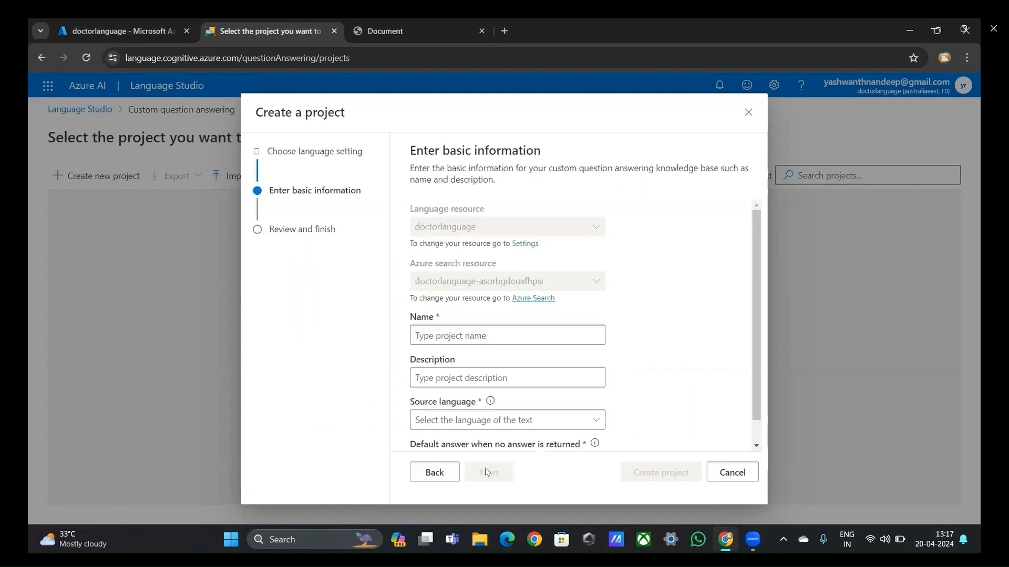
Step: Name the new question answering project appointudoc and enter doctorsappointment as its description
scroll(503, 370, down, 1)
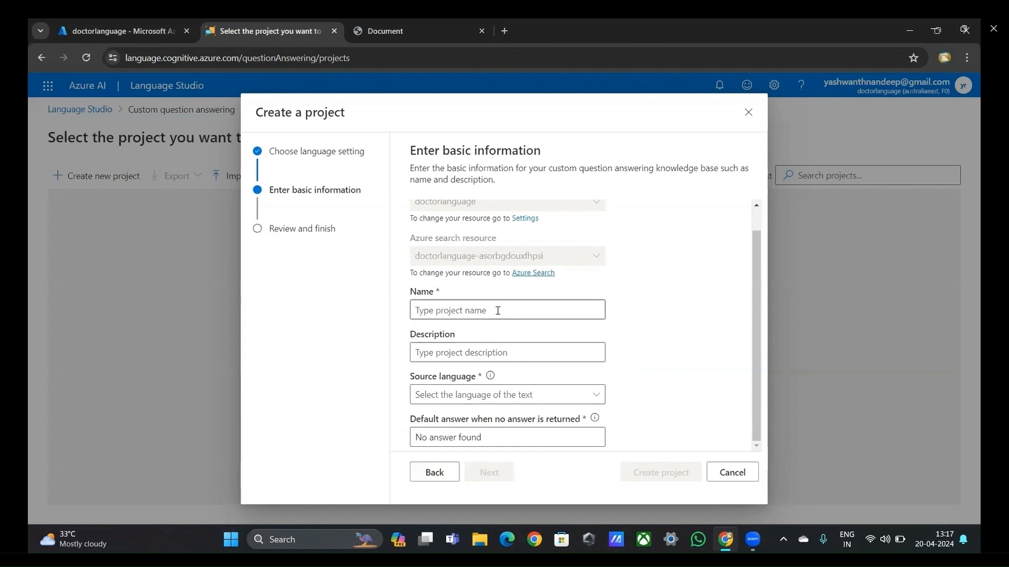
click(496, 310)
text(appointu)
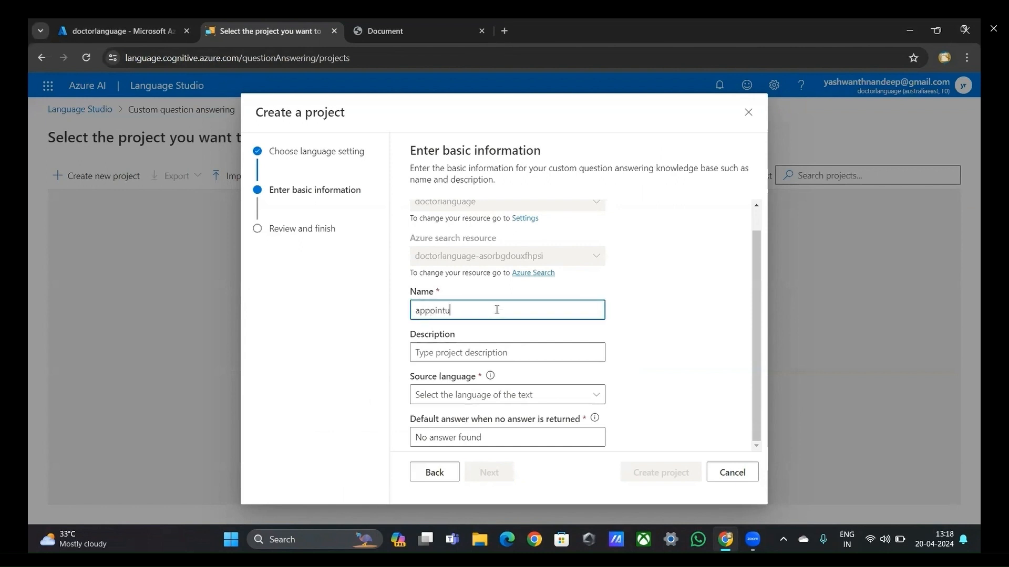
text(doc)
key(Tab)
text(doc)
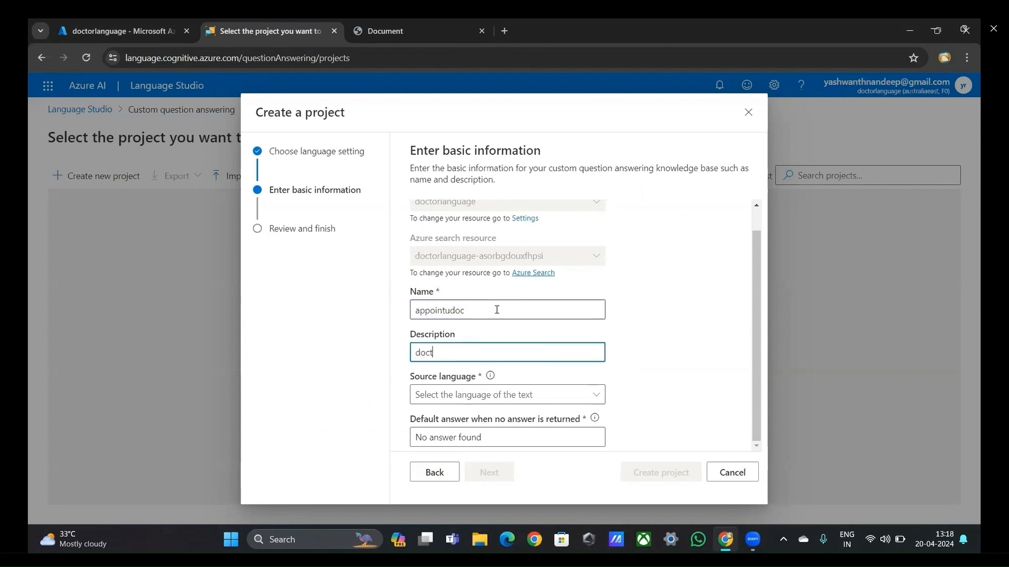
text(torsappointment)
Step: Set the source language to English, create the project and dismiss the tip about adding data sources
click(479, 394)
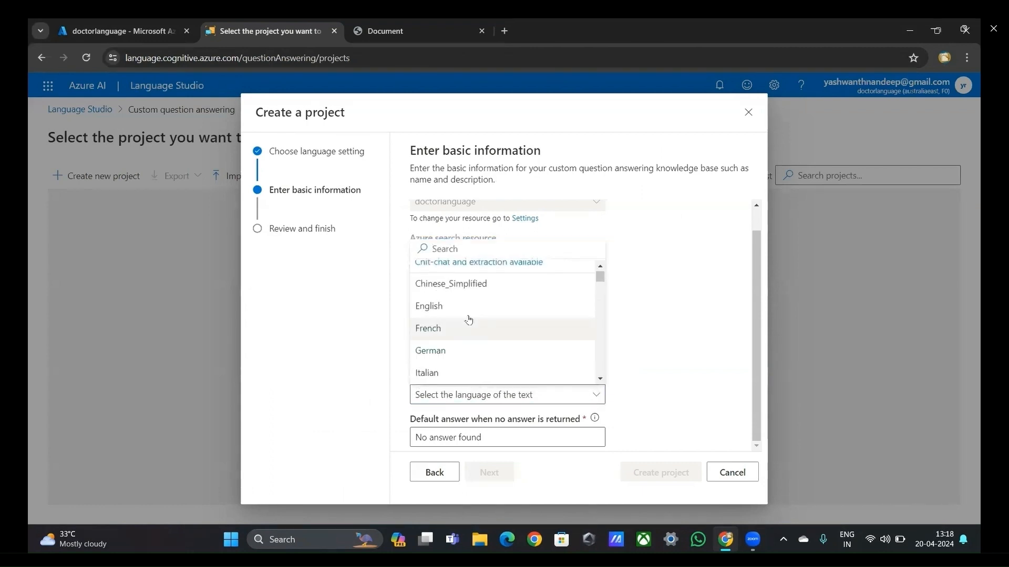
click(467, 310)
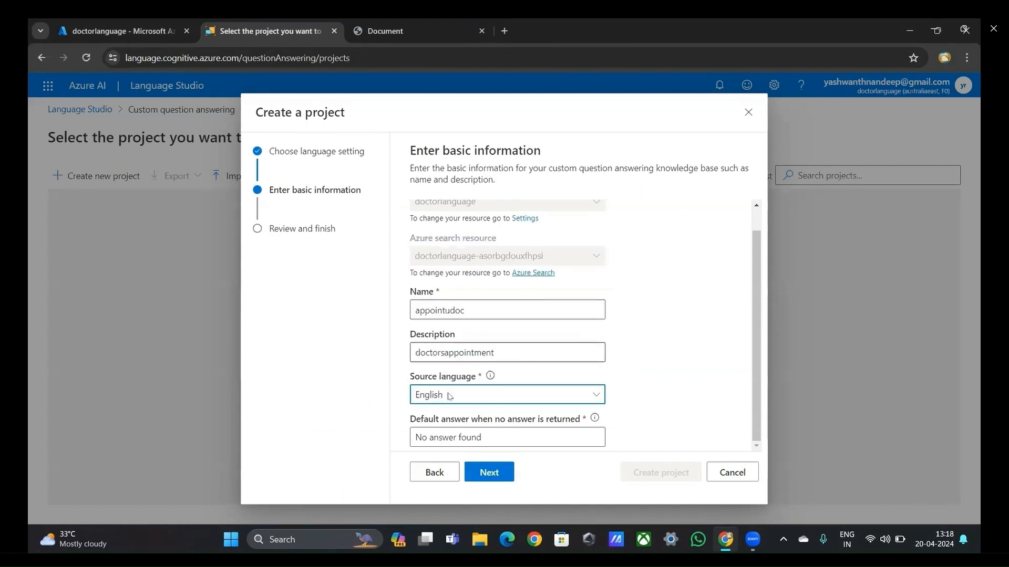
click(470, 474)
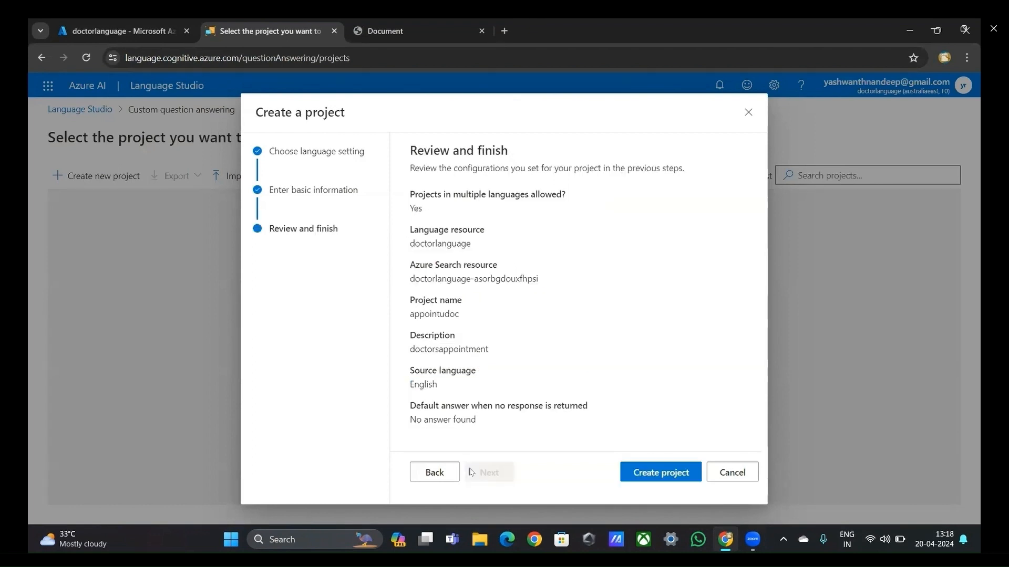
click(656, 473)
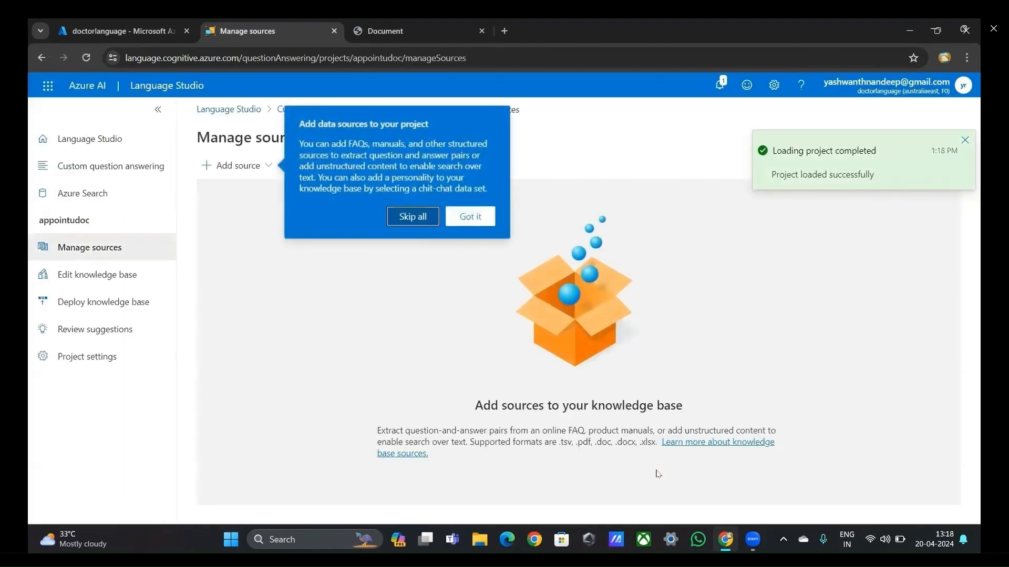
click(477, 218)
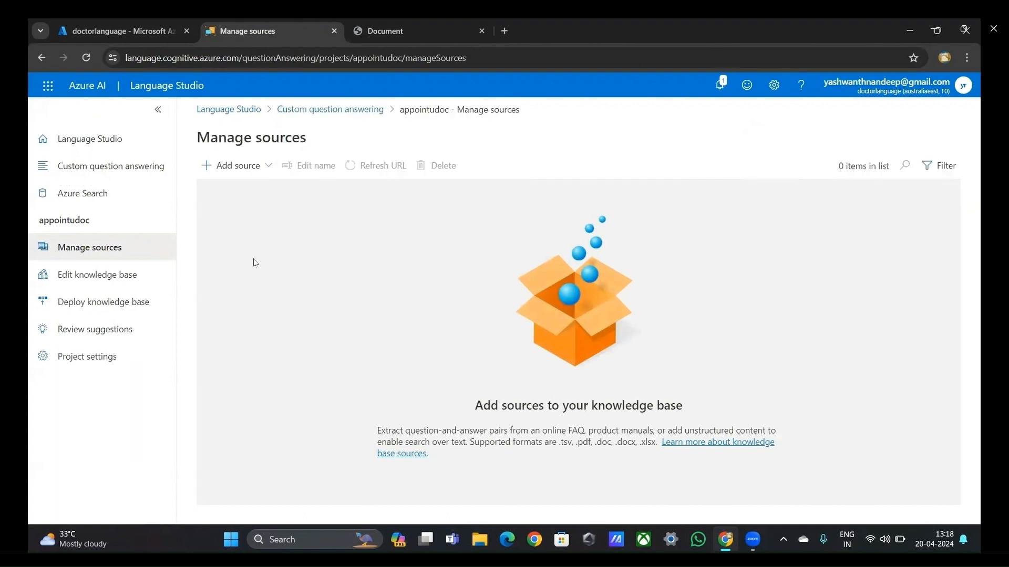
Step: Start adding a file source to the project and name the source chattbot
click(236, 167)
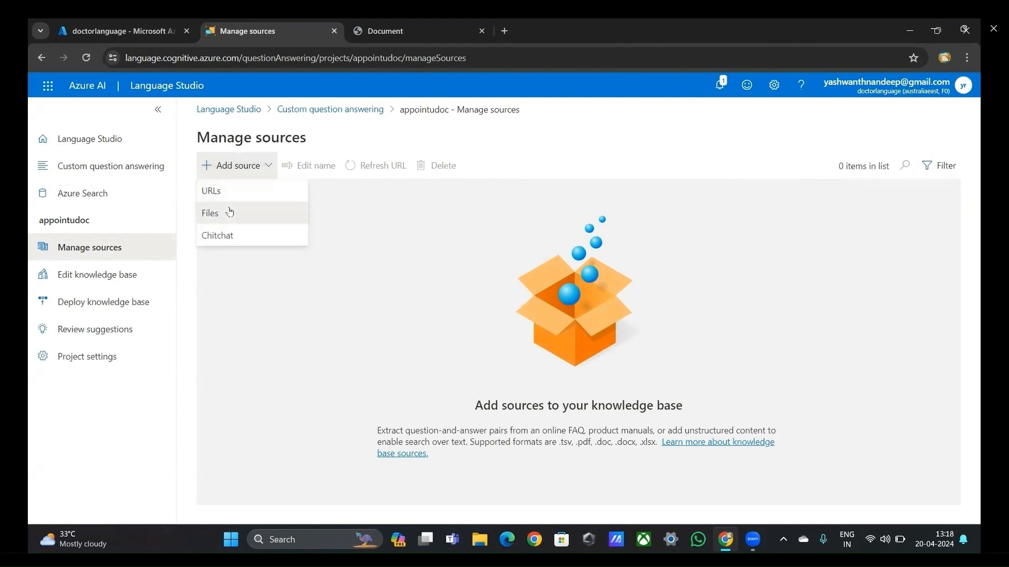
click(230, 210)
click(242, 248)
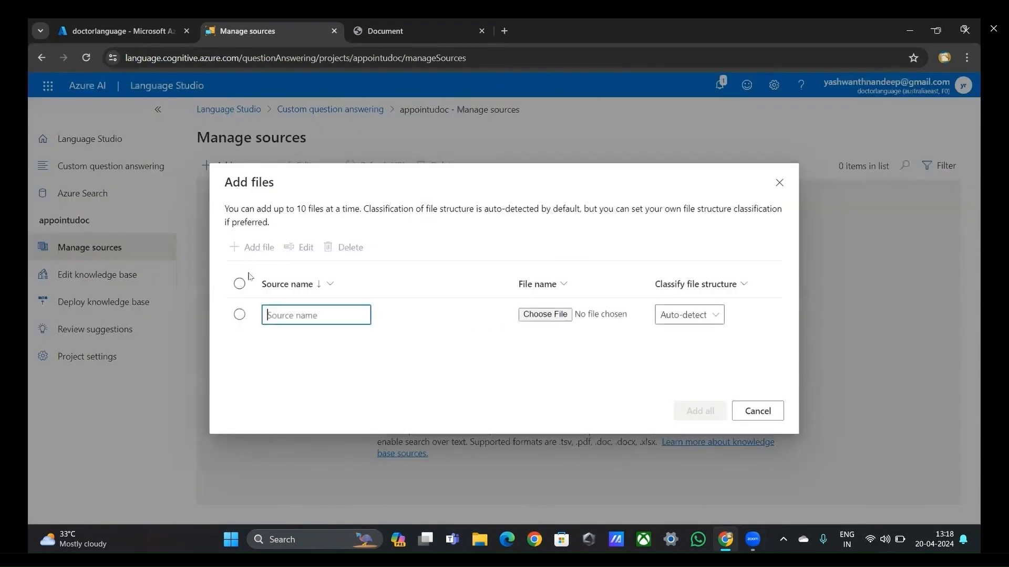
click(282, 314)
text(chatbot)
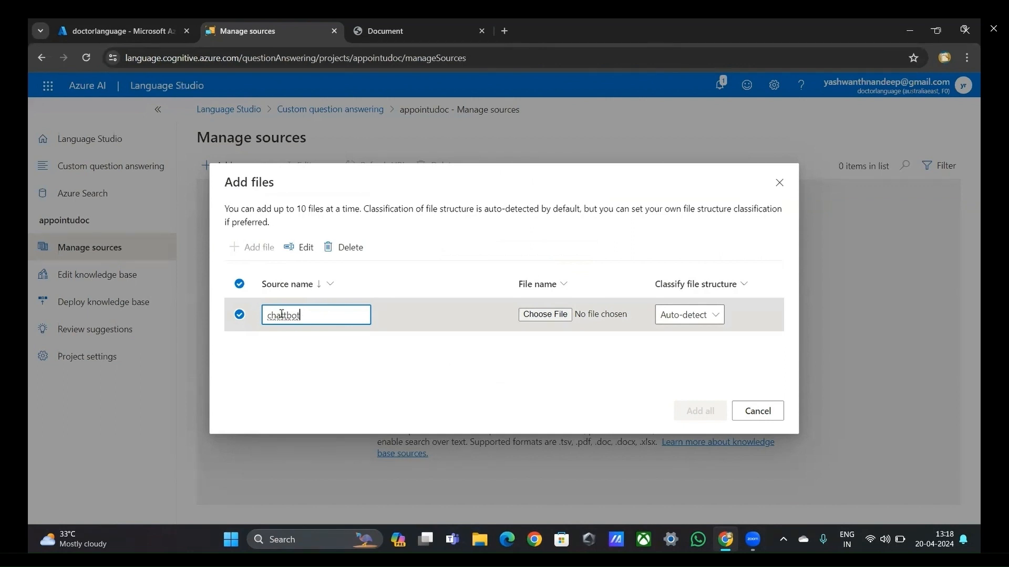
Step: Attach CHATBOT.xlsx from the project folder on the Desktop and add it as a source with auto-detected file structure
click(536, 316)
click(535, 316)
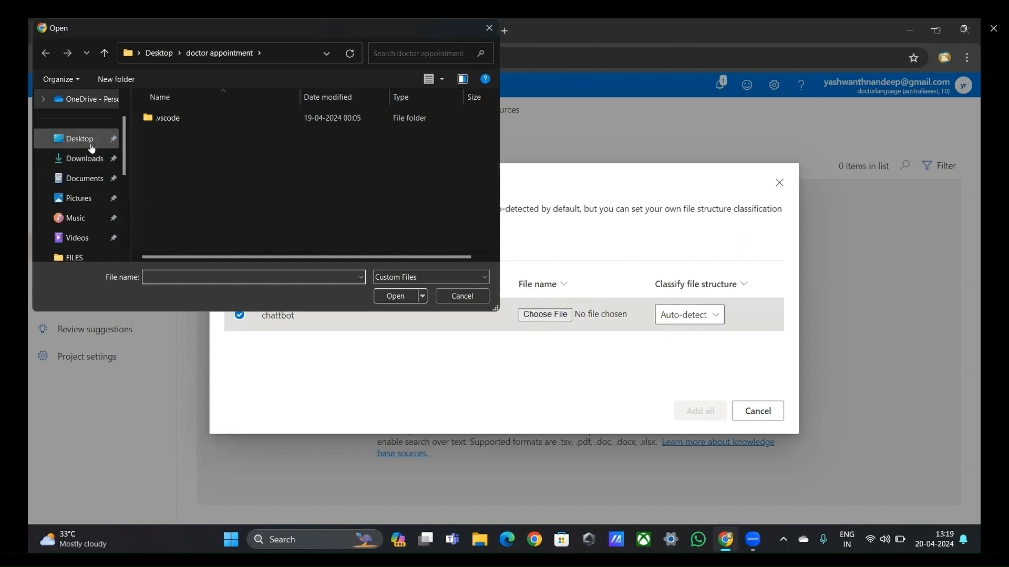
click(91, 146)
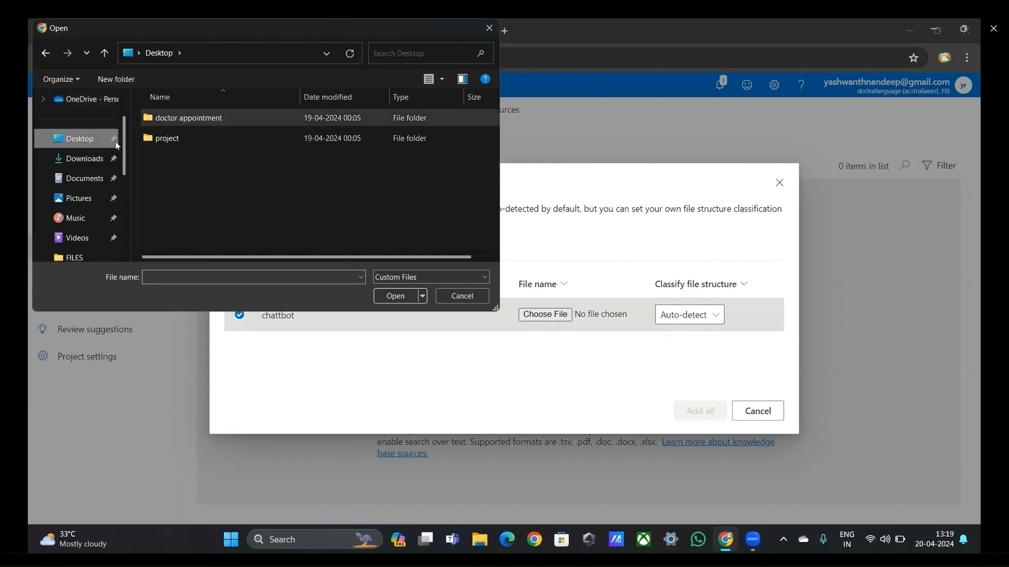
double_click(158, 140)
click(168, 161)
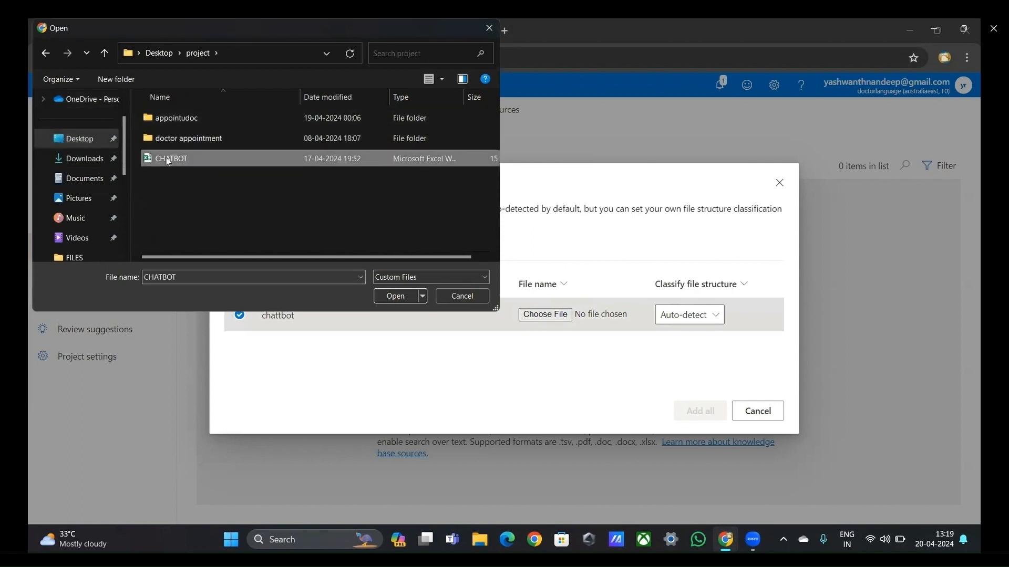
click(398, 295)
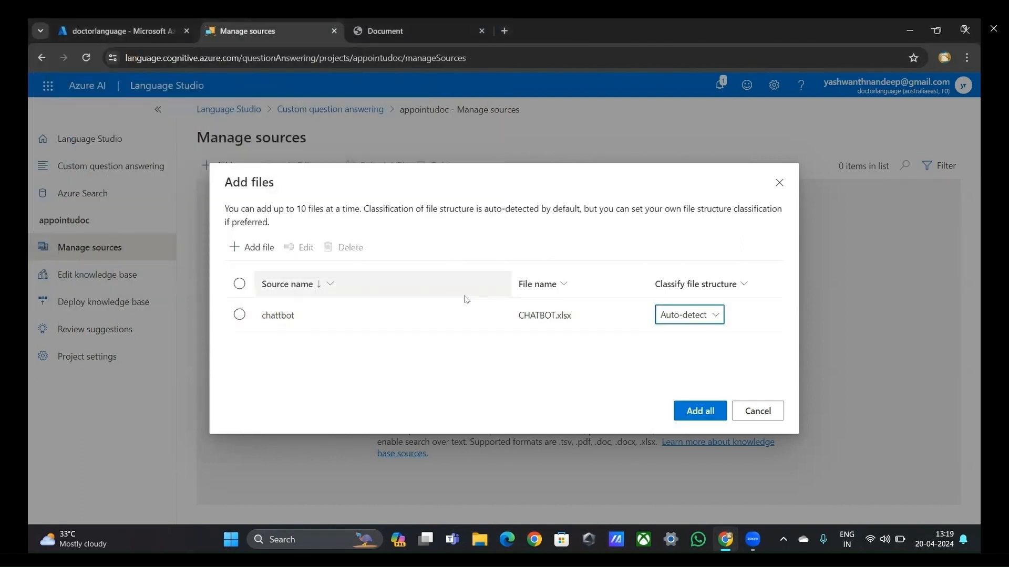
click(696, 407)
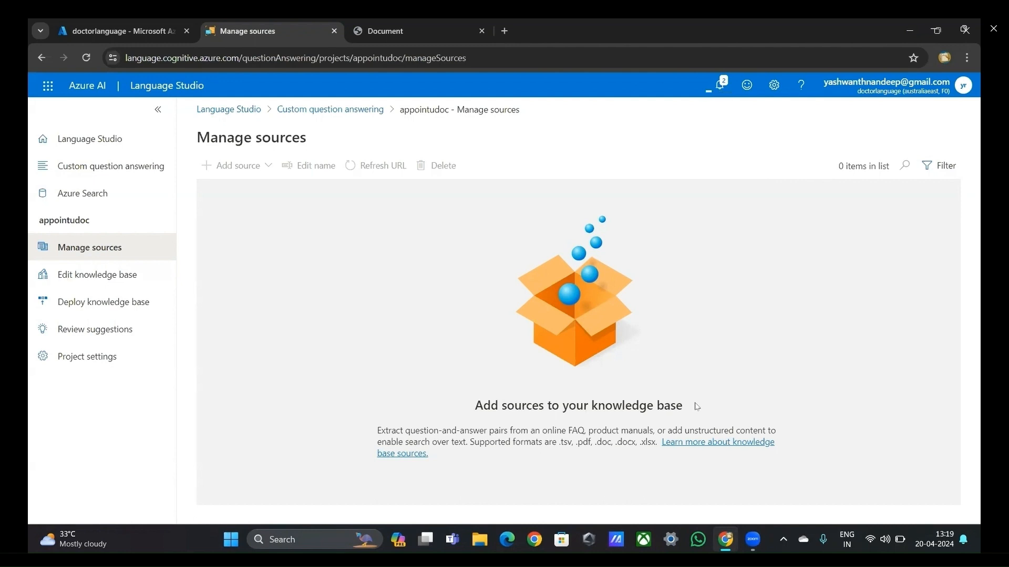
Step: Check the notifications for the source upload, then dismiss the tip about viewing questions from one source
click(723, 85)
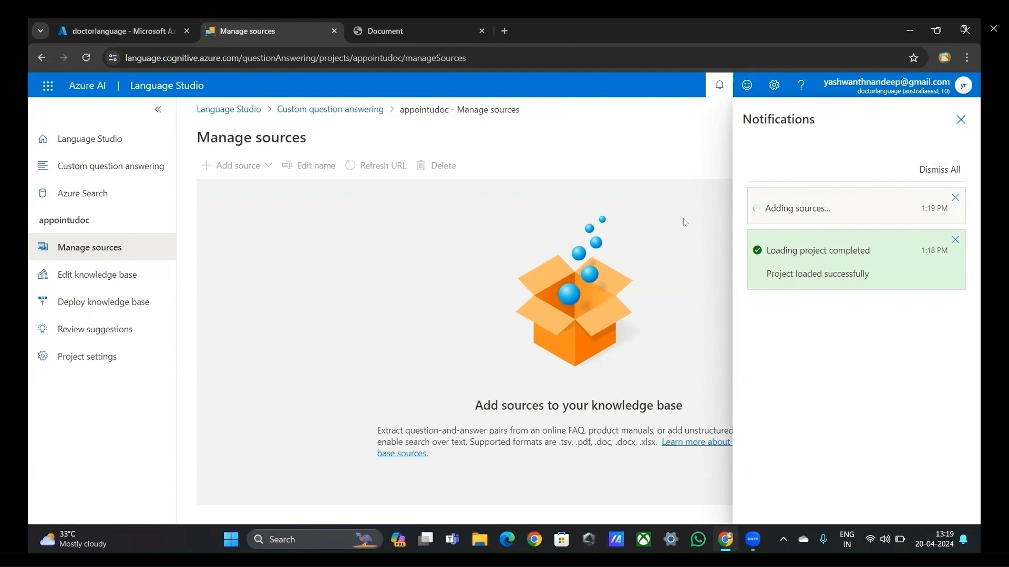
click(960, 121)
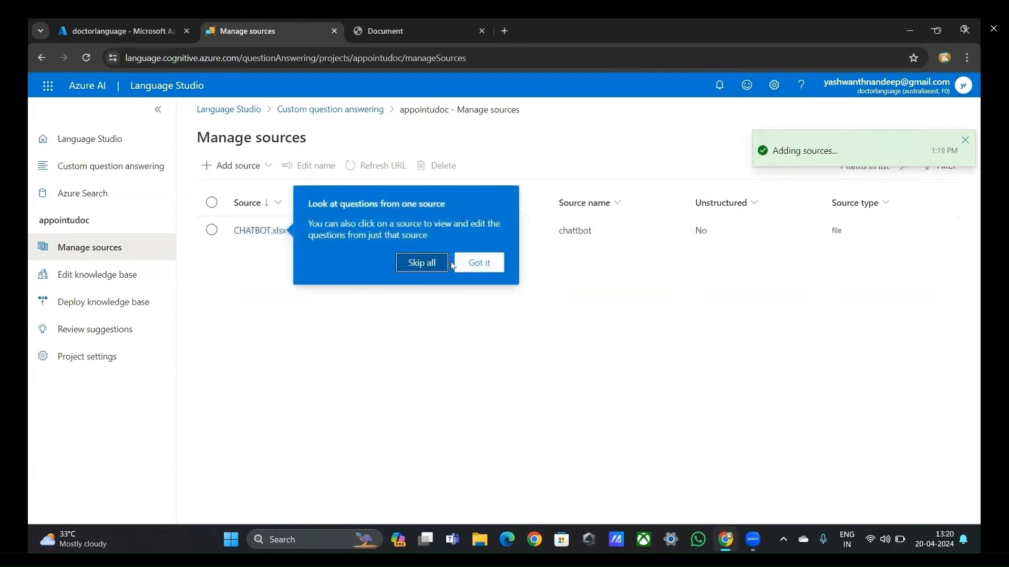
click(457, 263)
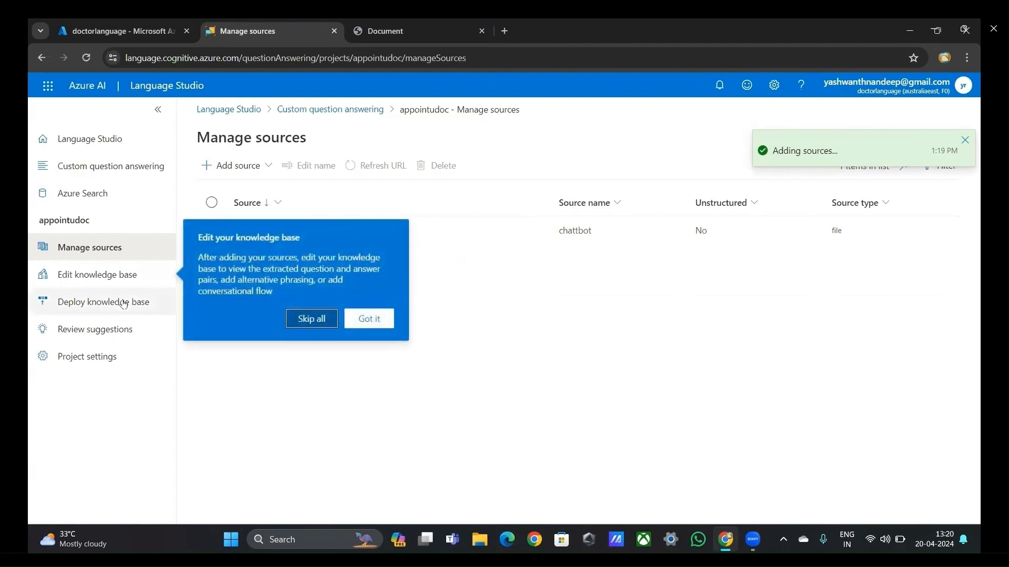
Step: Deploy the appointudoc knowledge base, dismiss the editing tip and check the deployment notification
click(123, 304)
click(246, 179)
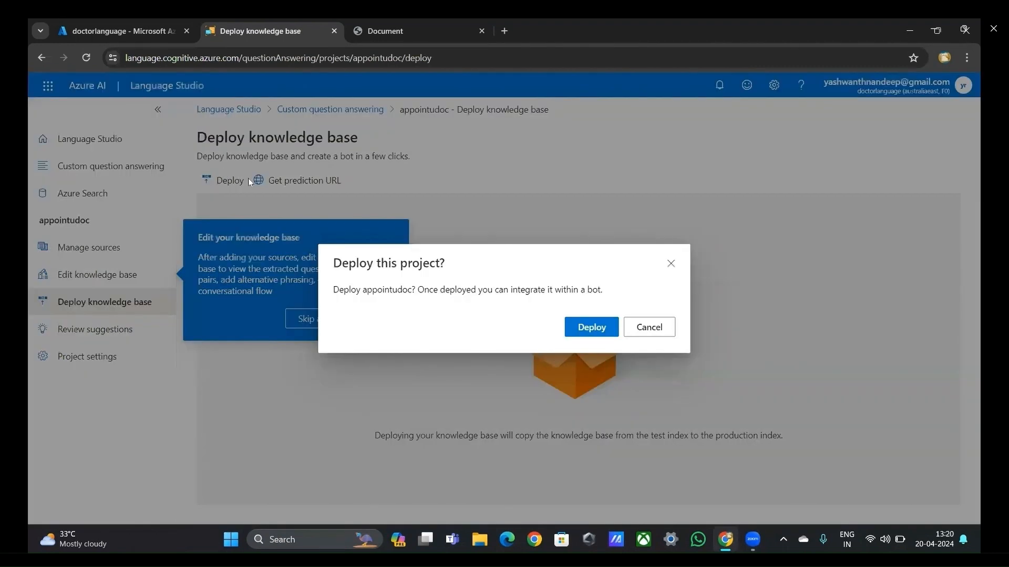
click(591, 328)
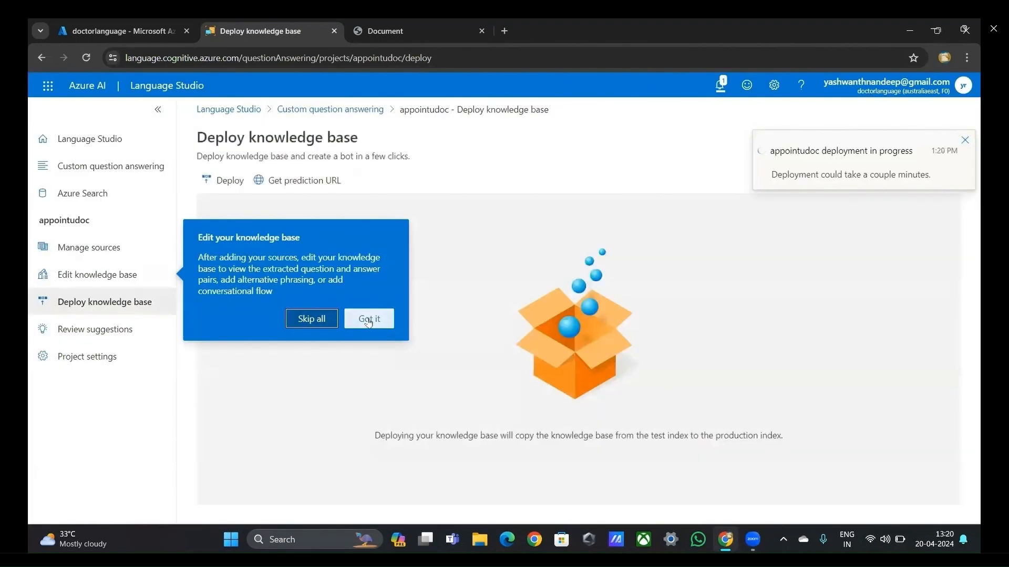
click(369, 319)
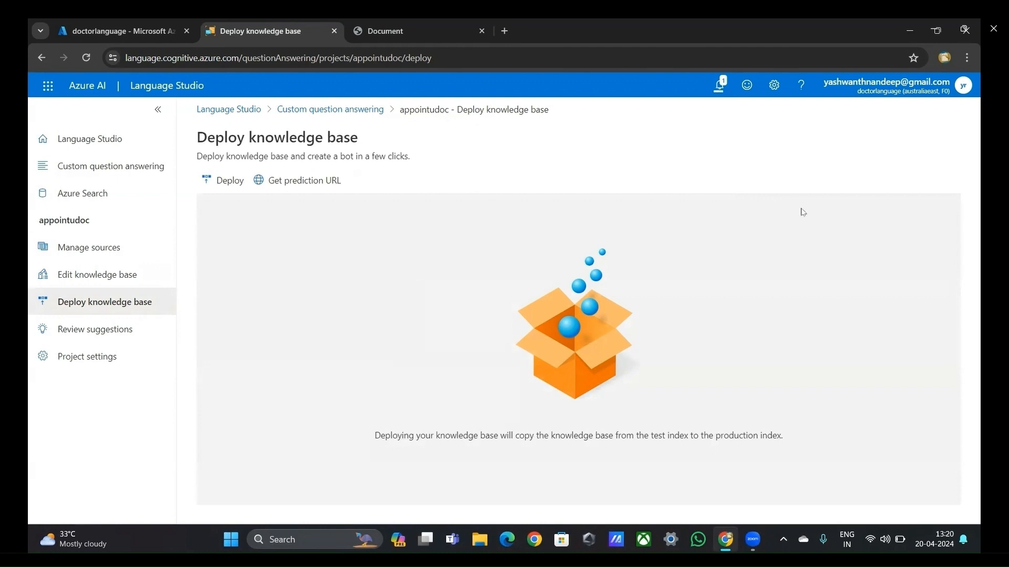
click(719, 99)
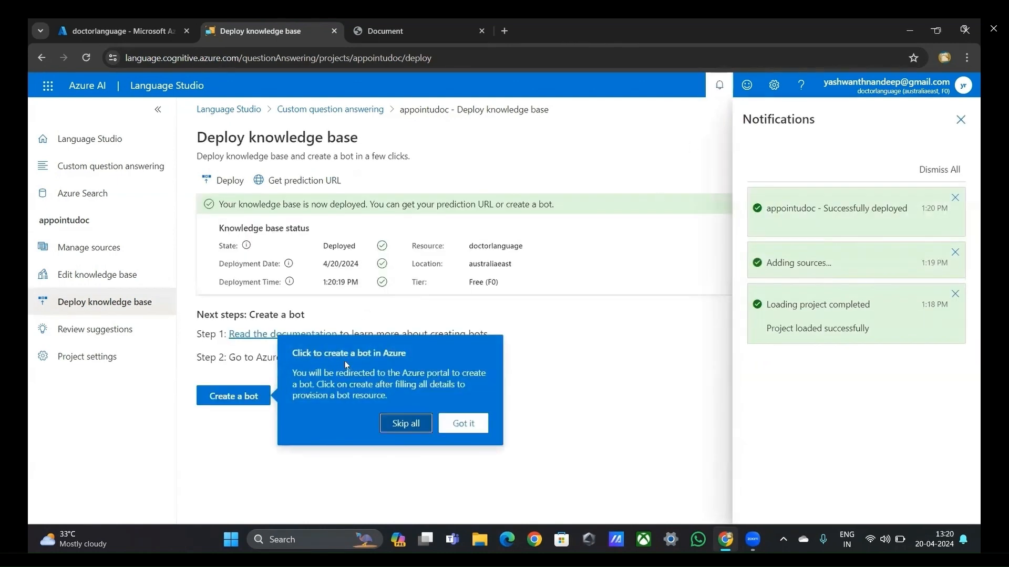
Step: Start creating a bot from the deployed knowledge base, assign it to the doctorrg resource group and review the basic settings
click(252, 402)
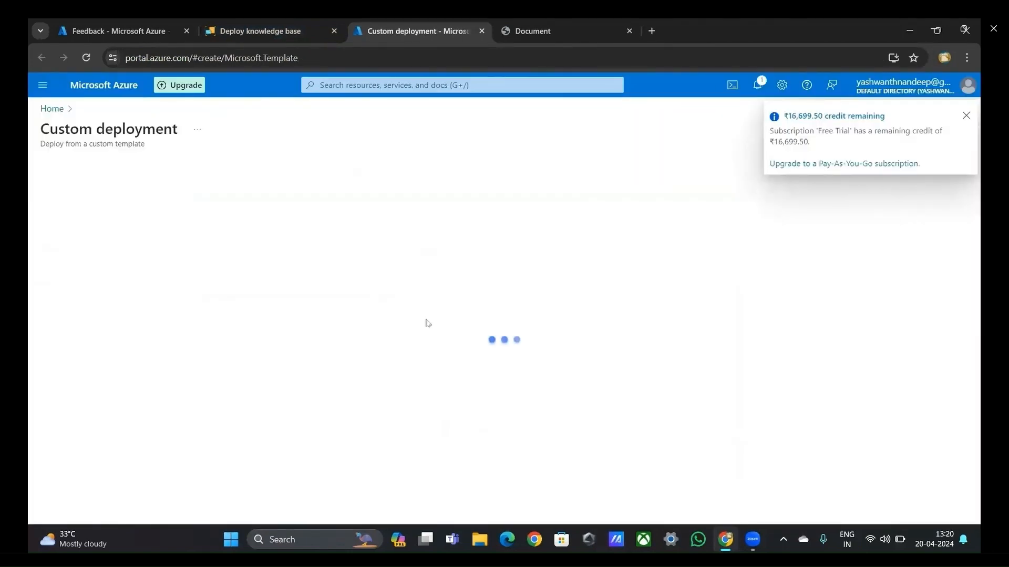
scroll(312, 308, down, 3)
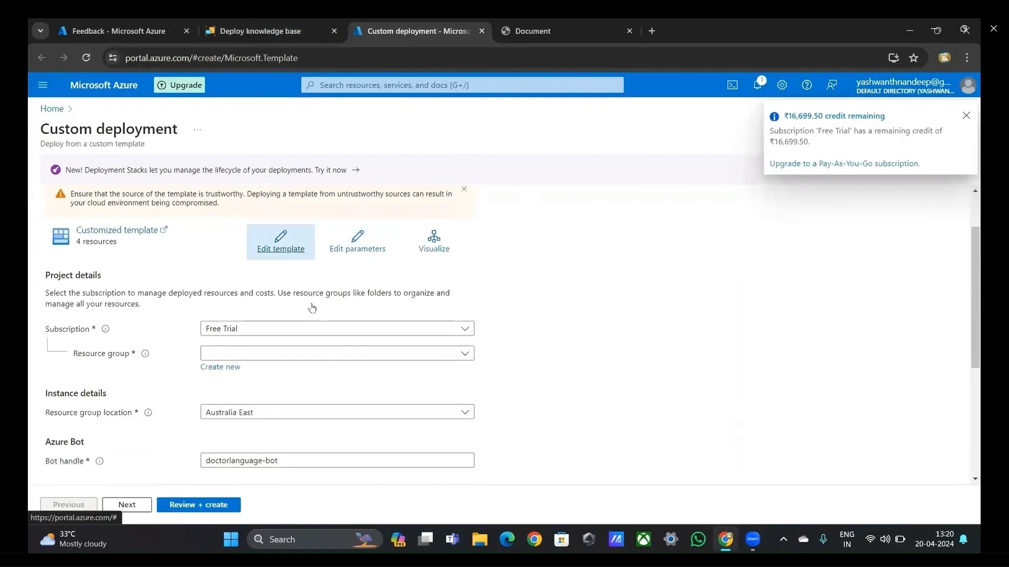
click(312, 308)
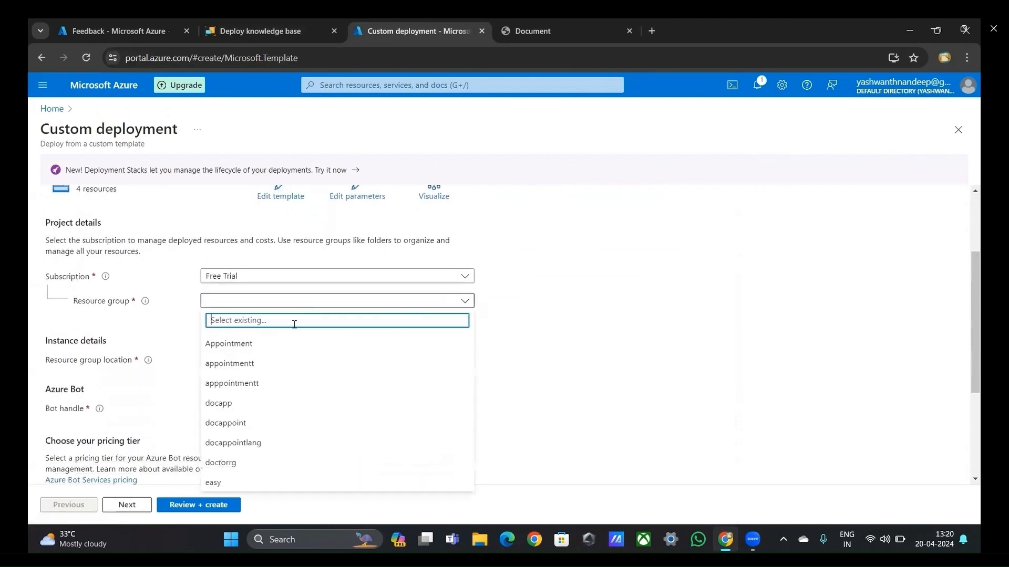
click(227, 459)
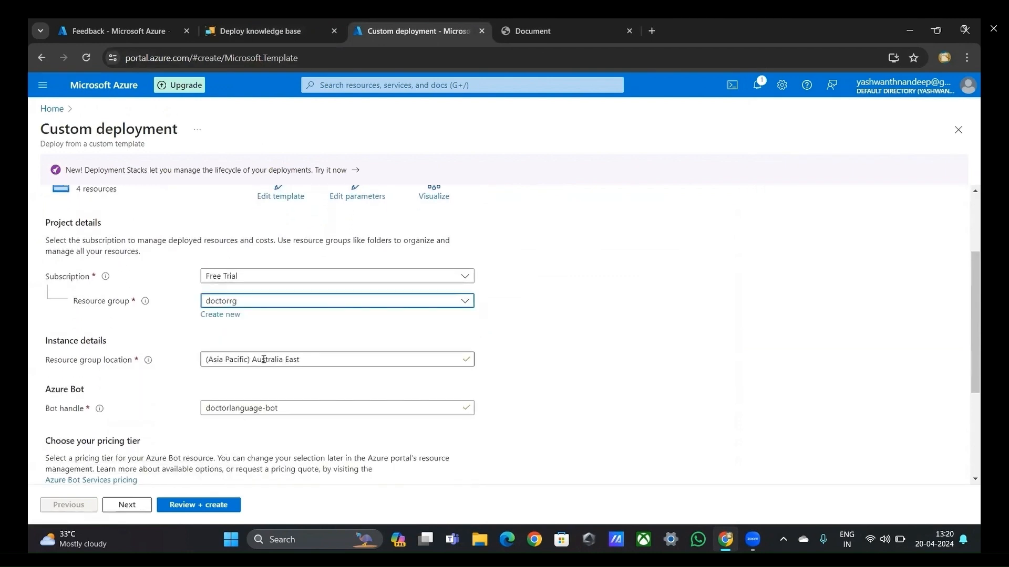
scroll(258, 402, down, 3)
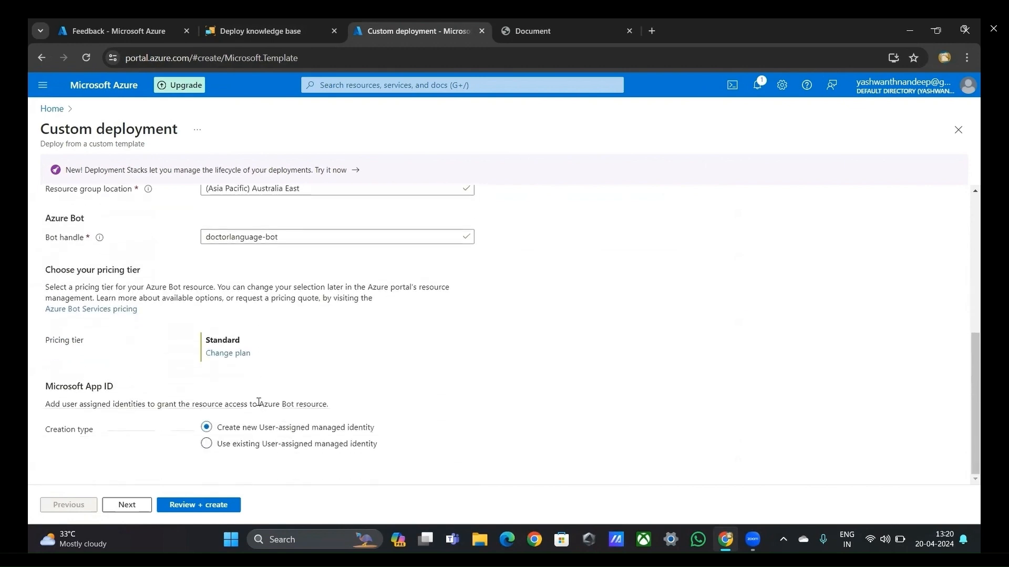
scroll(218, 404, up, 3)
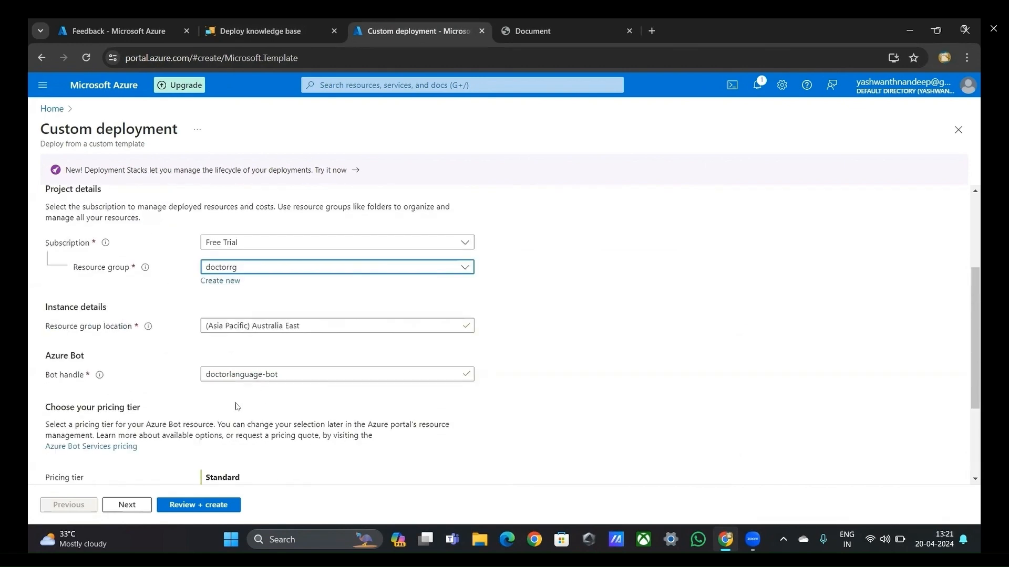
scroll(216, 417, down, 3)
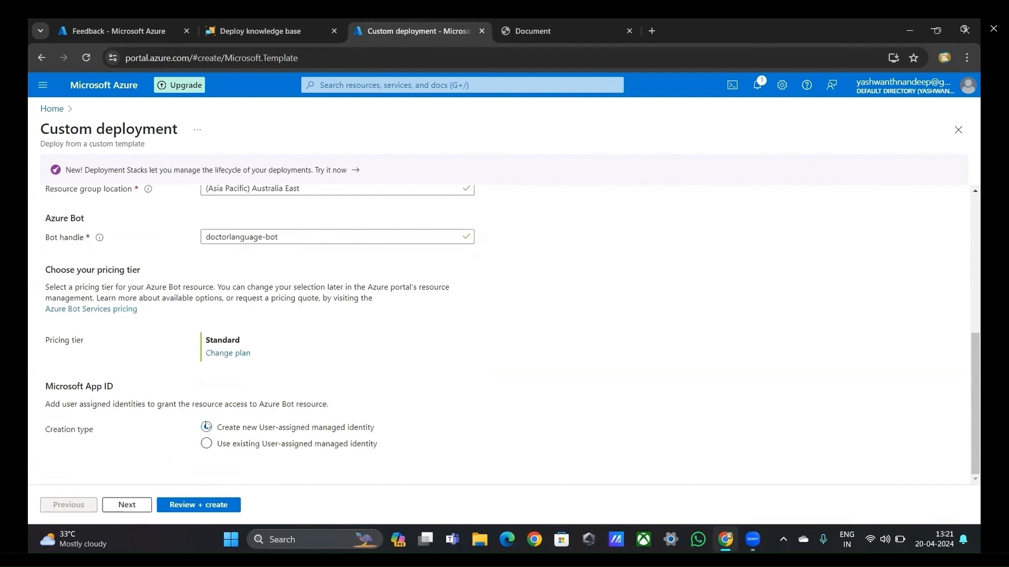
Step: Continue to the bot's web app settings and choose to create a new app service plan
click(127, 505)
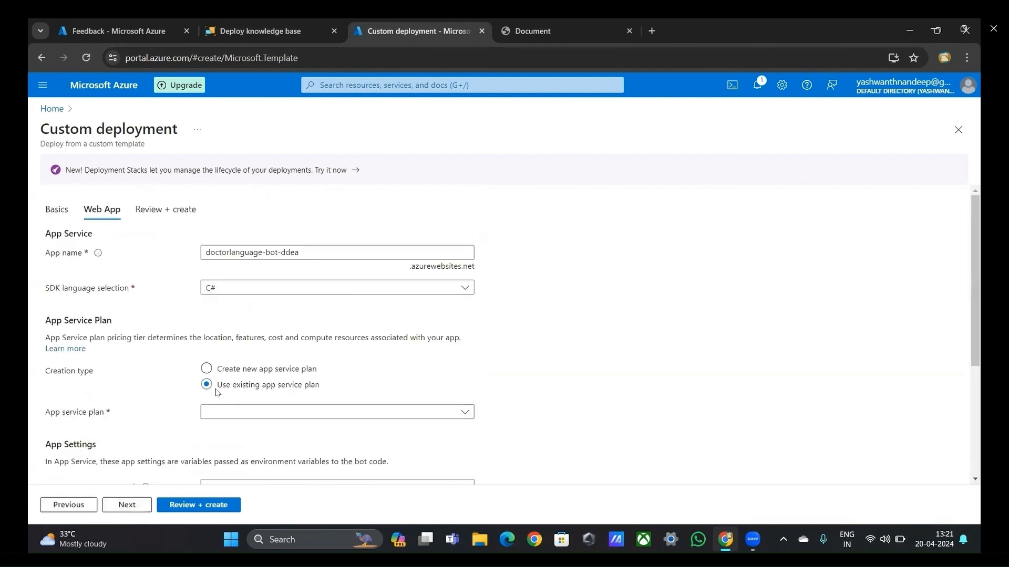
click(212, 373)
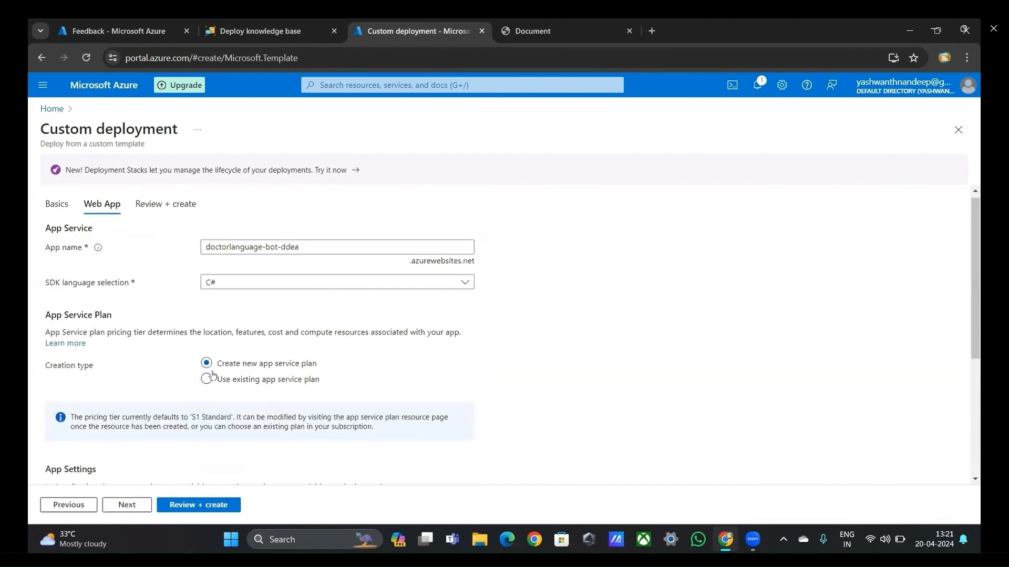
scroll(213, 374, down, 3)
scroll(212, 374, down, 1)
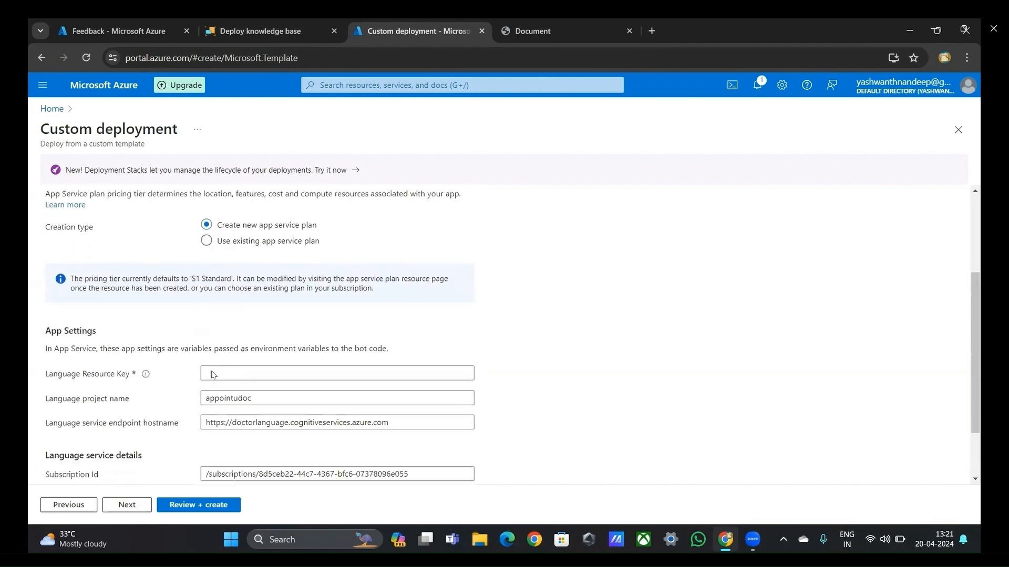
Step: Switch to Language Studio, open the resource settings, reveal the doctorlanguage resource key and copy it
click(261, 31)
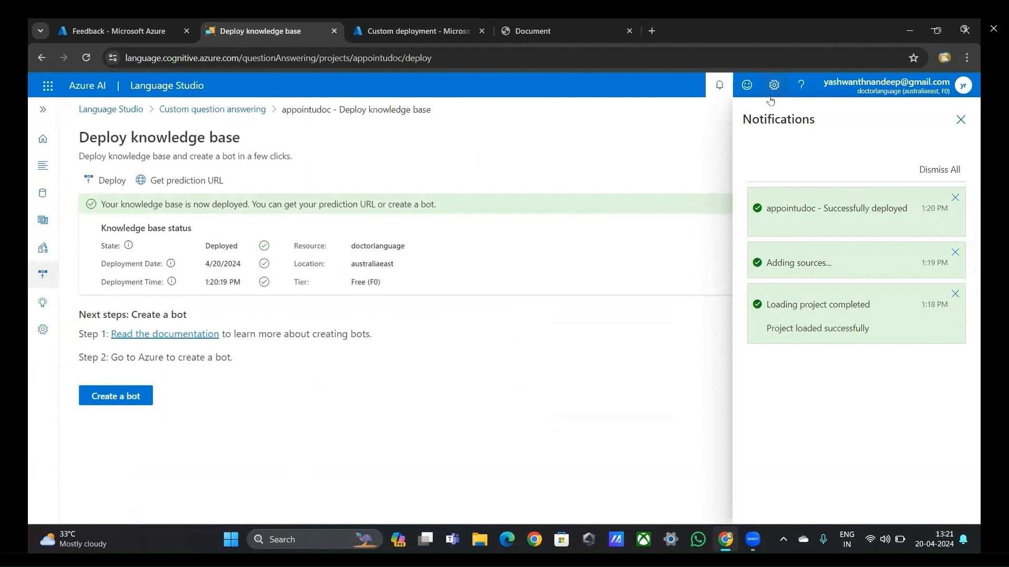
click(774, 85)
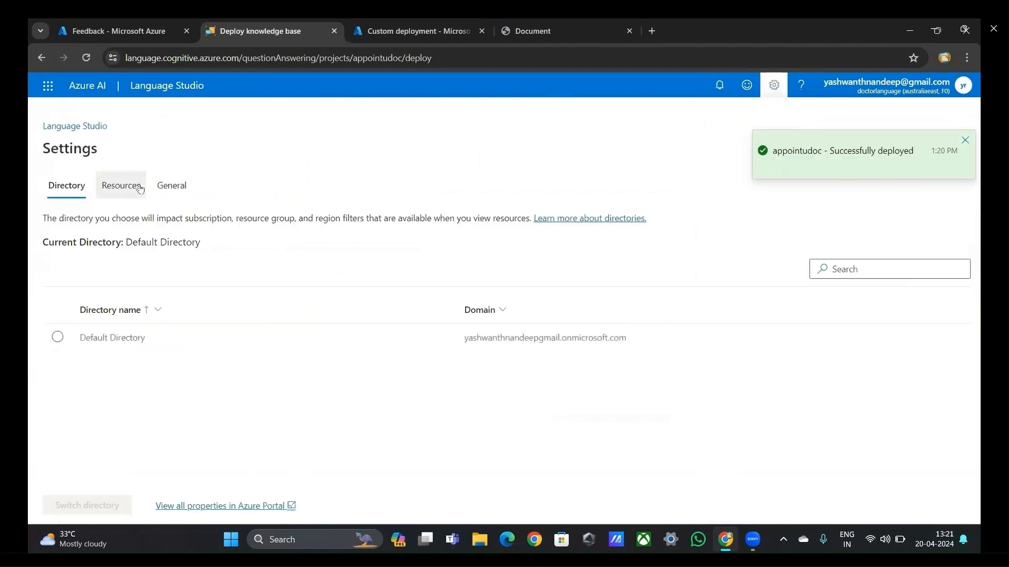
click(134, 187)
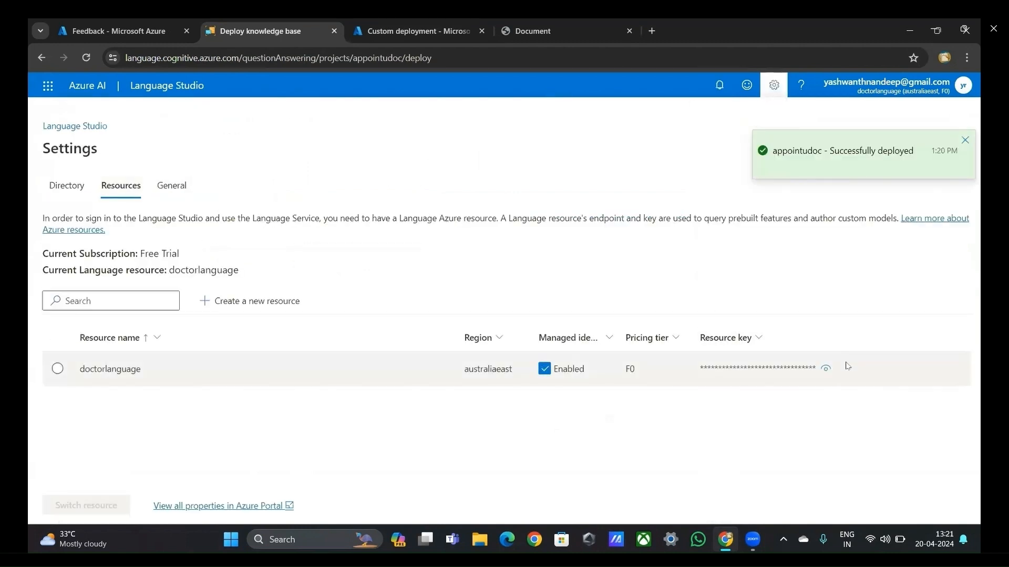
click(826, 368)
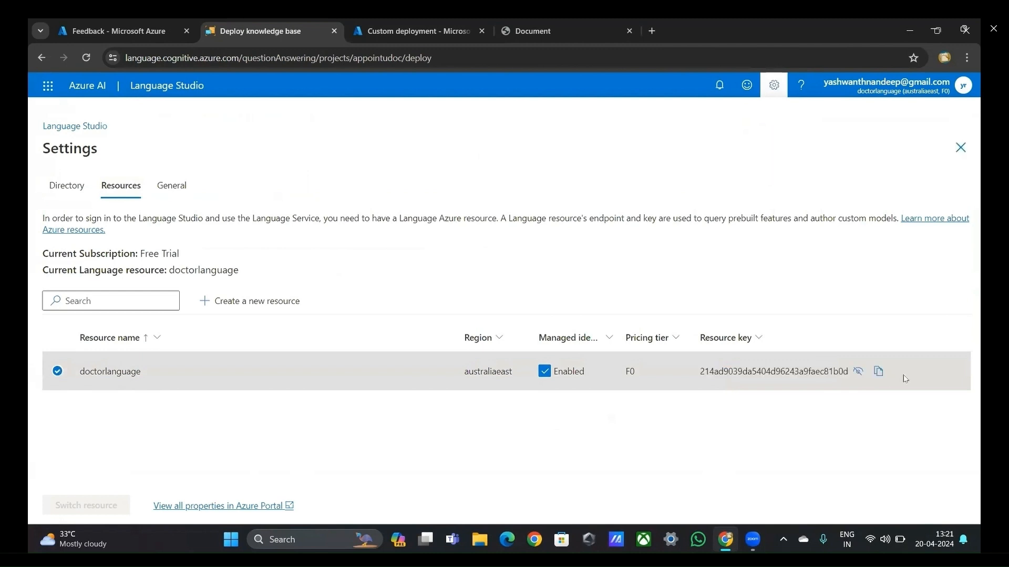
click(878, 372)
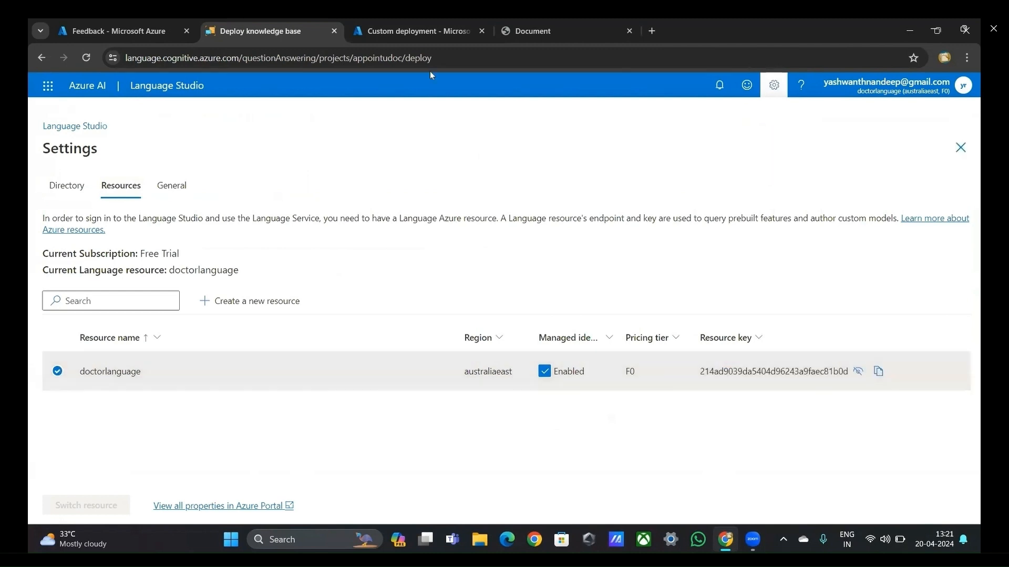
Step: Return to the custom deployment, paste the key as the Language Resource Key, then review and create the bot deployment
click(387, 33)
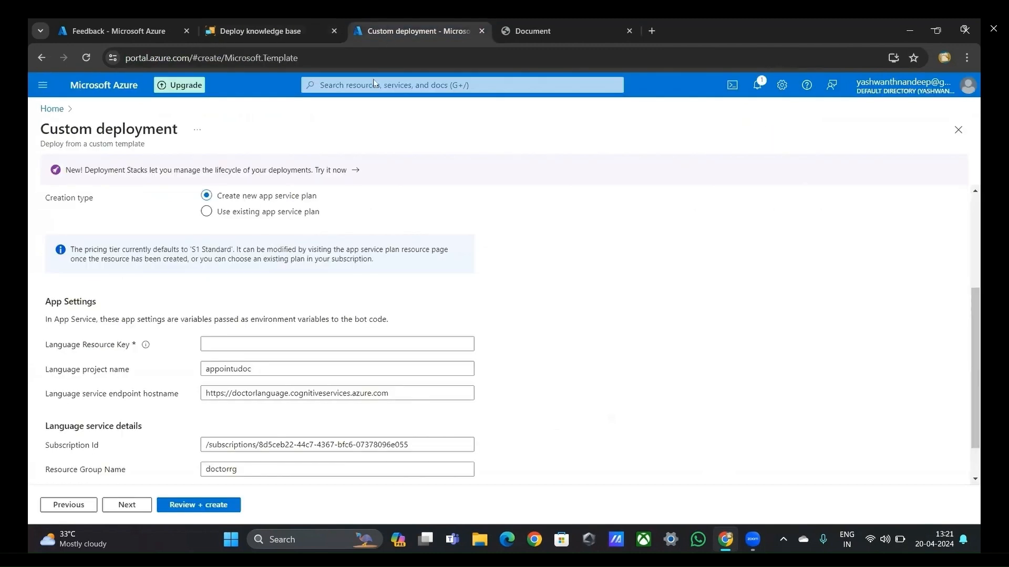
click(312, 338)
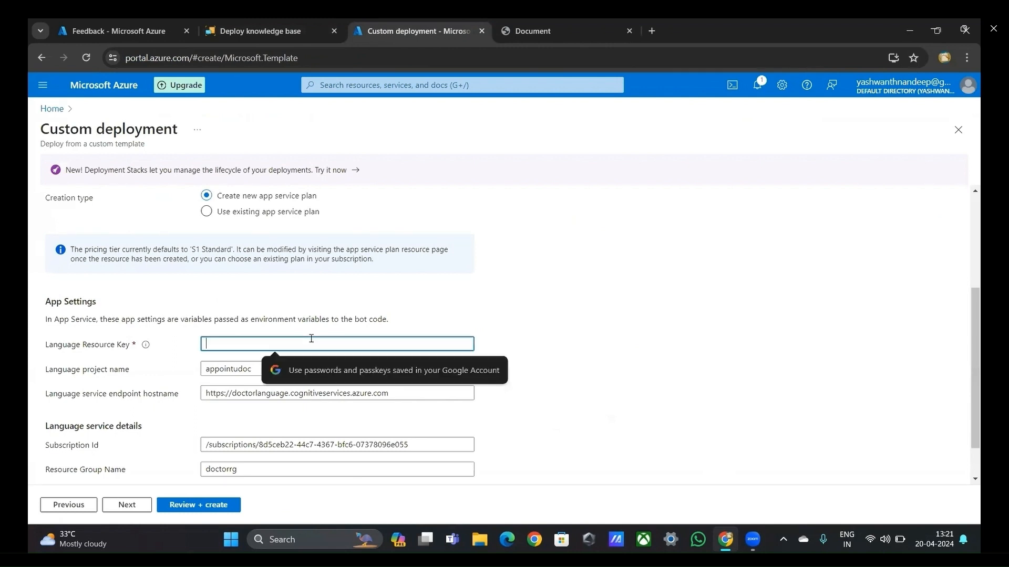
key(ctrl+v)
scroll(311, 339, down, 1)
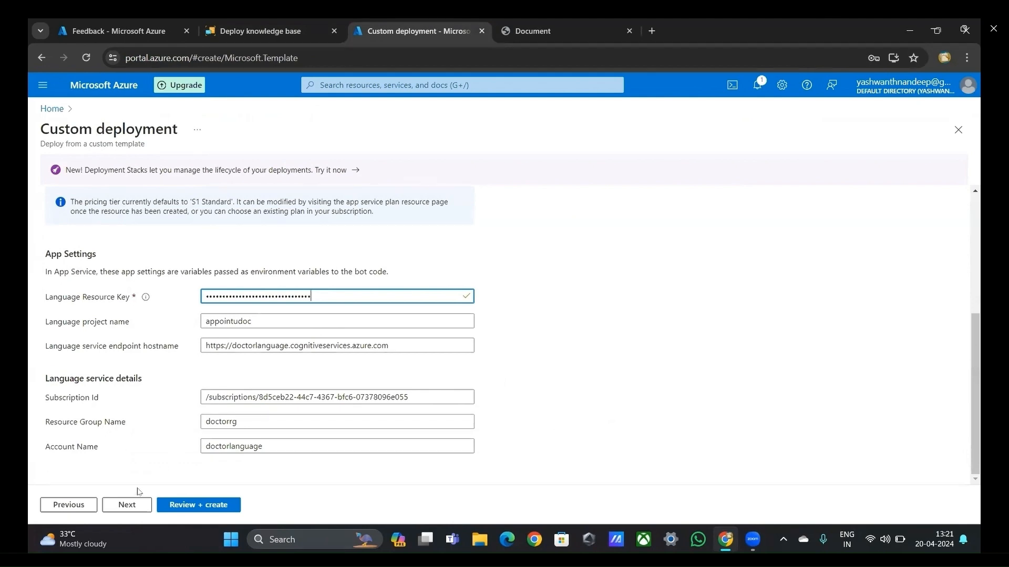
click(128, 506)
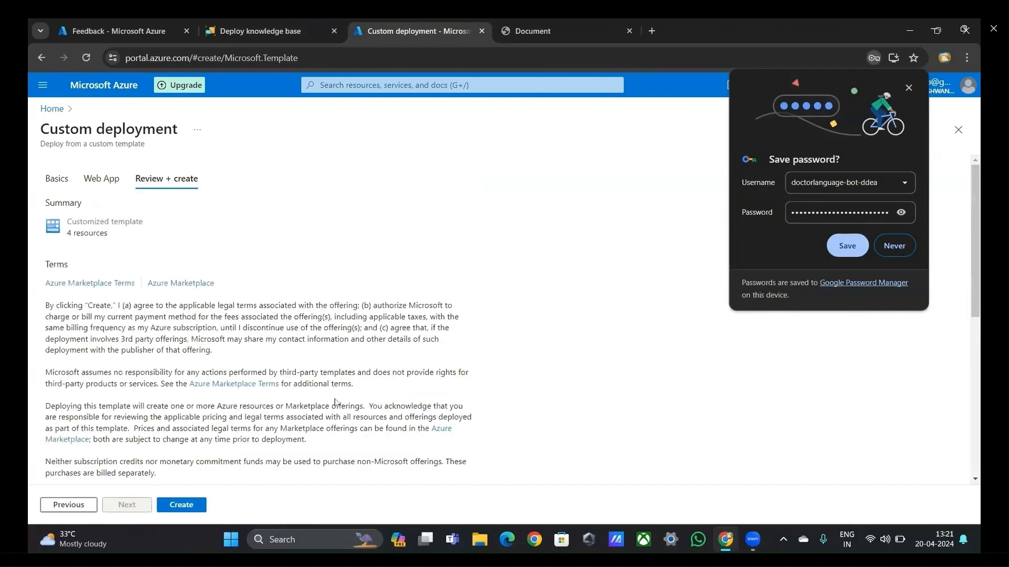
click(198, 506)
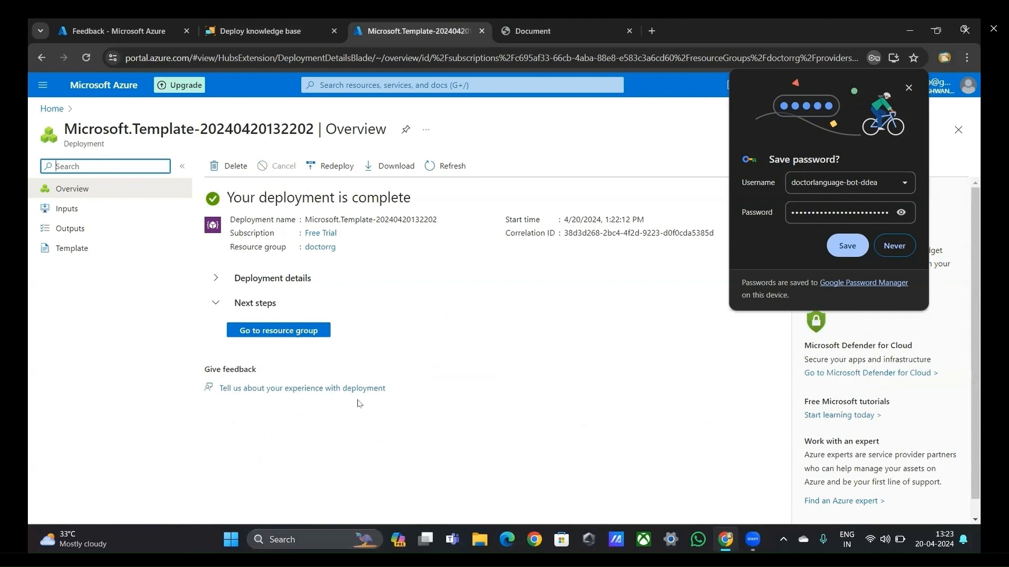
Step: Go to the doctorrg resource group, open the doctorlanguage-bot Azure Bot and show its channels
click(302, 331)
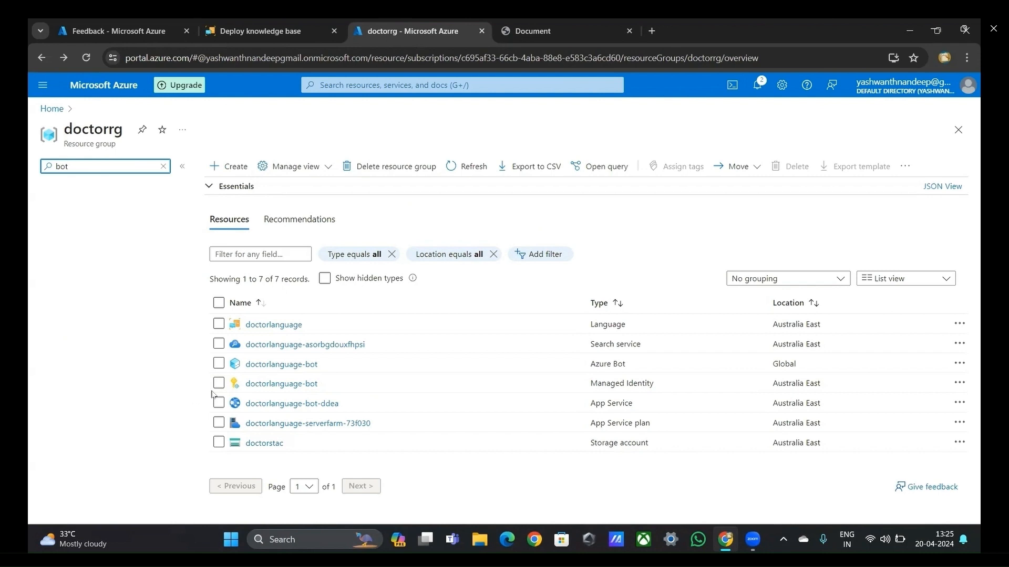
click(270, 366)
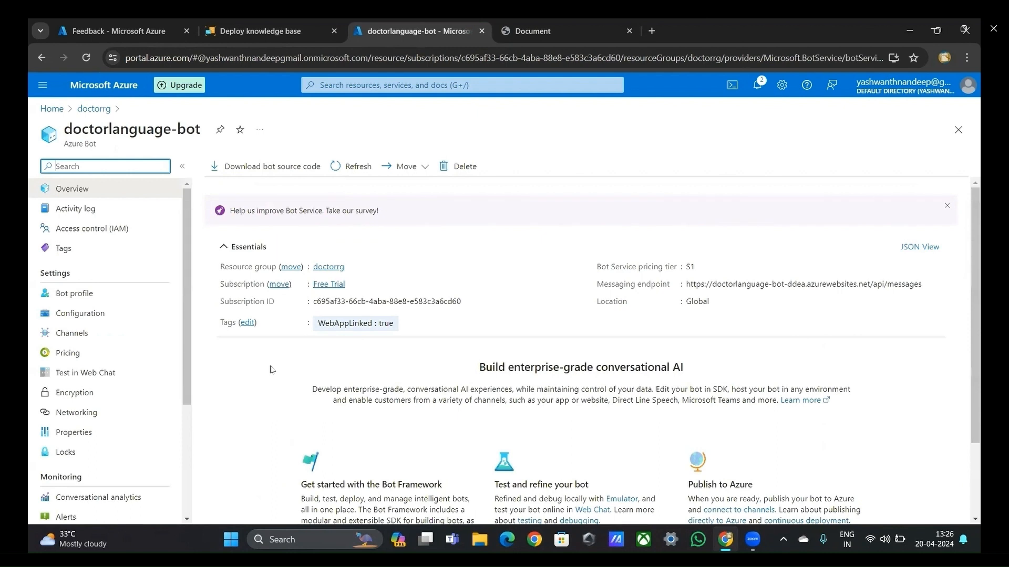
text(cha)
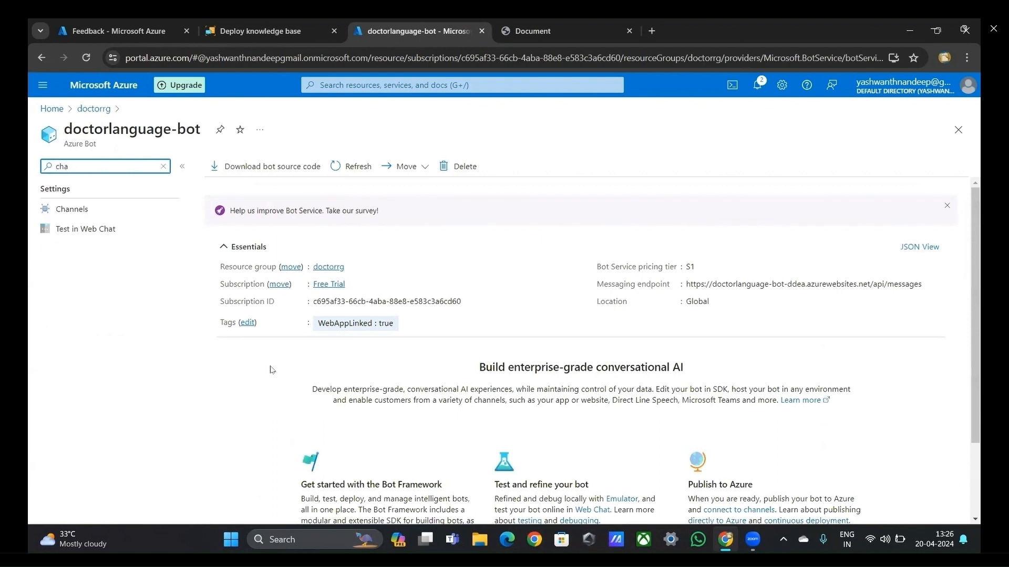
click(107, 209)
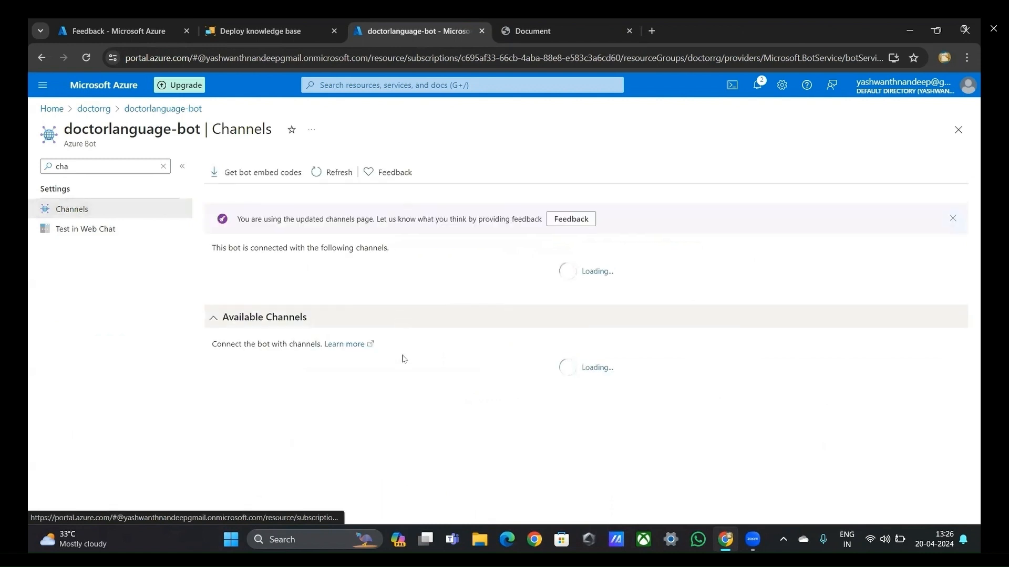
Step: Add the Microsoft Teams channel to the bot, agree to the terms of service and apply Microsoft Teams Commercial messaging
scroll(400, 366, down, 5)
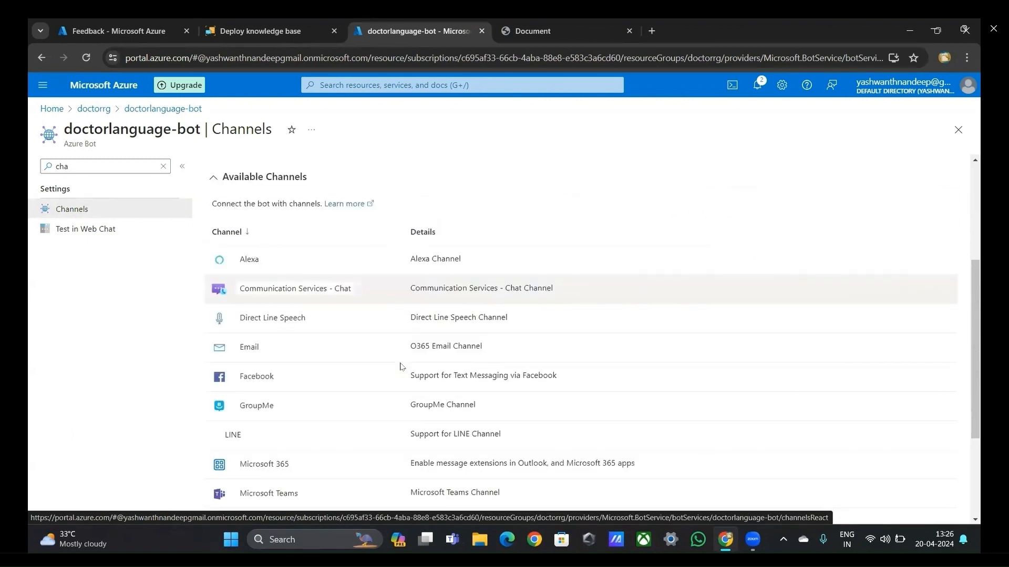
scroll(401, 366, down, 1)
click(352, 346)
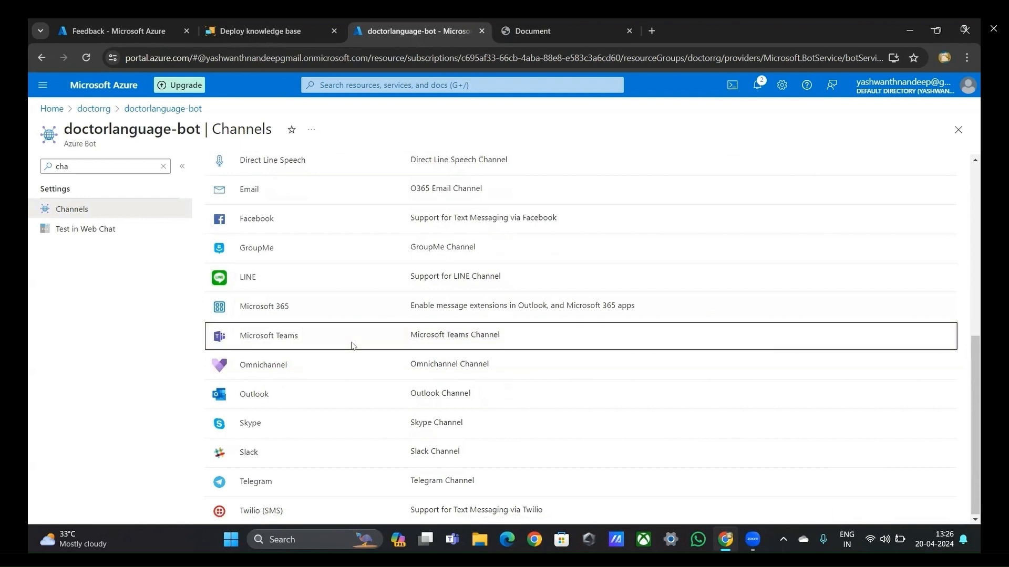
click(288, 337)
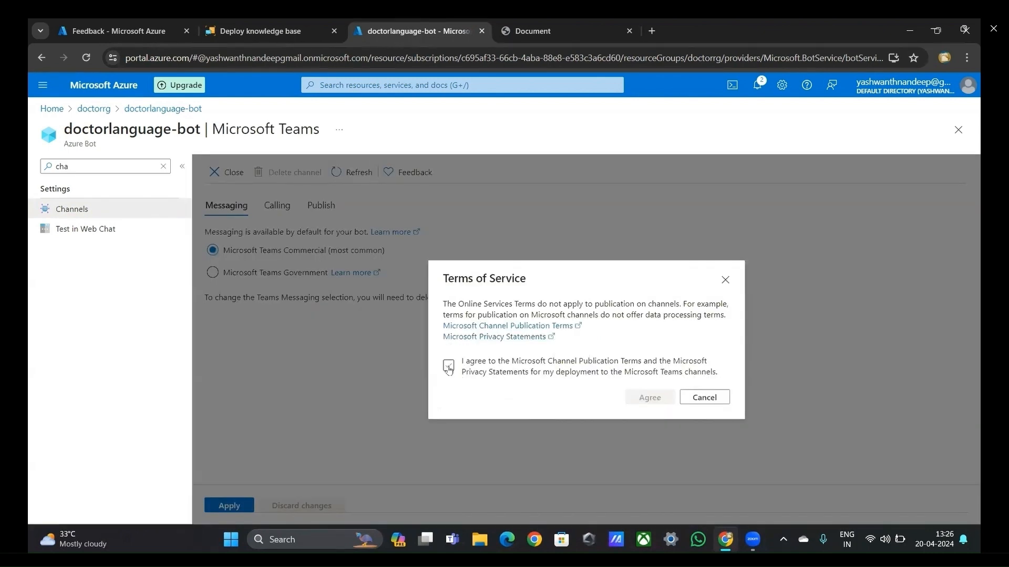
click(448, 367)
click(639, 398)
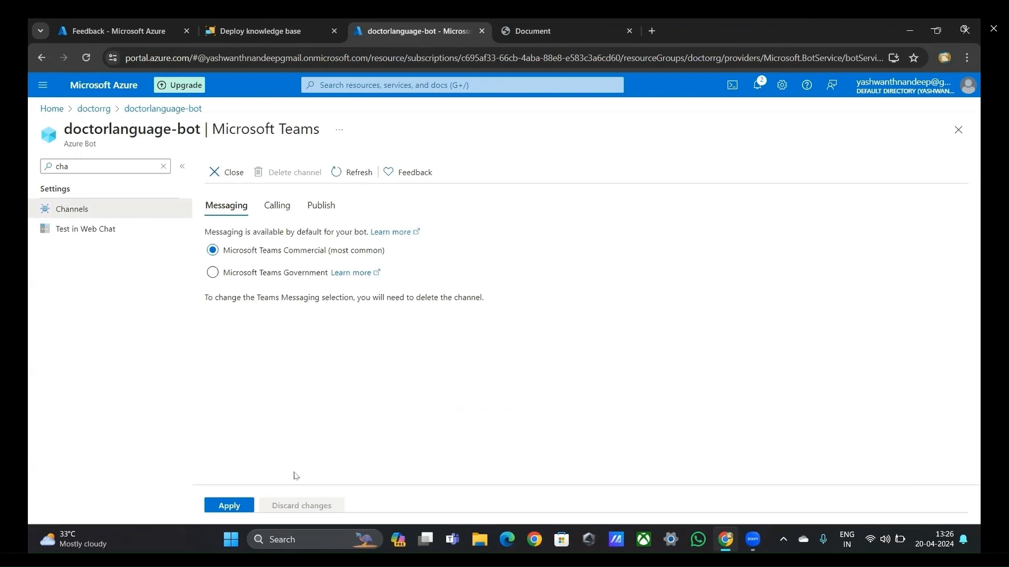
click(236, 506)
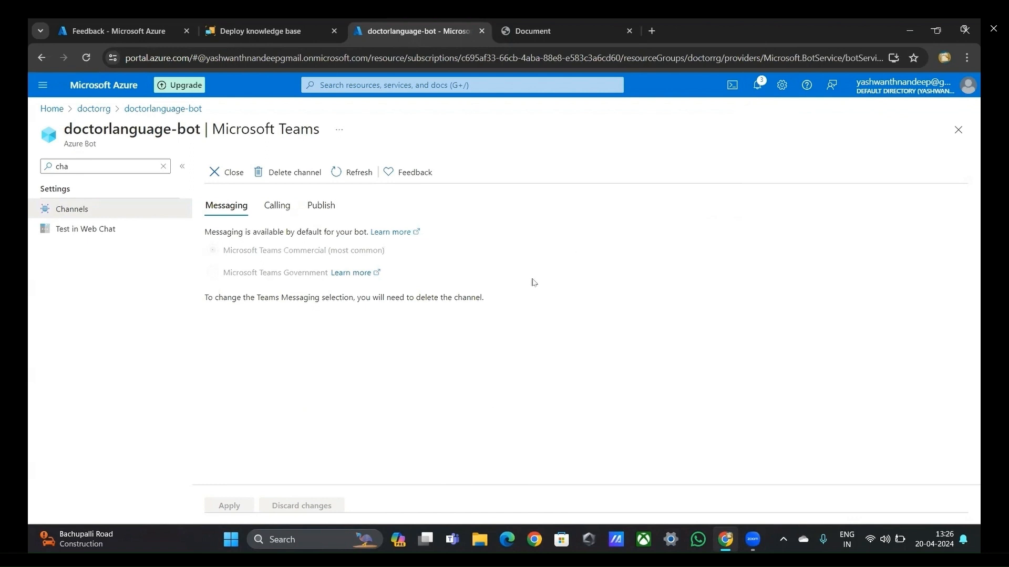
Step: Check the notifications for the Teams channel setup, then close the channel settings and return to the channel list
click(757, 96)
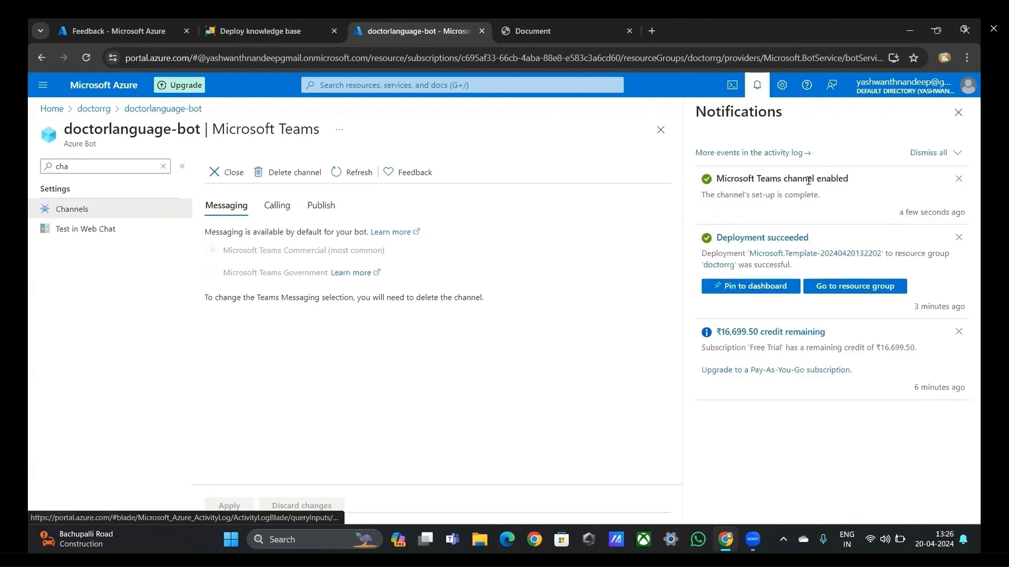
click(759, 99)
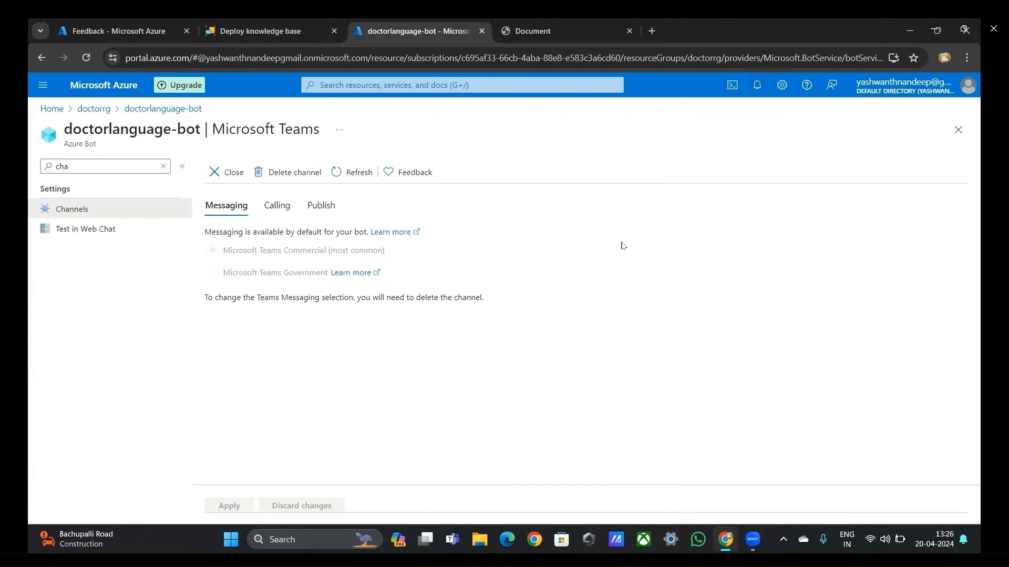
click(229, 173)
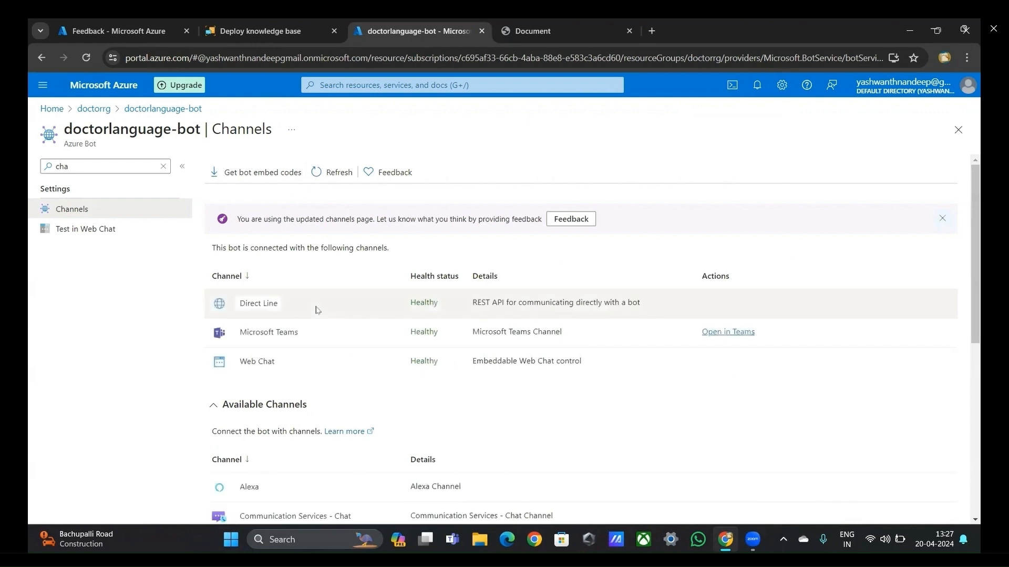
Step: Open the Default Site of the Web Chat channel and copy its embedded iframe code
click(264, 359)
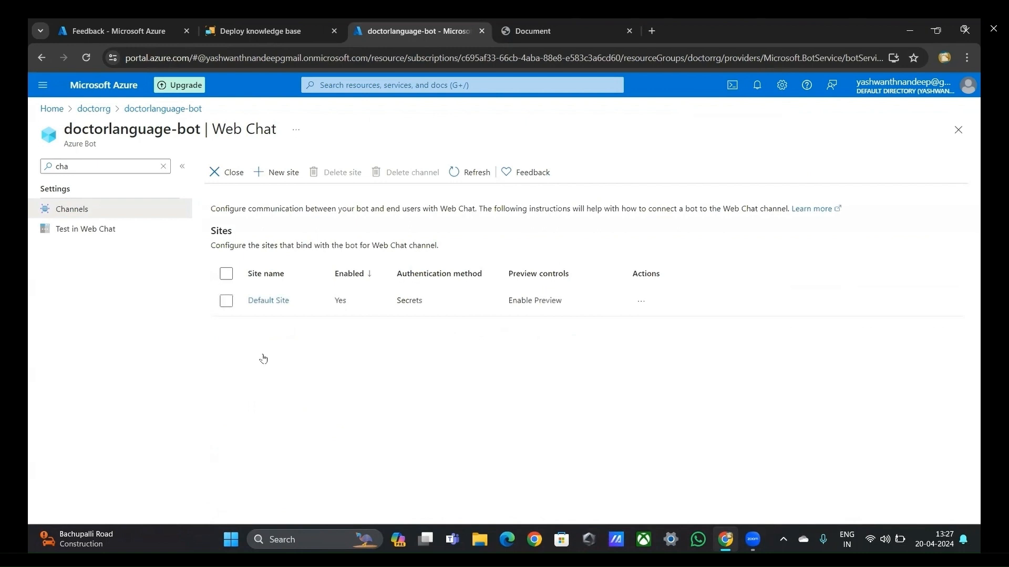
click(254, 302)
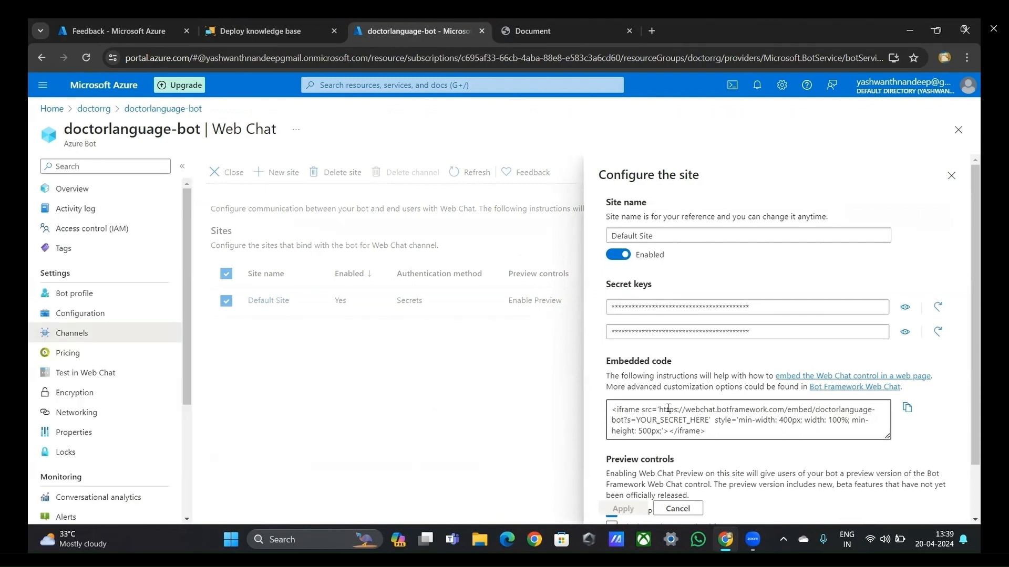
drag(612, 409, 749, 435)
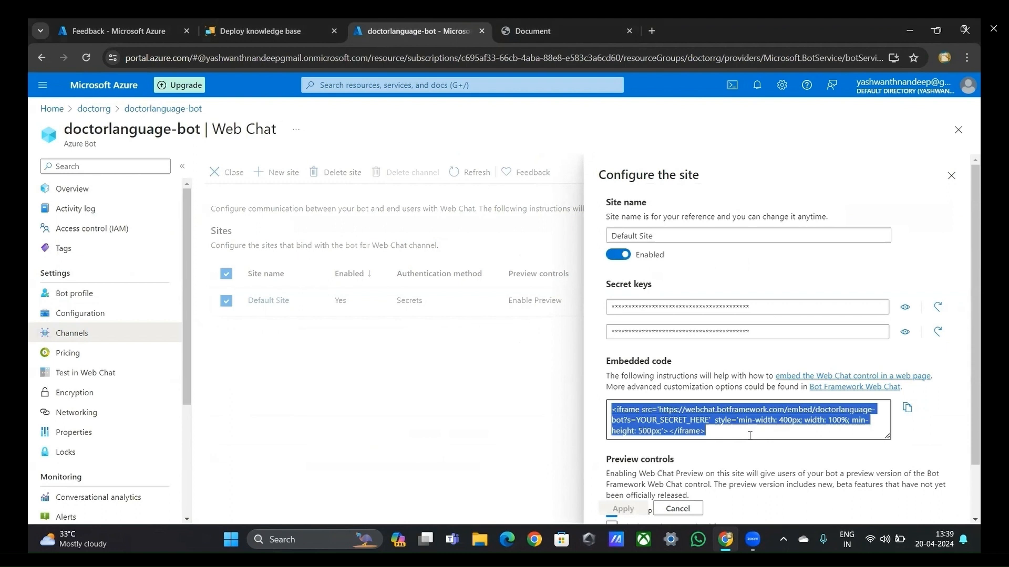
click(909, 408)
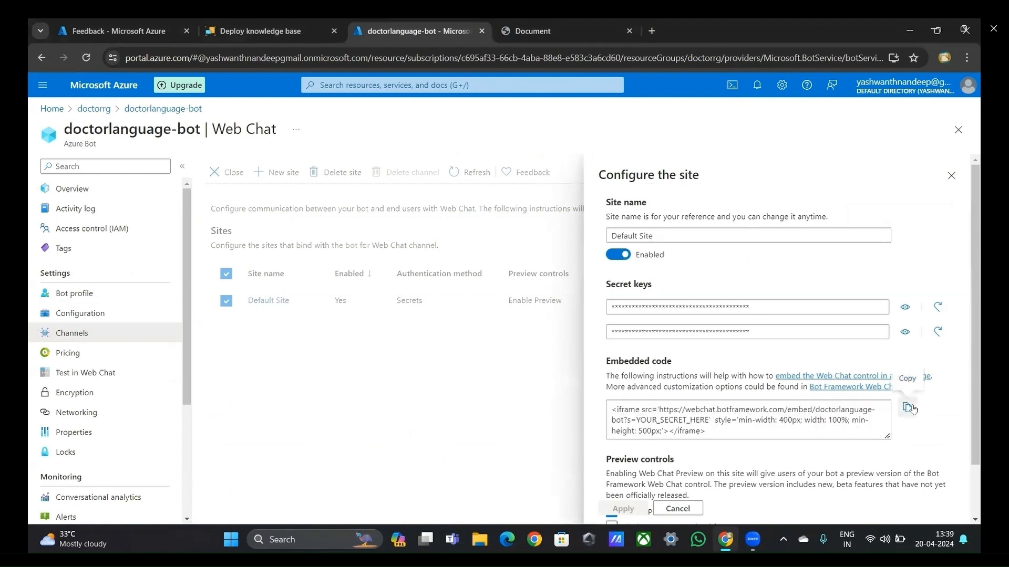
Step: Return to the portal home and open the doctorstac storage account from the doctorrg resource group
click(52, 109)
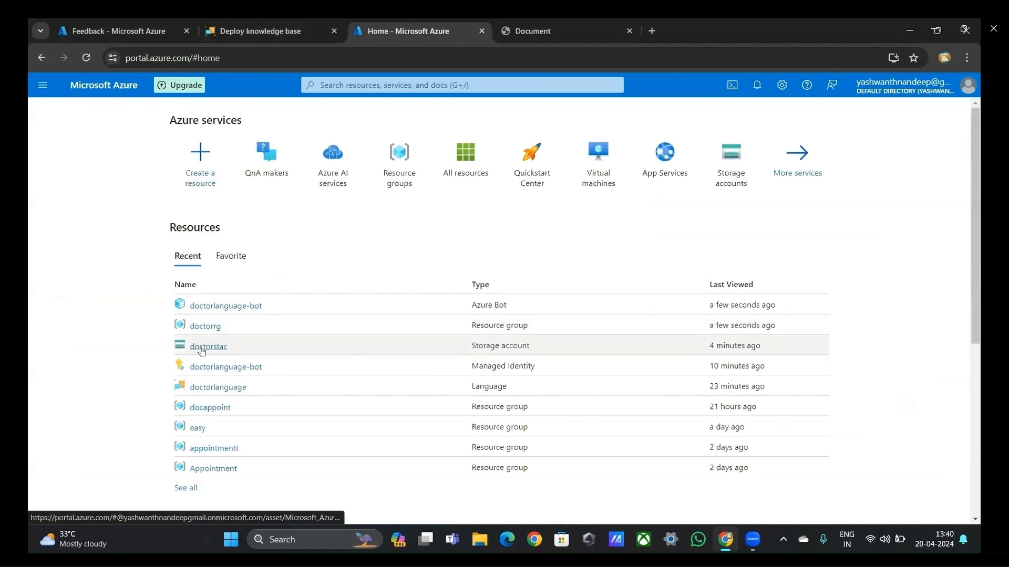
mouse_move(201, 351)
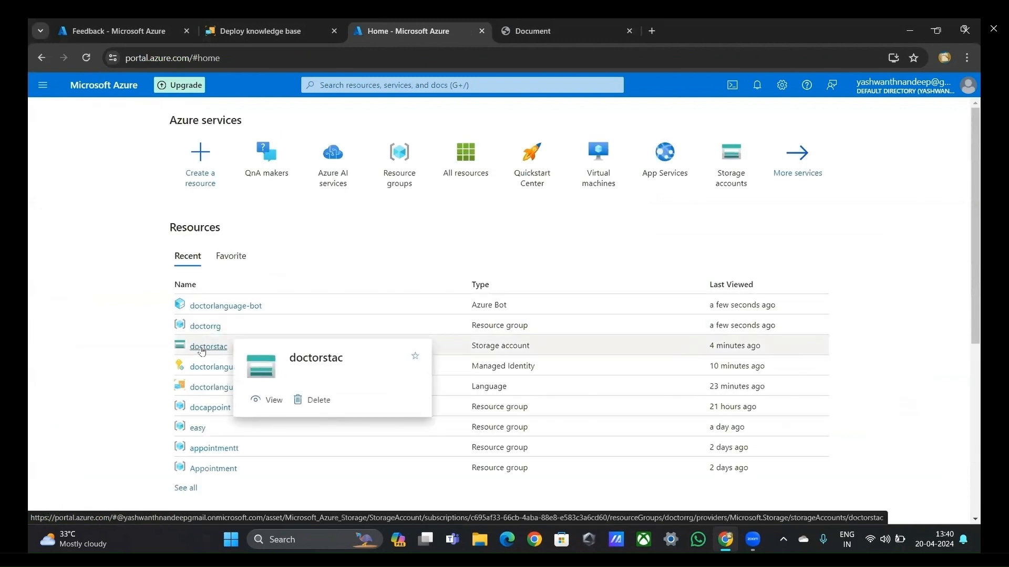
click(200, 326)
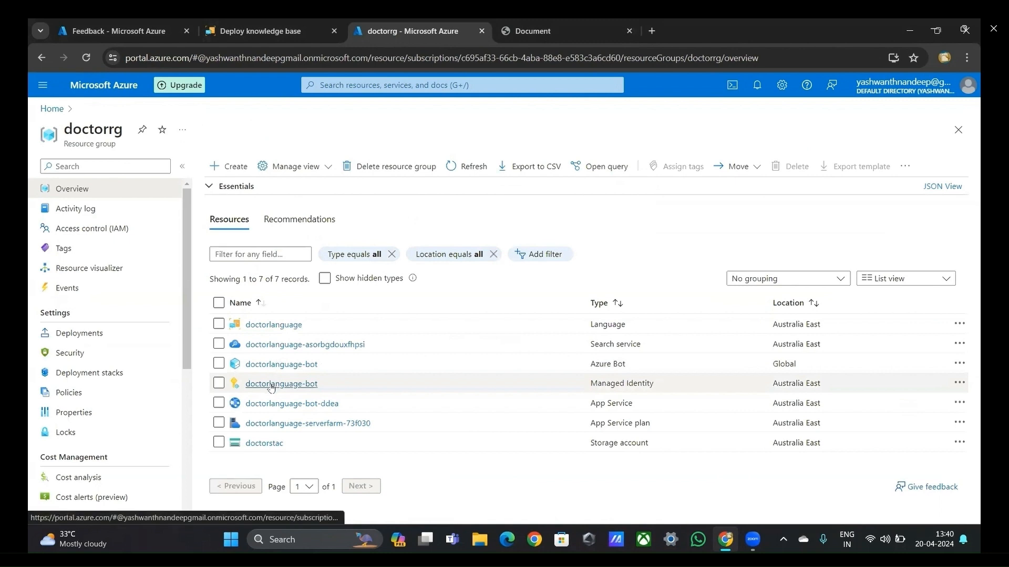
click(259, 443)
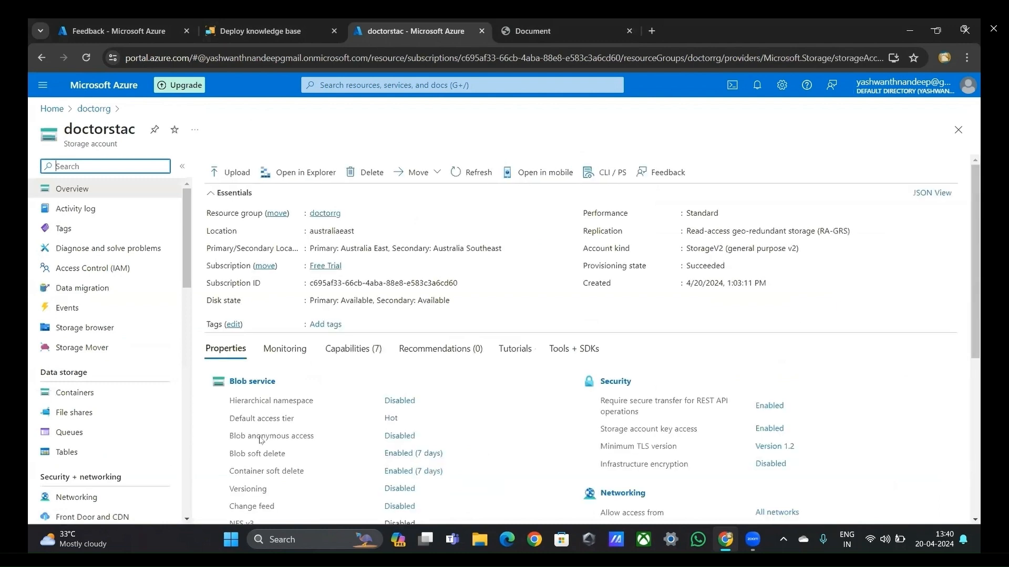
Step: Find the storage account's containers, enter the $web container and open the indexchat.html blob
text(cont)
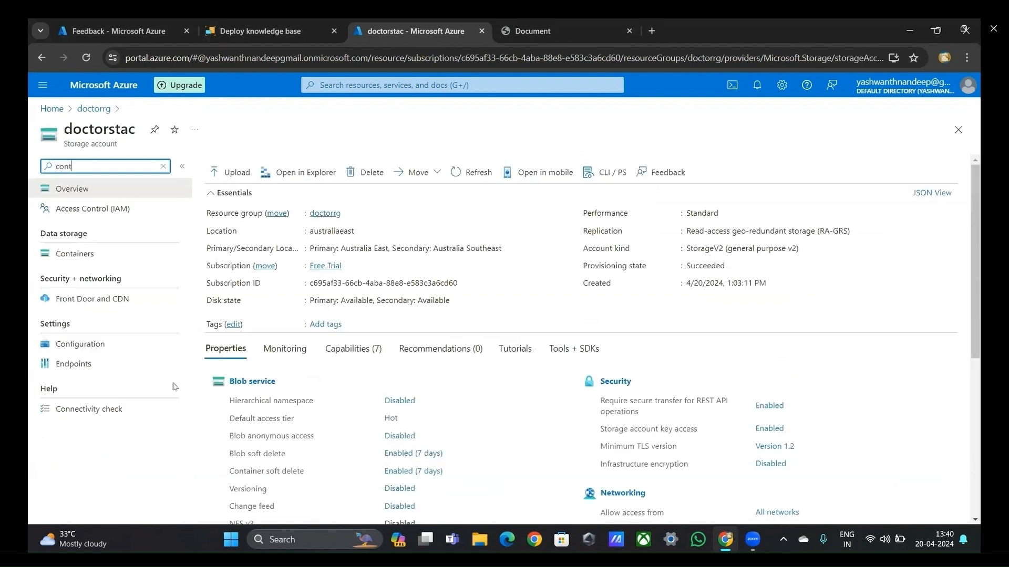
click(98, 259)
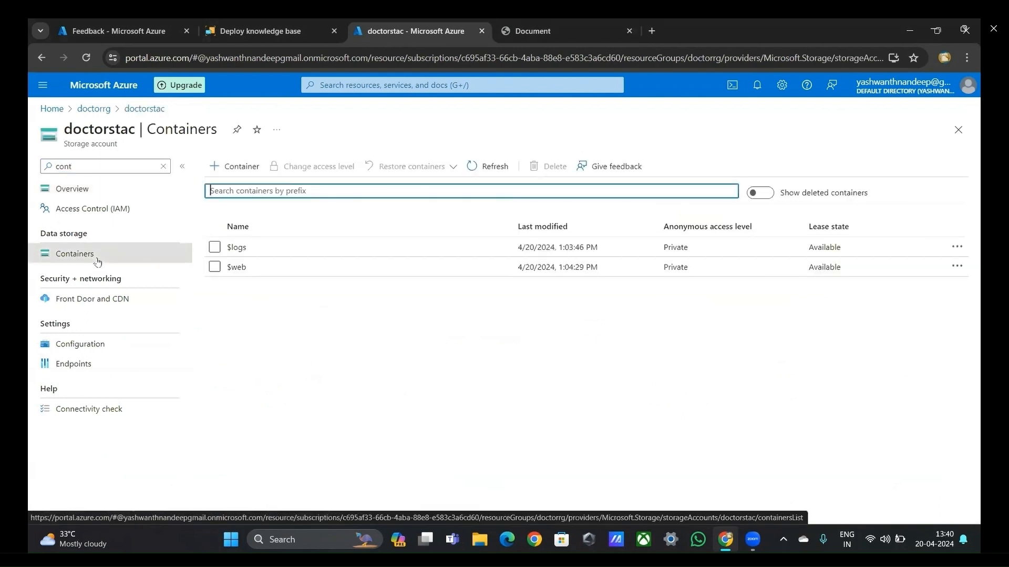
click(248, 273)
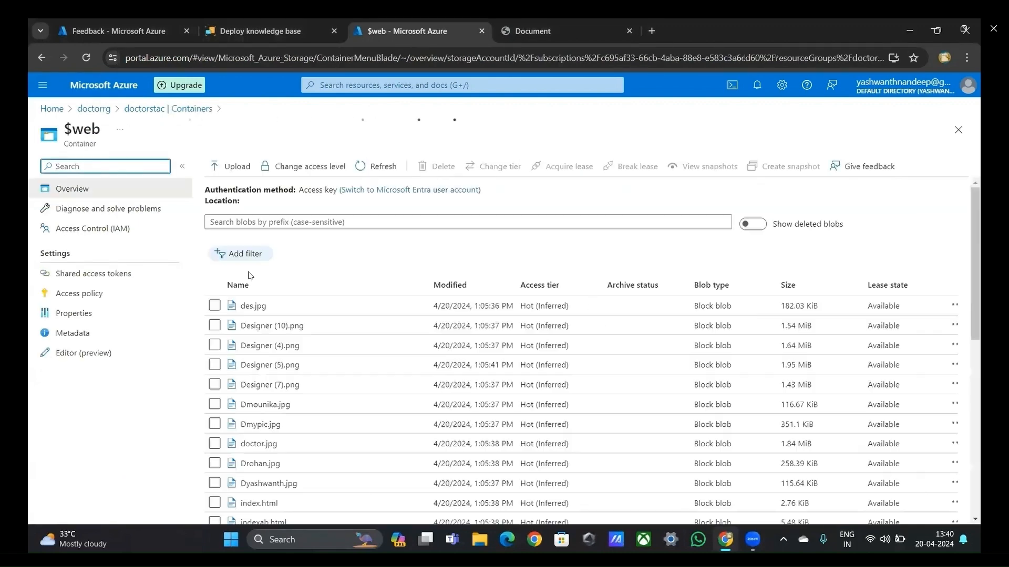
scroll(308, 387, down, 3)
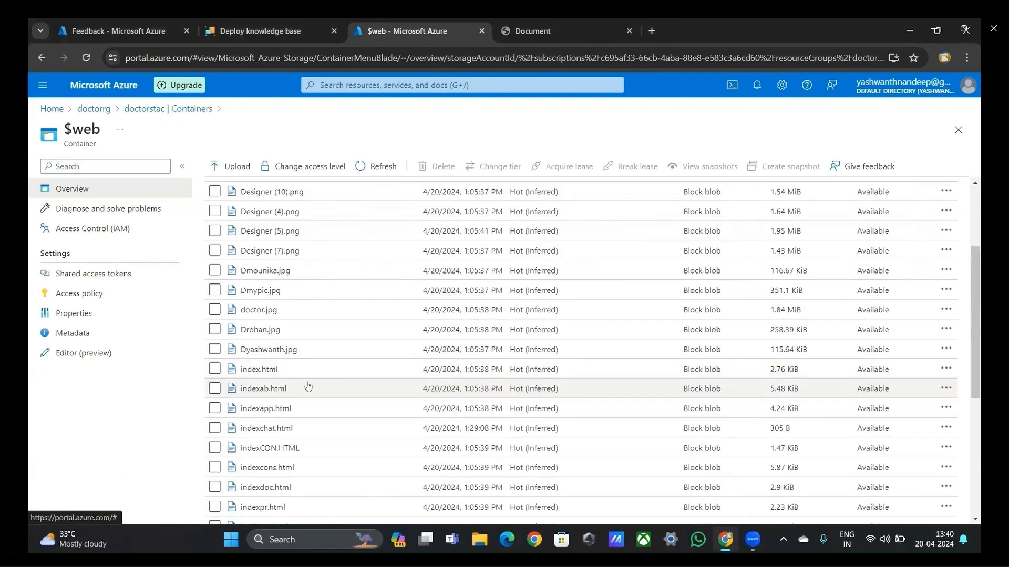
click(266, 429)
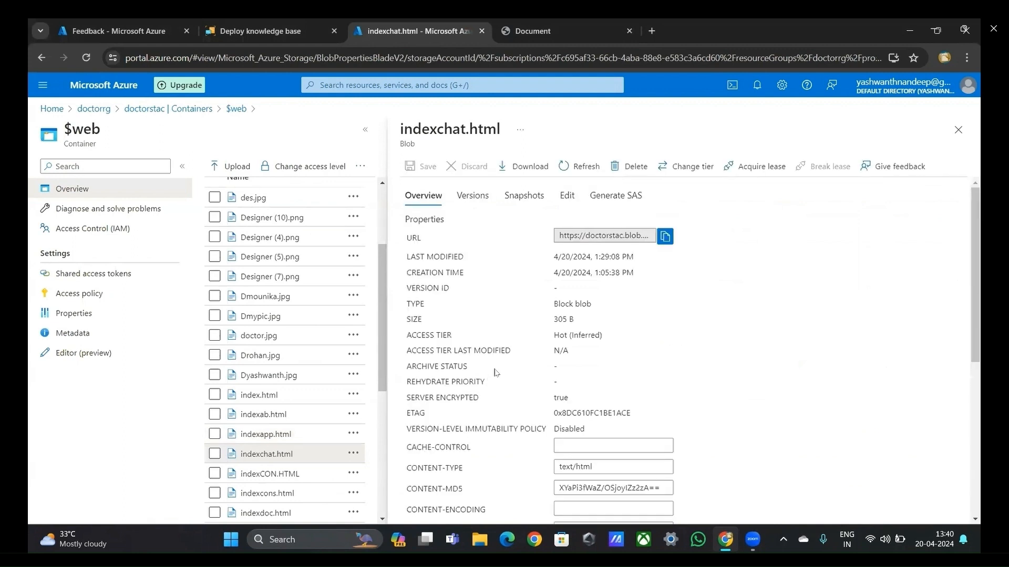
Step: Edit indexchat.html, replace the key line inside the section element with the copied web chat iframe code and save the blob
click(568, 196)
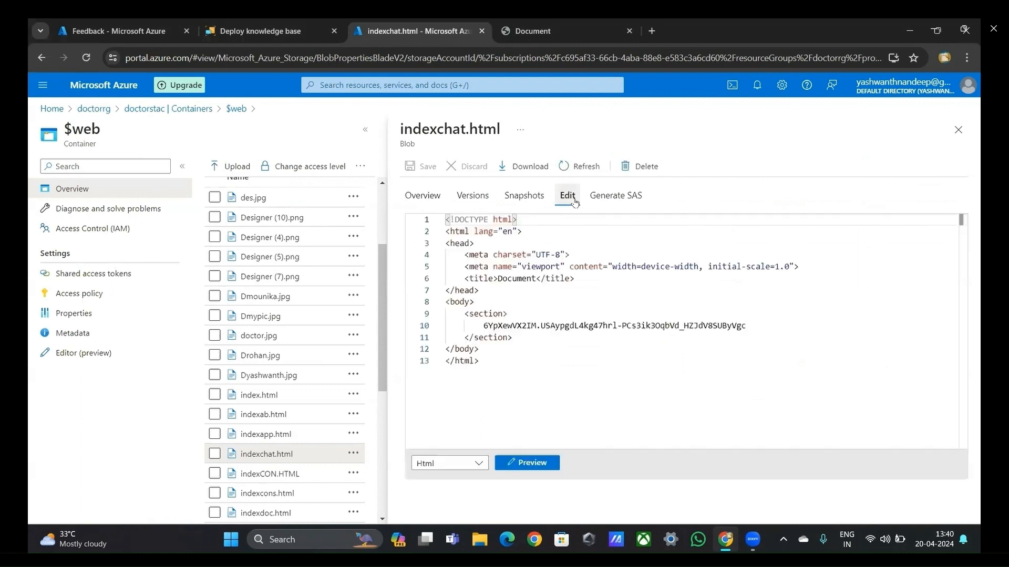
click(774, 323)
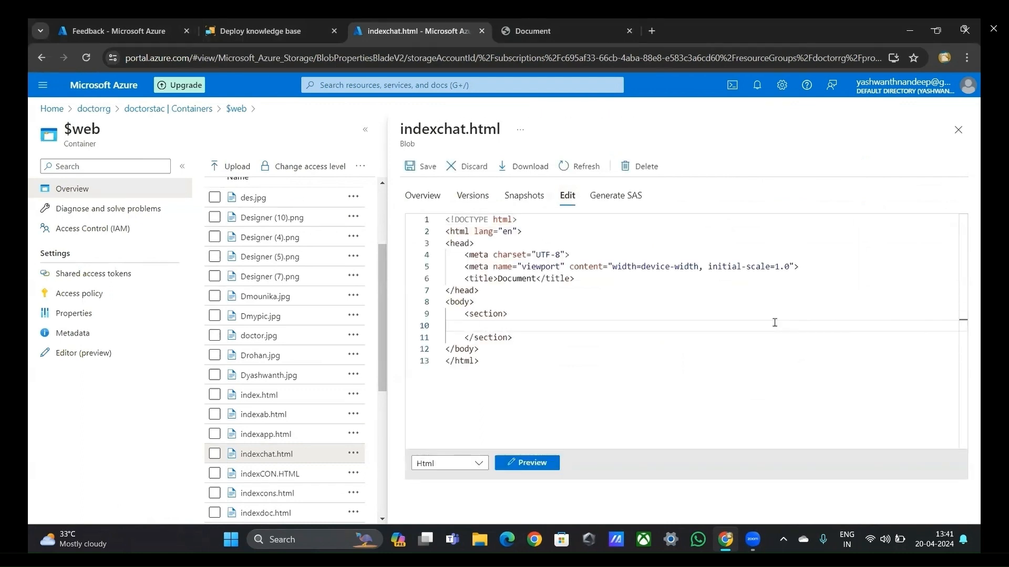
key(ctrl+v)
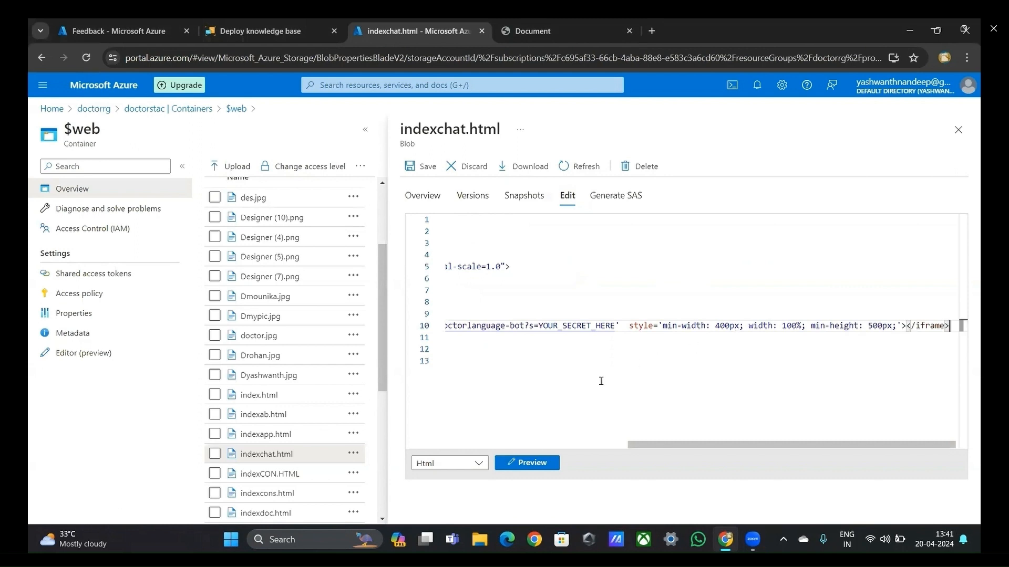
scroll(601, 382, left, 1)
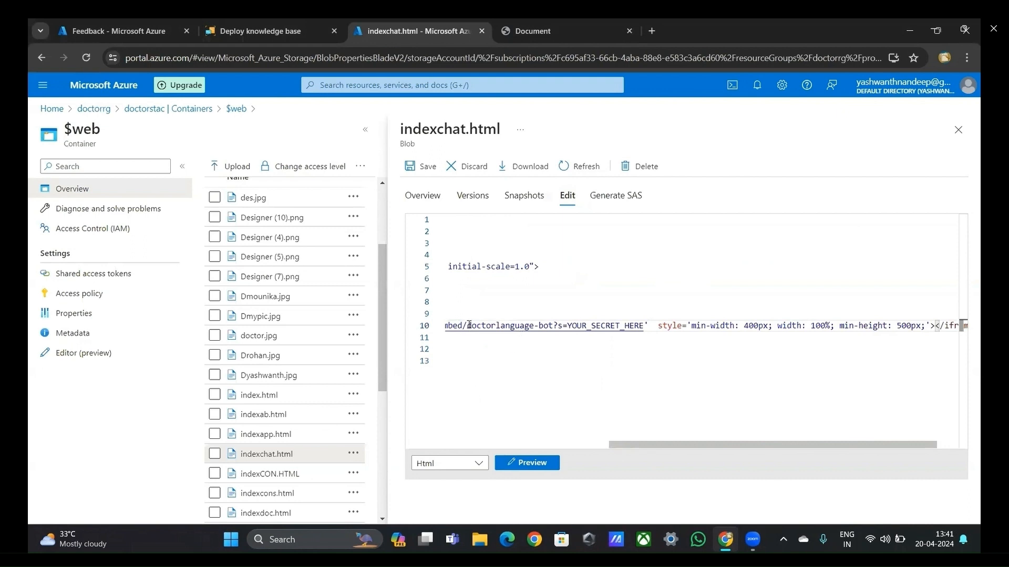
click(426, 167)
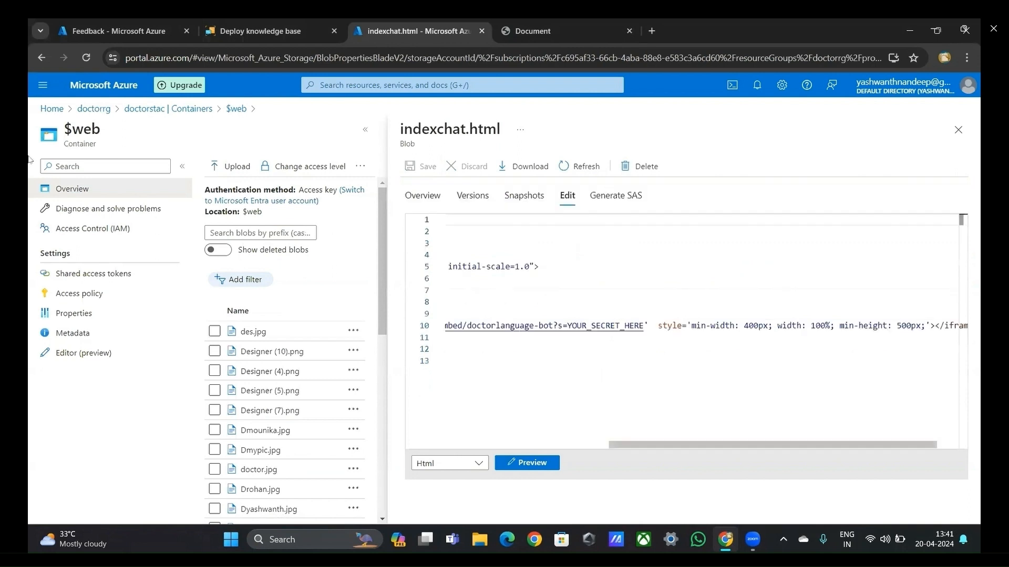
Step: Return to the portal home and open the Web Chat channel of the doctorlanguage-bot Azure Bot
click(52, 109)
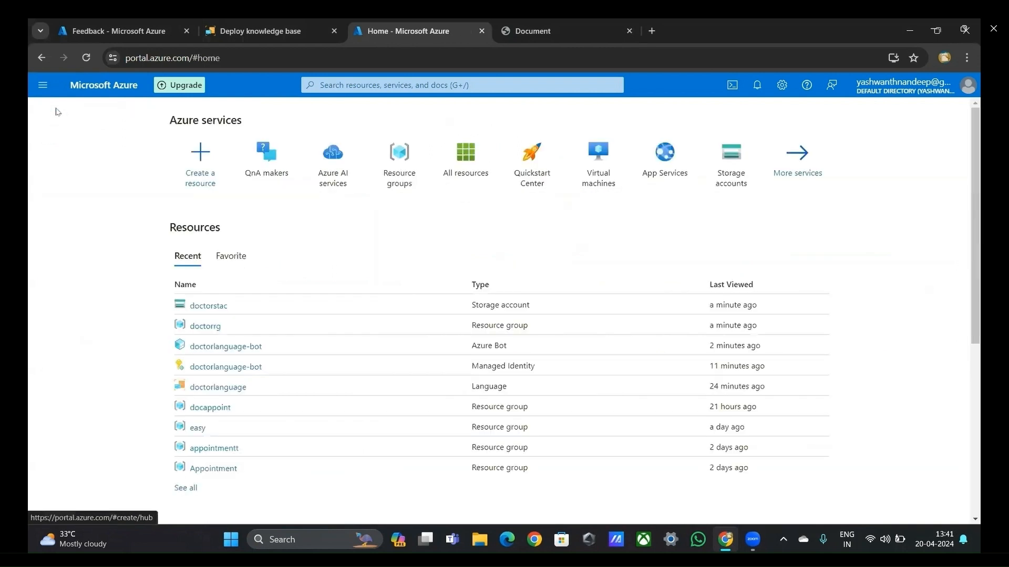
click(217, 348)
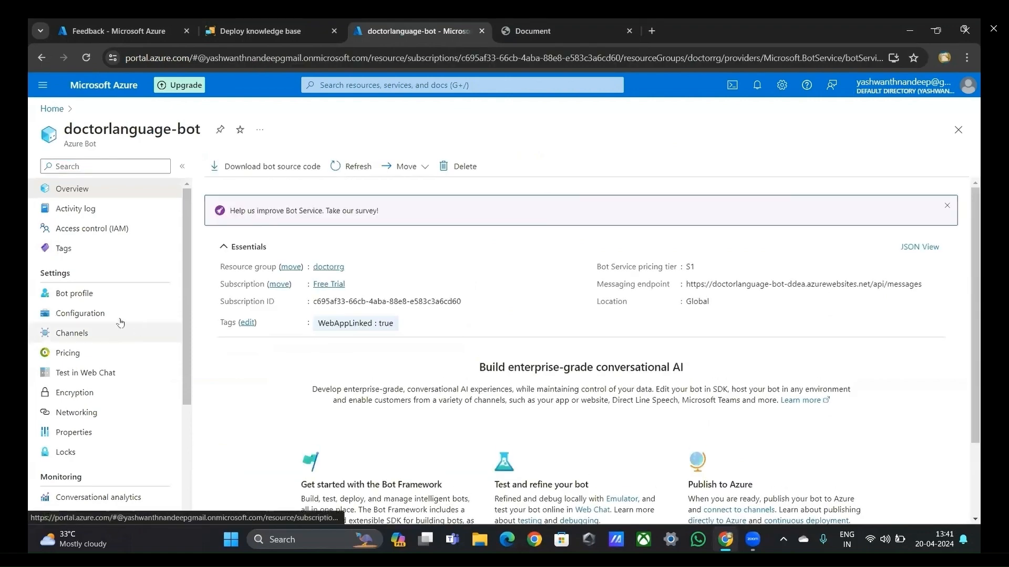
click(104, 329)
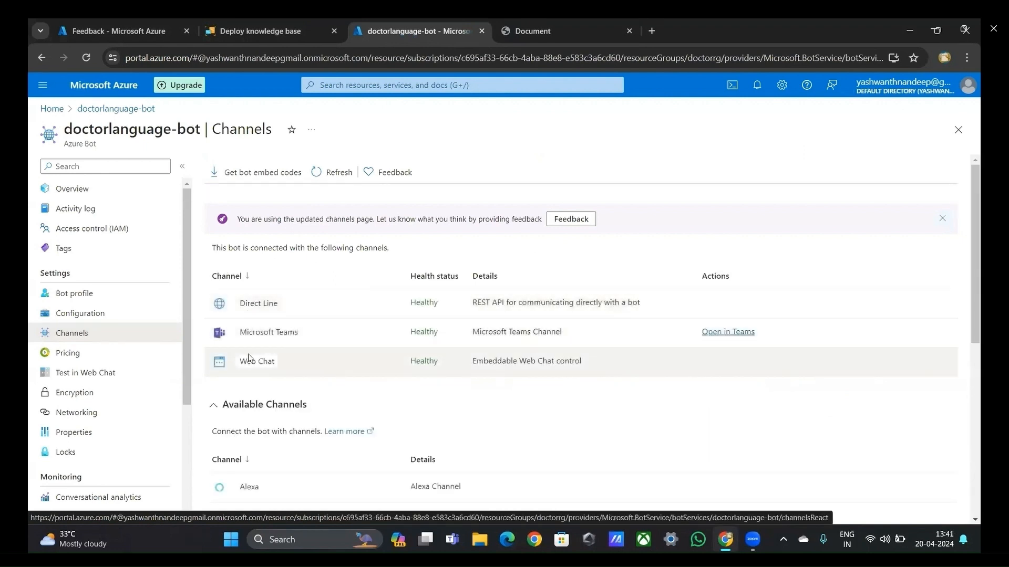
click(249, 361)
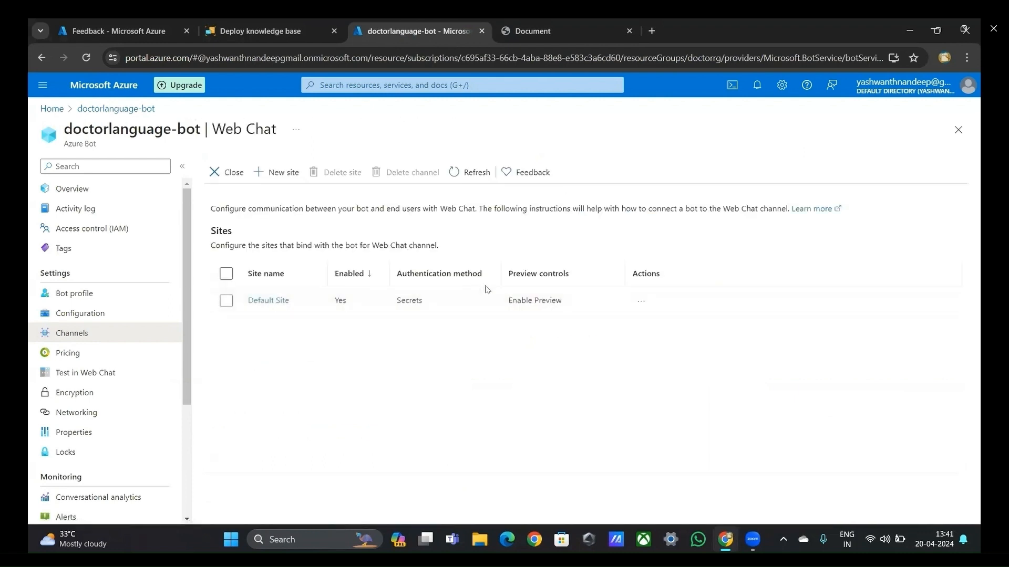
Step: Open the Default Site configuration, reveal its first secret key and copy it
click(273, 298)
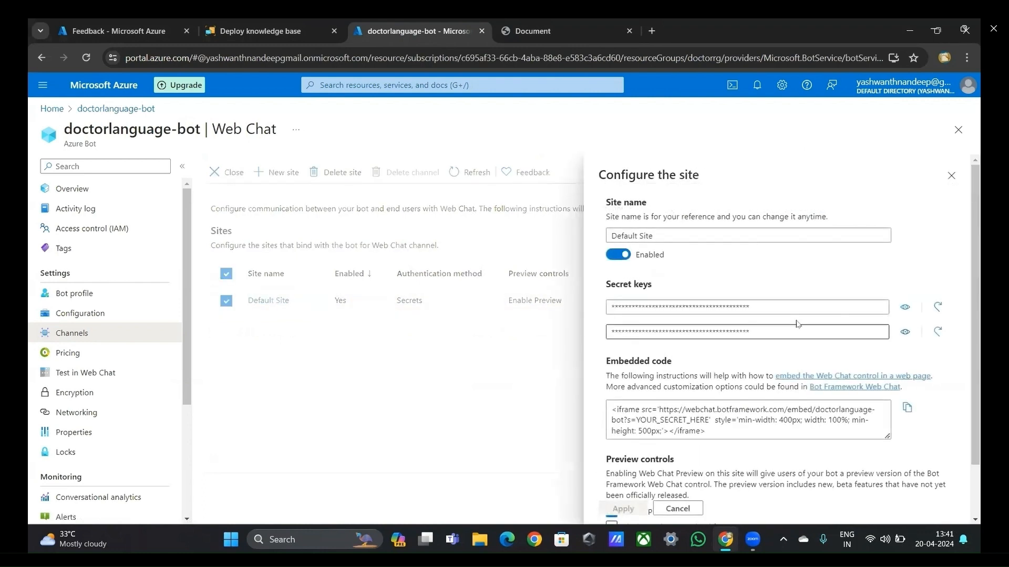
click(902, 309)
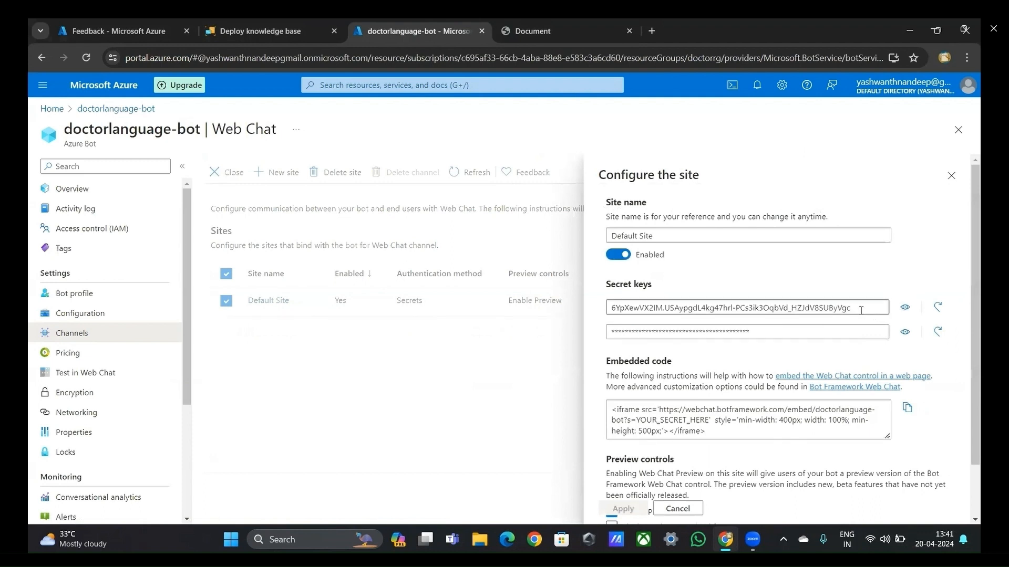
drag(861, 310, 557, 347)
key(ctrl+c)
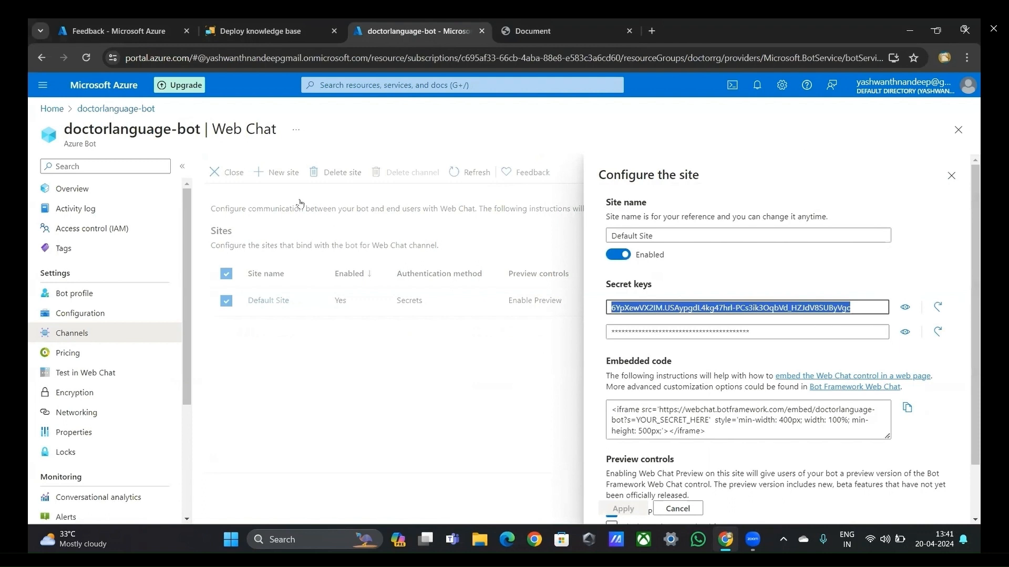
Step: Go back to the doctorstac storage account through the portal home and open indexchat.html in its $web container
click(52, 108)
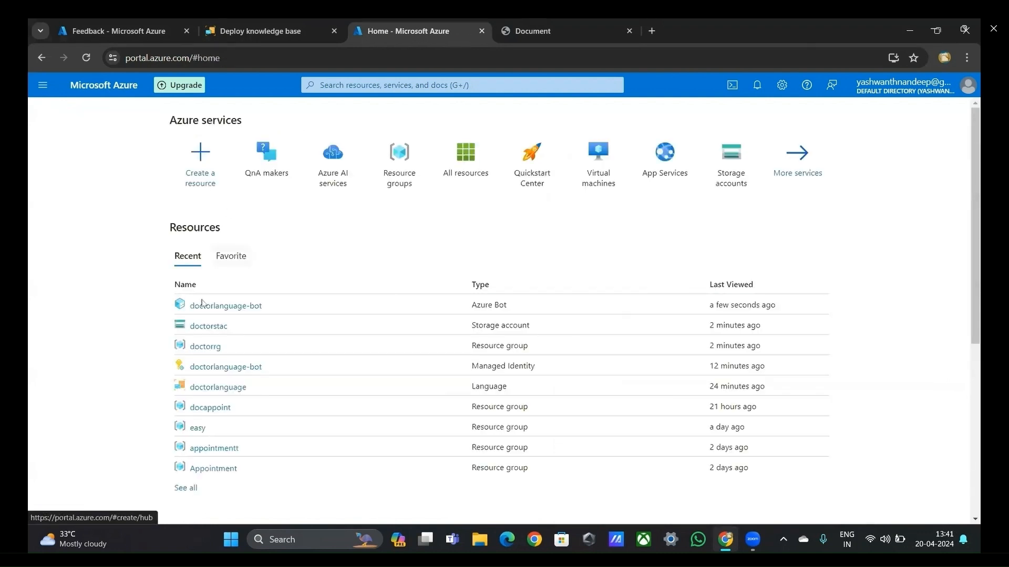
click(198, 326)
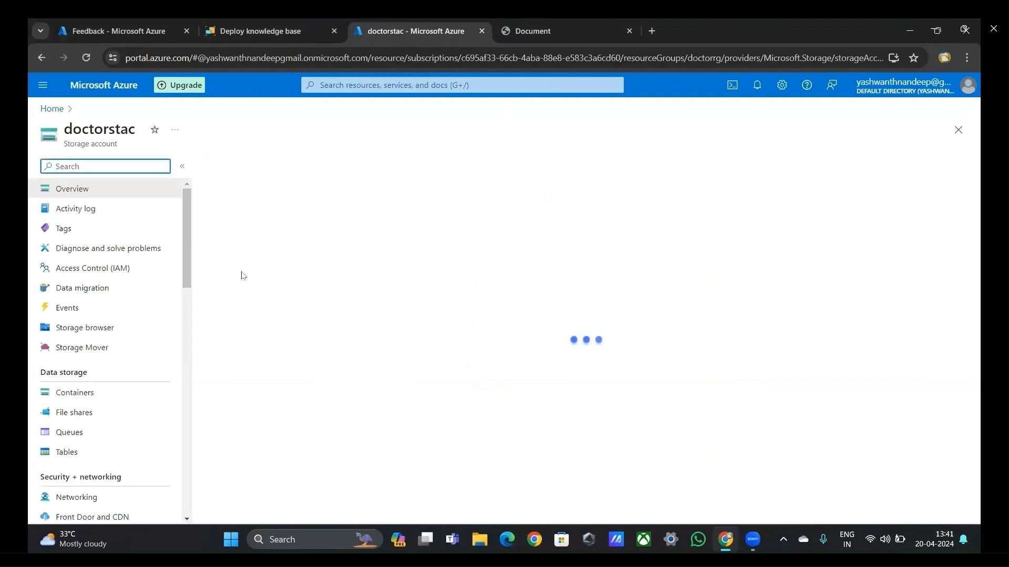
click(132, 393)
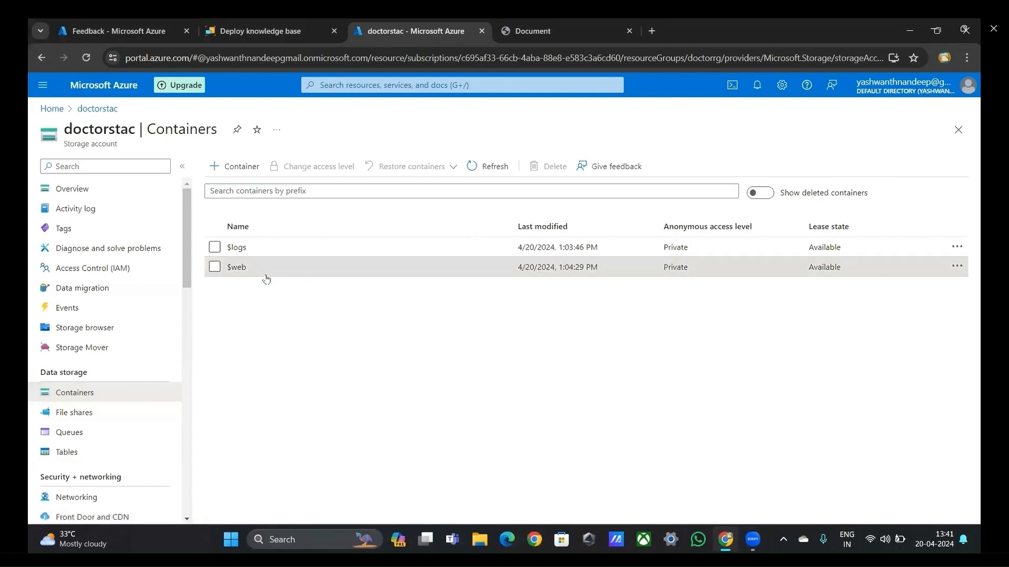
click(266, 275)
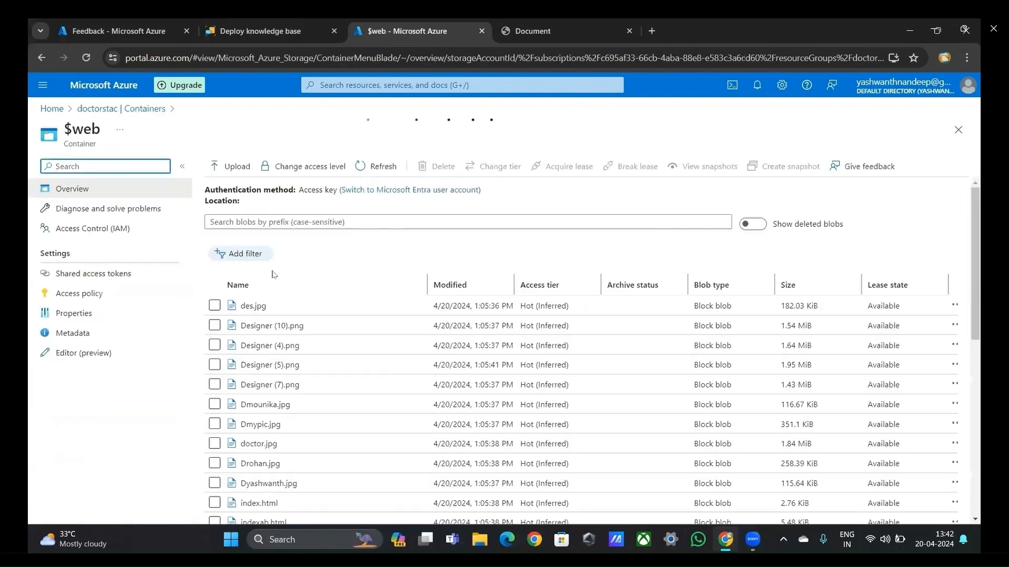
scroll(271, 409, down, 5)
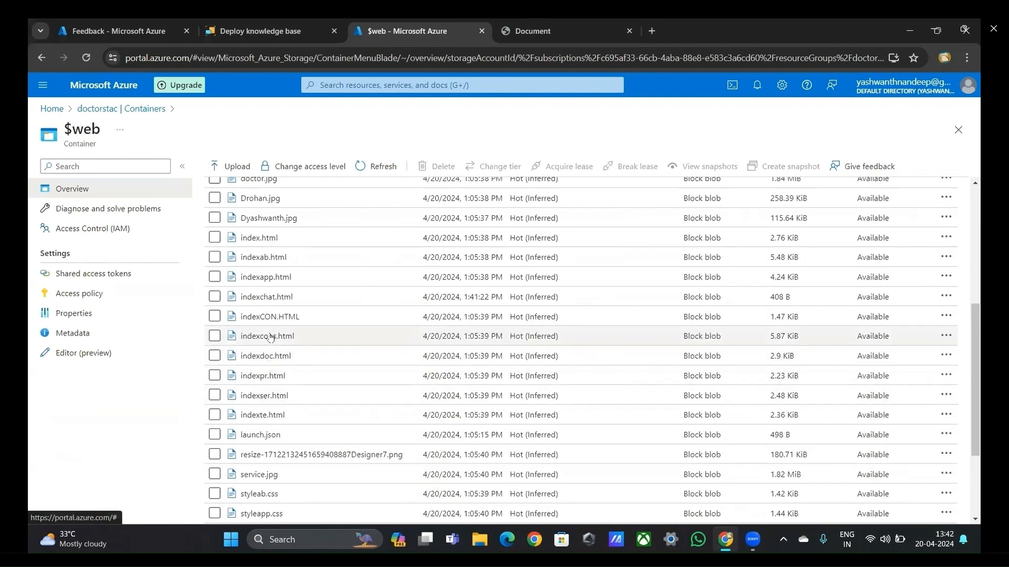
click(266, 297)
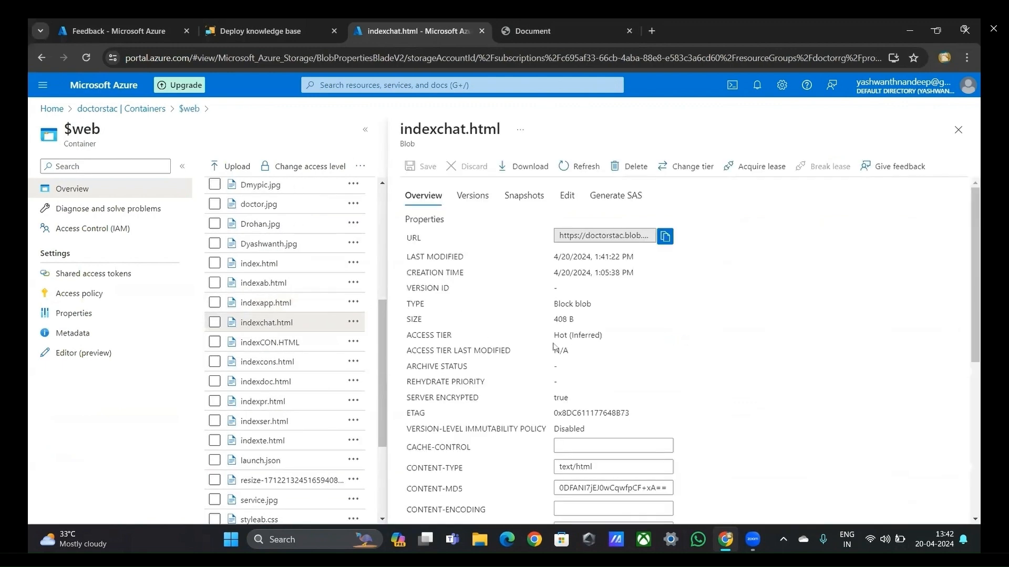
Step: Replace YOUR_SECRET_HERE in the iframe address of indexchat.html with the copied secret key, save the blob and close it
click(567, 194)
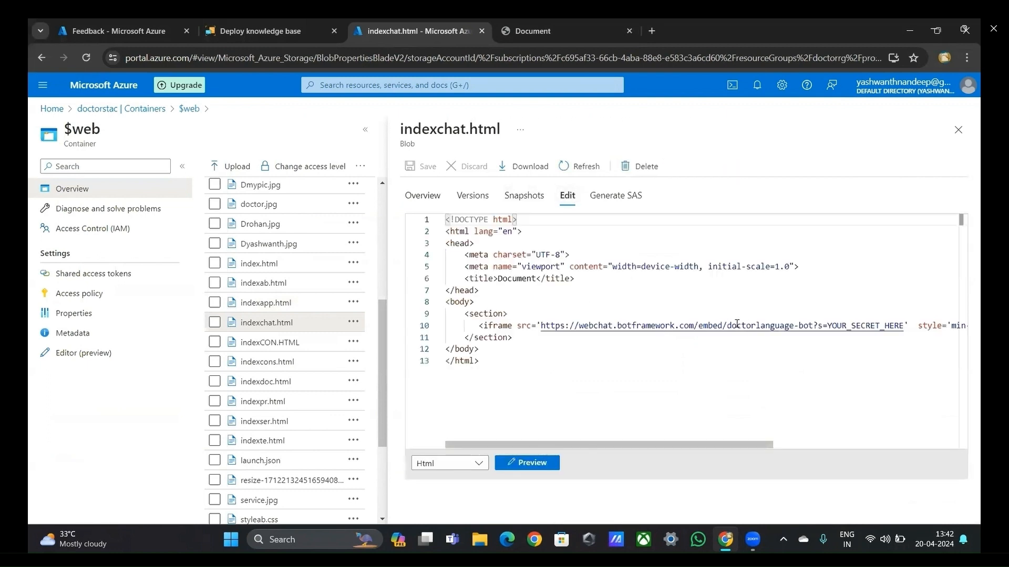
click(828, 326)
drag(828, 325, 903, 327)
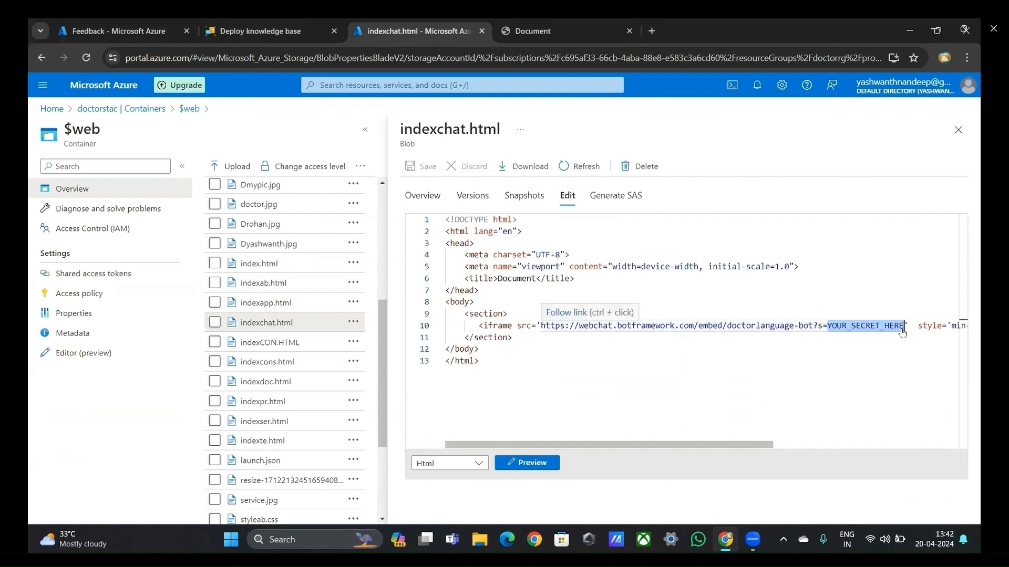
key(ctrl+v)
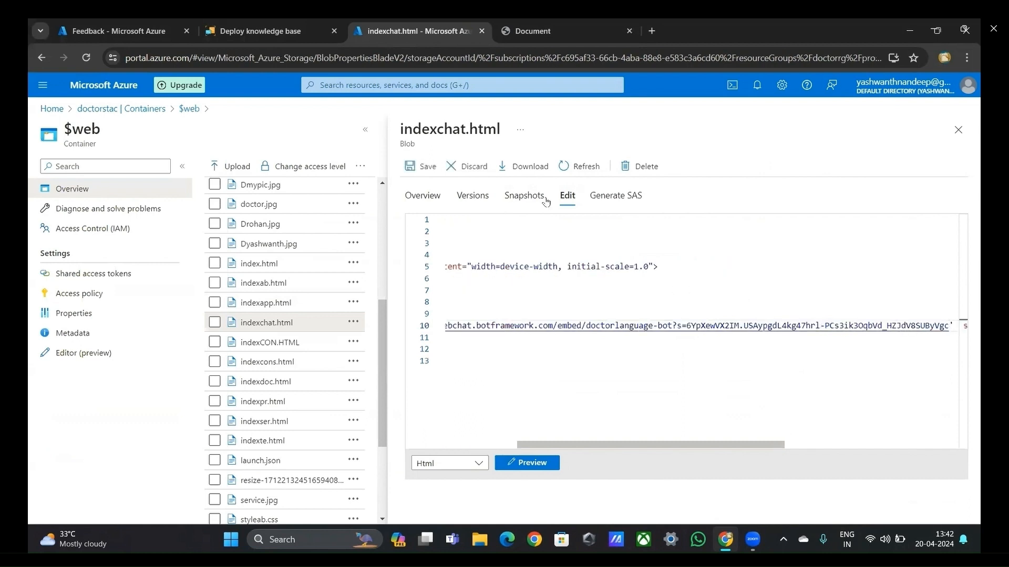
click(428, 165)
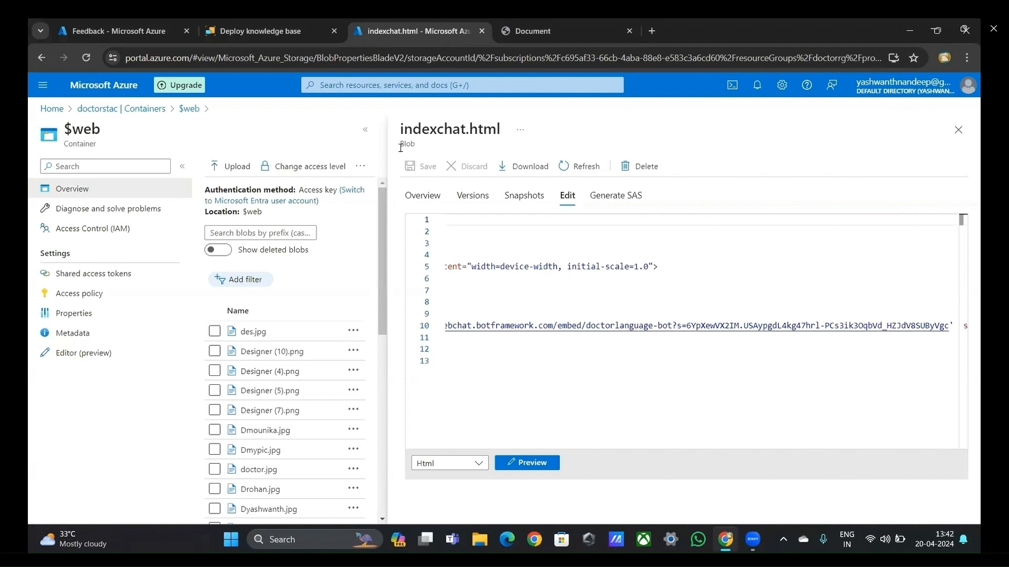
click(958, 130)
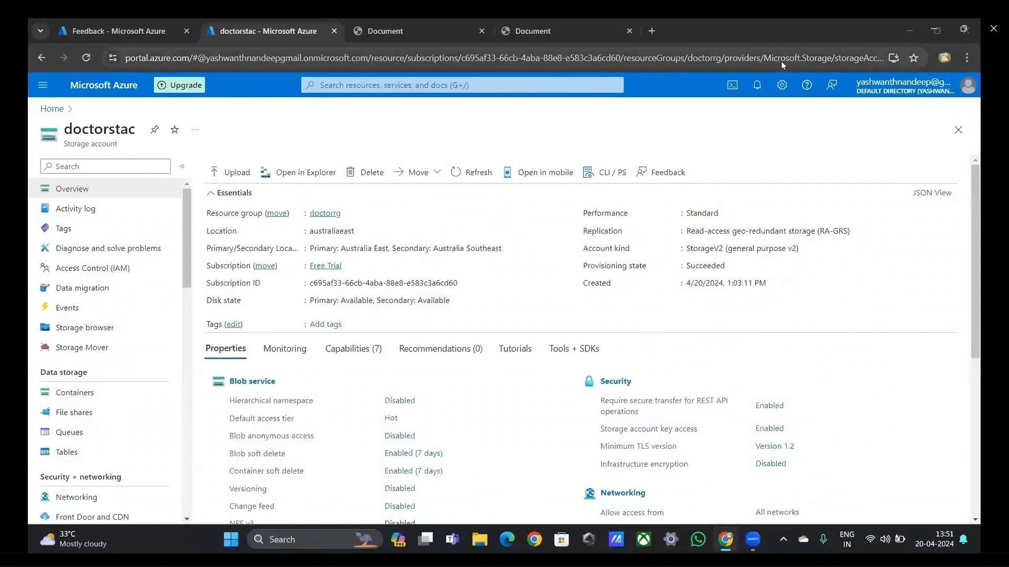
Step: Search the doctorstac storage account's settings for "data" and open Data protection
click(135, 169)
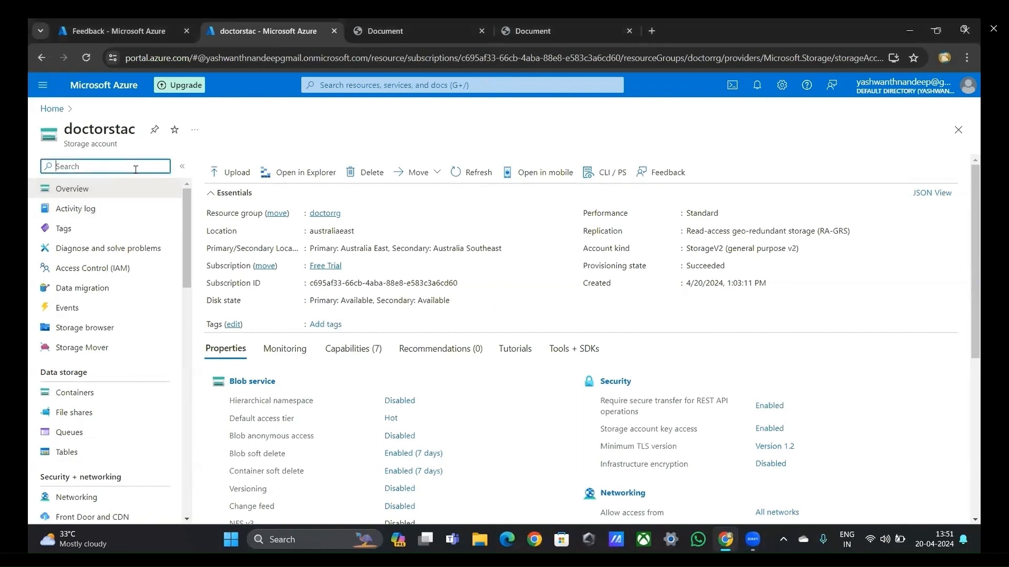
text(data)
key(BackSpace)
text(ta)
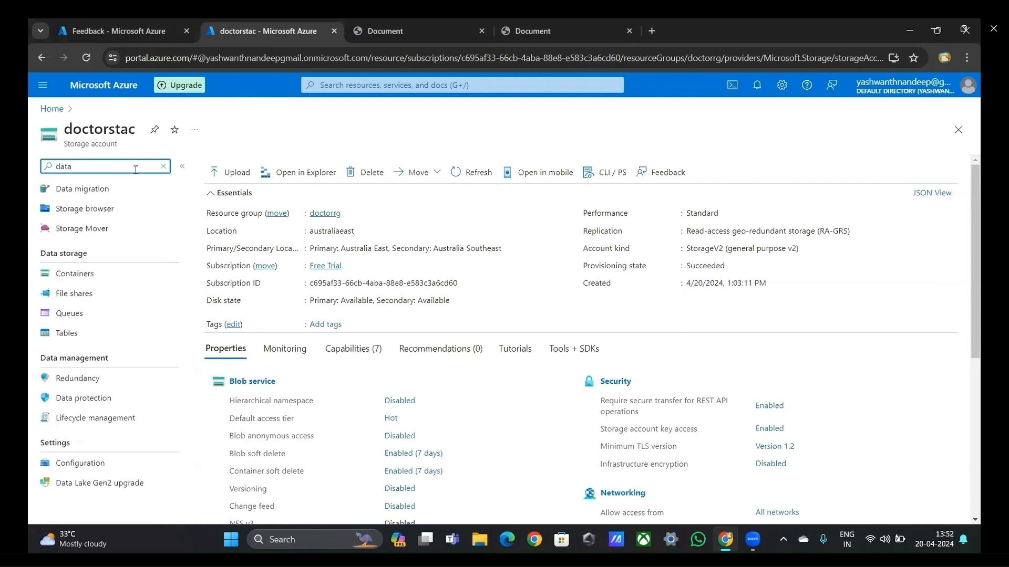
click(82, 401)
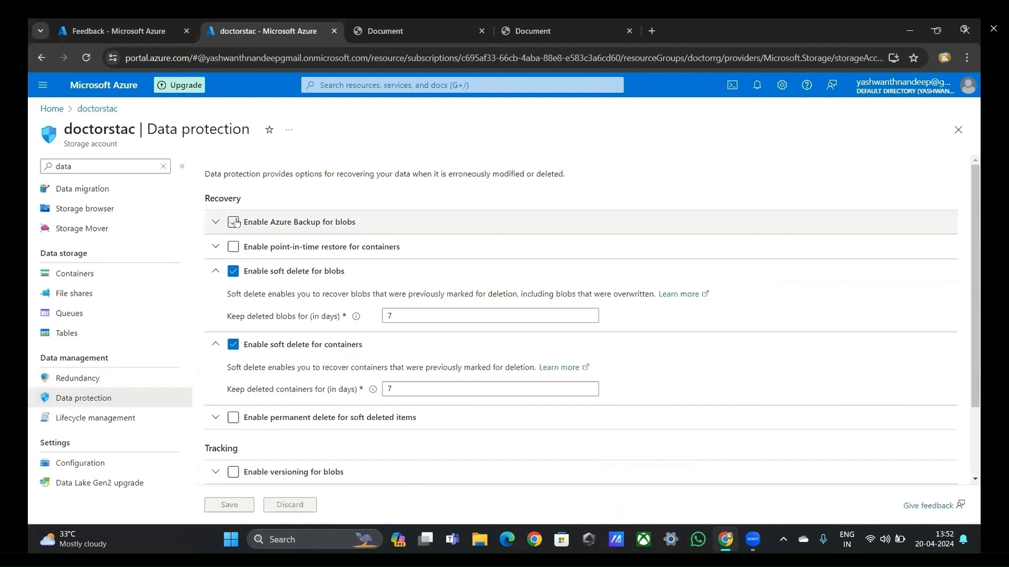
Step: Enable Azure Backup for blobs and create a new backup vault named doctorvault in the doctorrg resource group
click(233, 222)
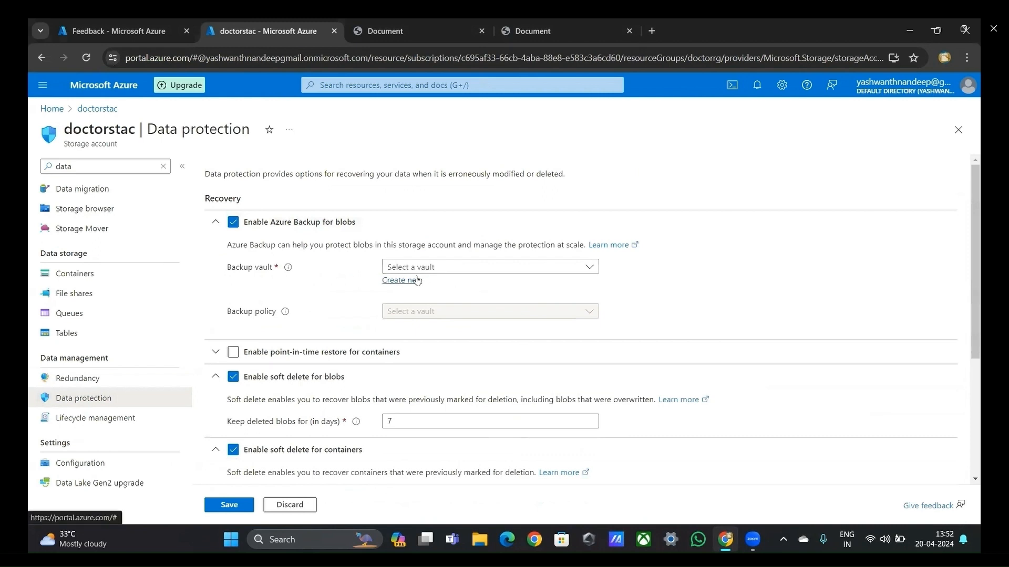
click(416, 280)
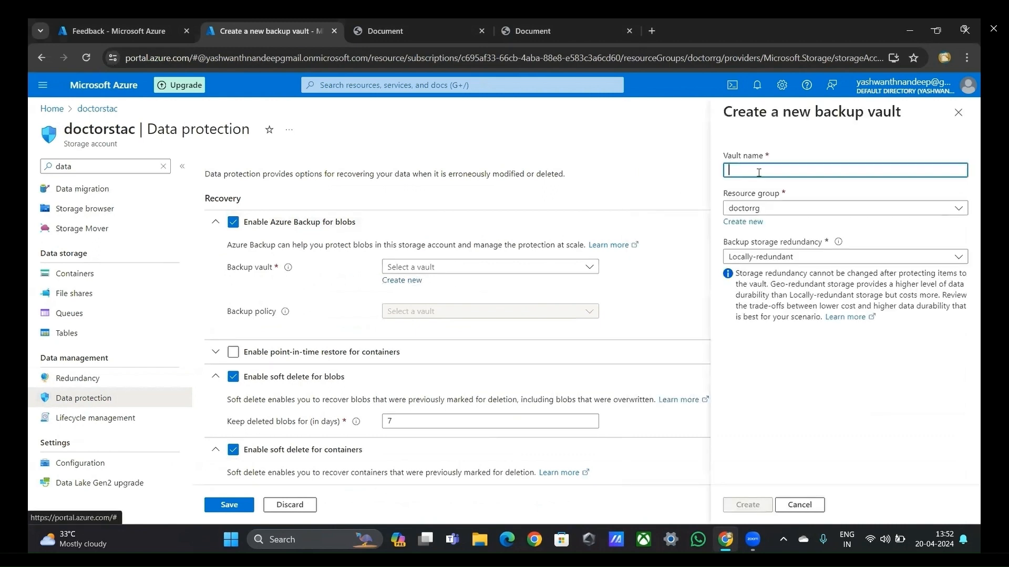
text(do)
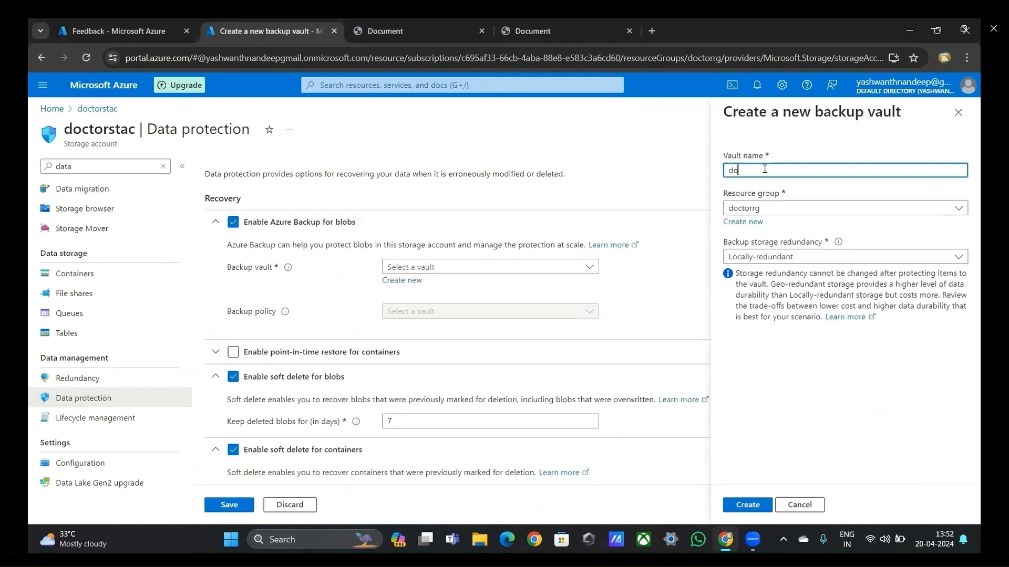
text(ctorvault)
click(742, 501)
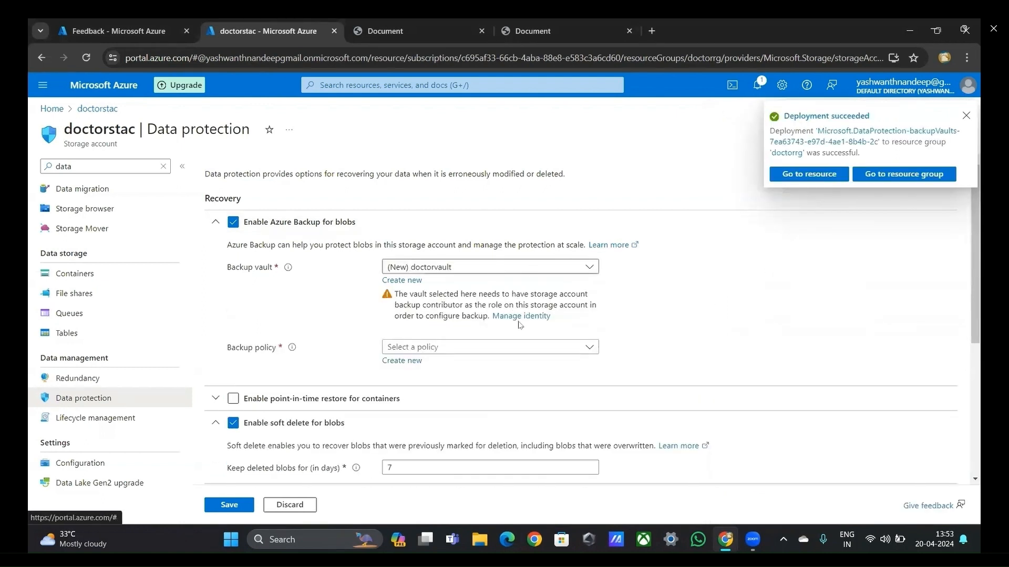
Step: Open the doctorvault identity's Azure role assignments and add the Owner role at resource group scope for doctorrg in the Free Trial subscription
click(520, 317)
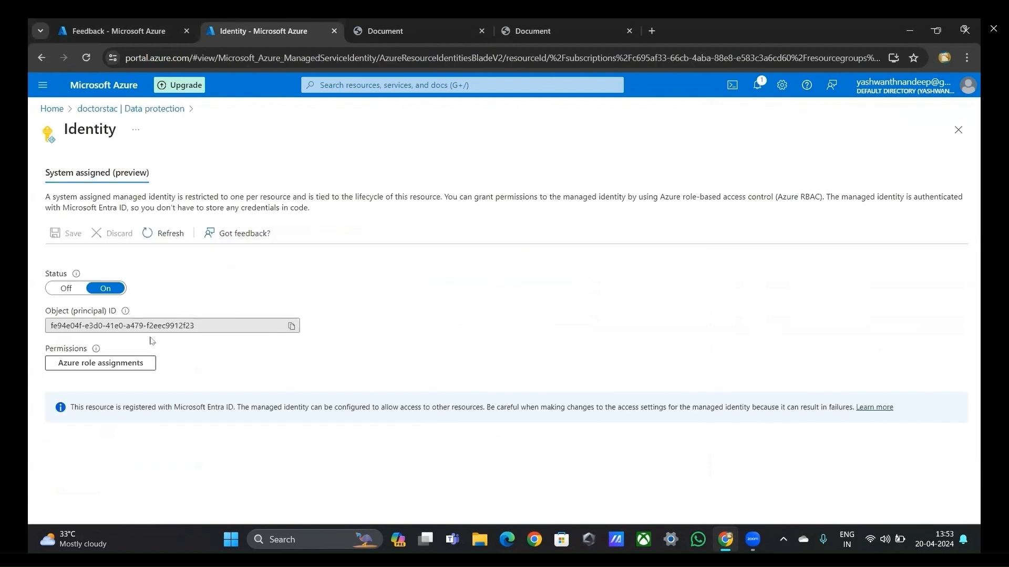
click(138, 361)
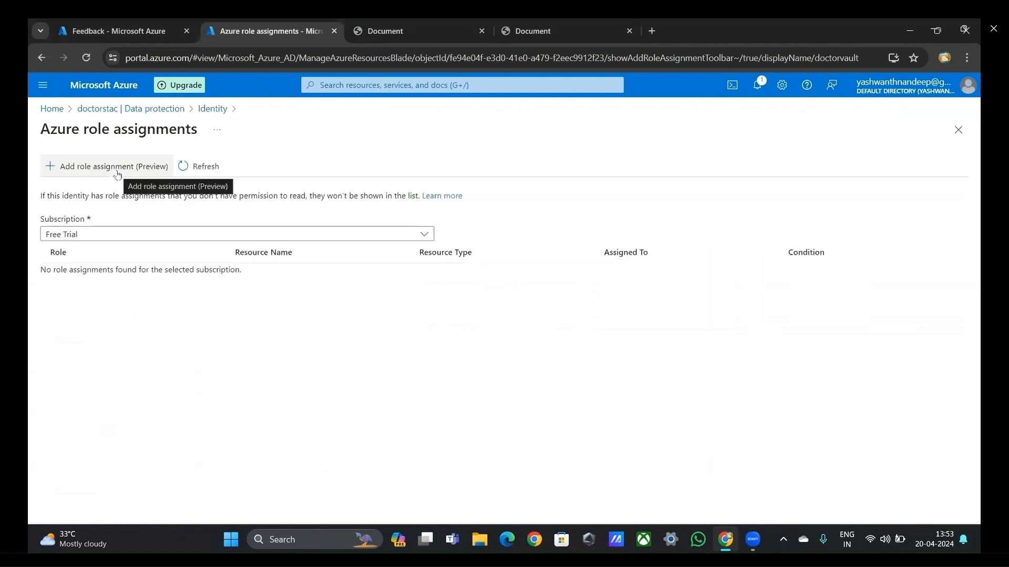
click(117, 174)
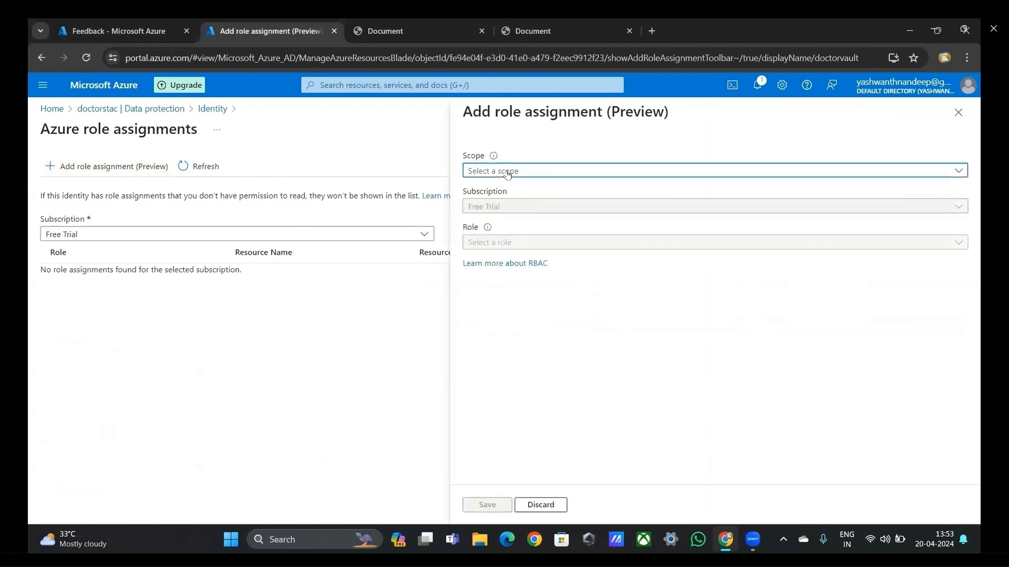
click(508, 175)
click(605, 233)
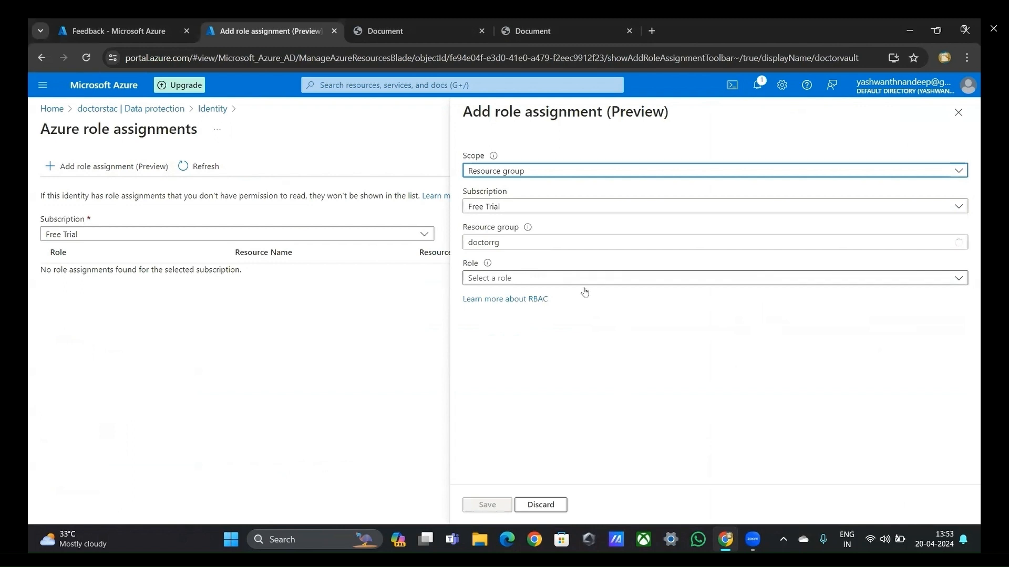
click(656, 283)
click(656, 282)
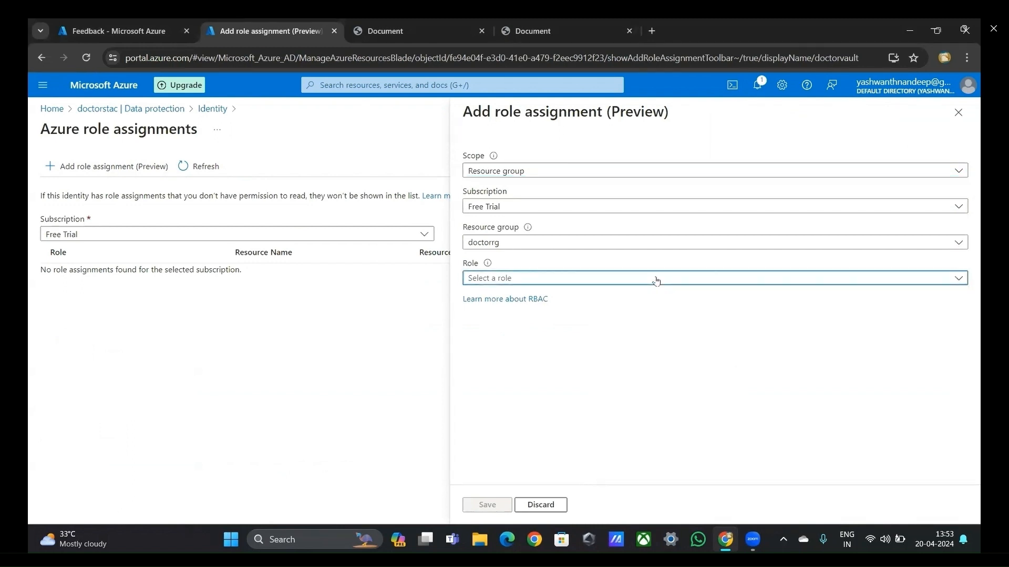
click(656, 281)
click(646, 321)
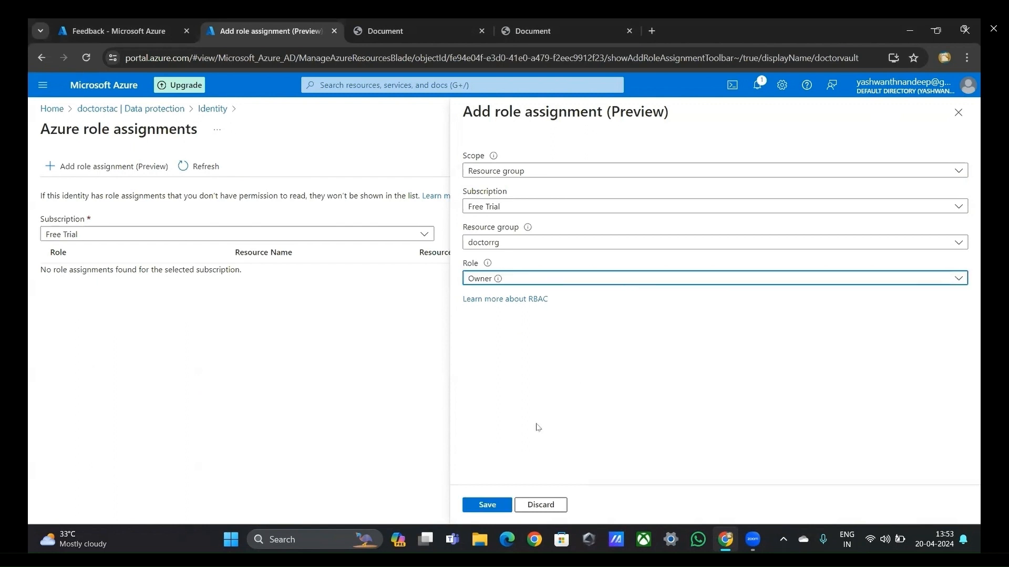
click(487, 504)
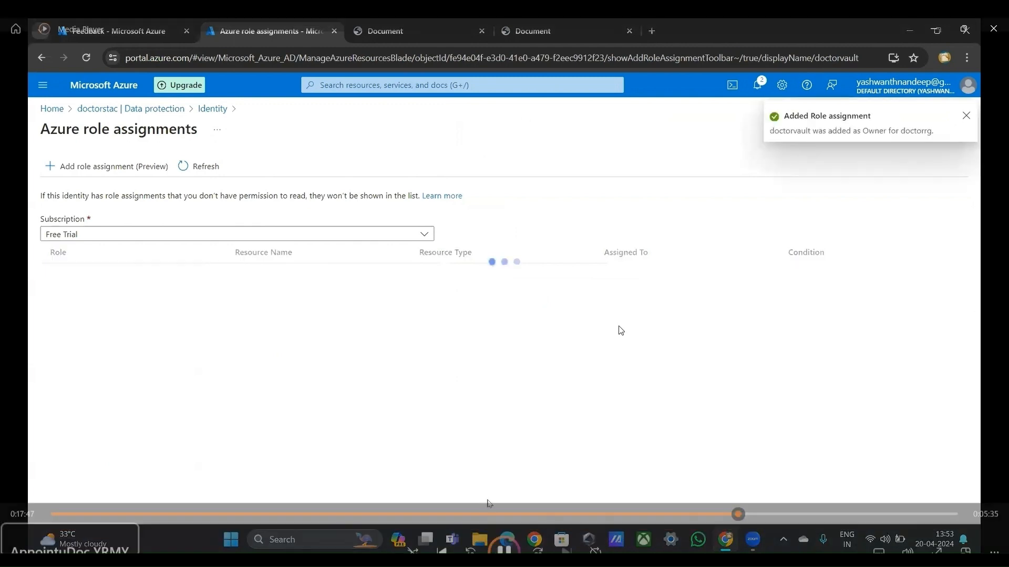
key(Left)
key(Right)
key(Right)
key(Right)
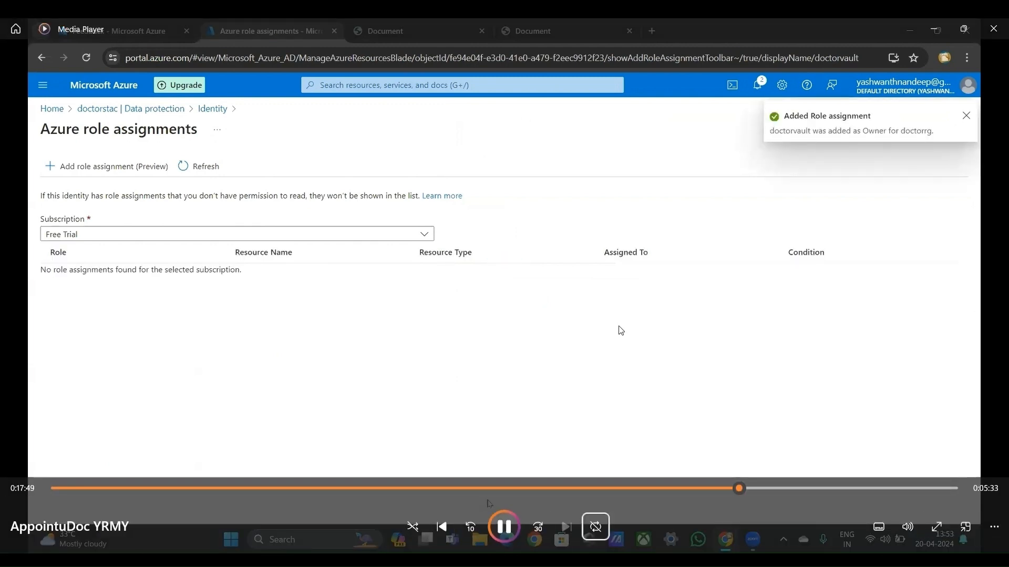
key(Right)
key(Right)
key(Tab)
key(Tab)
key(Tab)
key(Tab)
key(Tab)
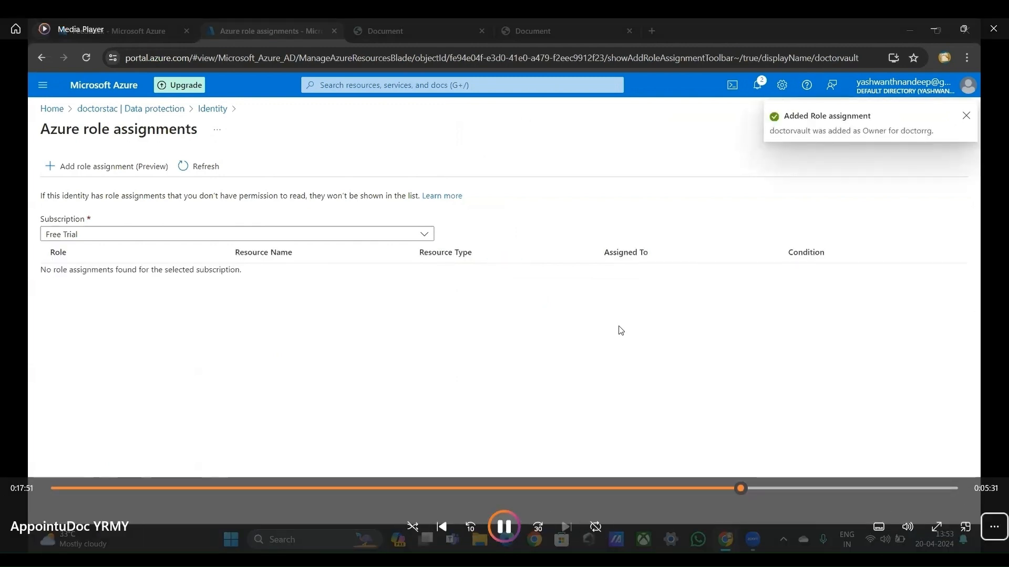
key(Tab)
key(Tab)
key(Tab)
key(Tab)
key(Tab)
key(Tab)
key(Tab)
key(Tab)
key(Tab)
key(Tab)
key(Tab)
key(Tab)
key(Tab)
key(Tab)
key(Tab)
key(Tab)
key(Tab)
key(Tab)
key(Tab)
key(Tab)
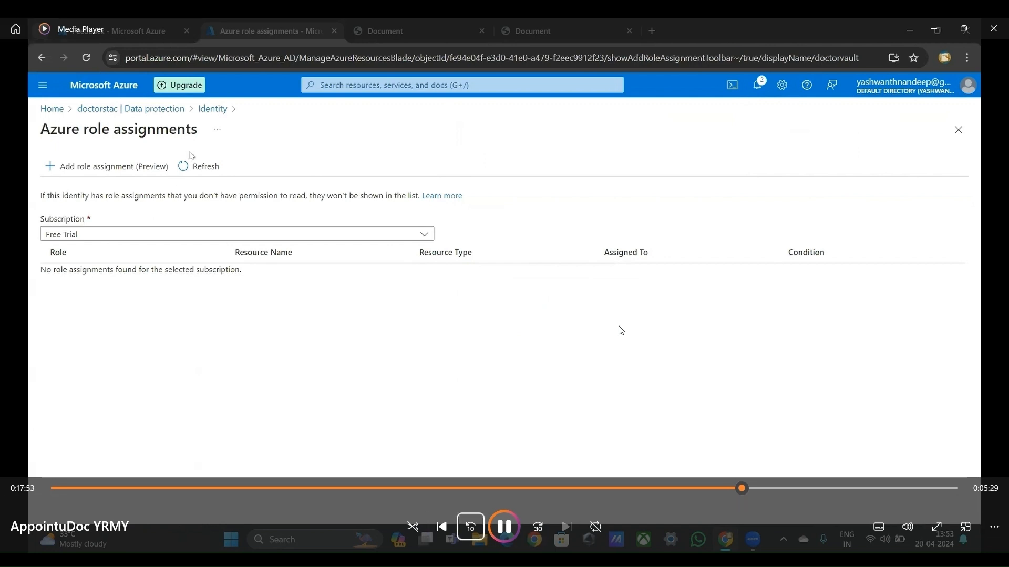
key(Tab)
key(Tab)
key(Tab)
key(Tab)
key(Tab)
key(Tab)
key(Tab)
key(Tab)
key(Tab)
key(Tab)
key(Tab)
key(Tab)
key(Tab)
key(Tab)
key(Tab)
key(Tab)
key(Tab)
key(Tab)
key(Tab)
key(Tab)
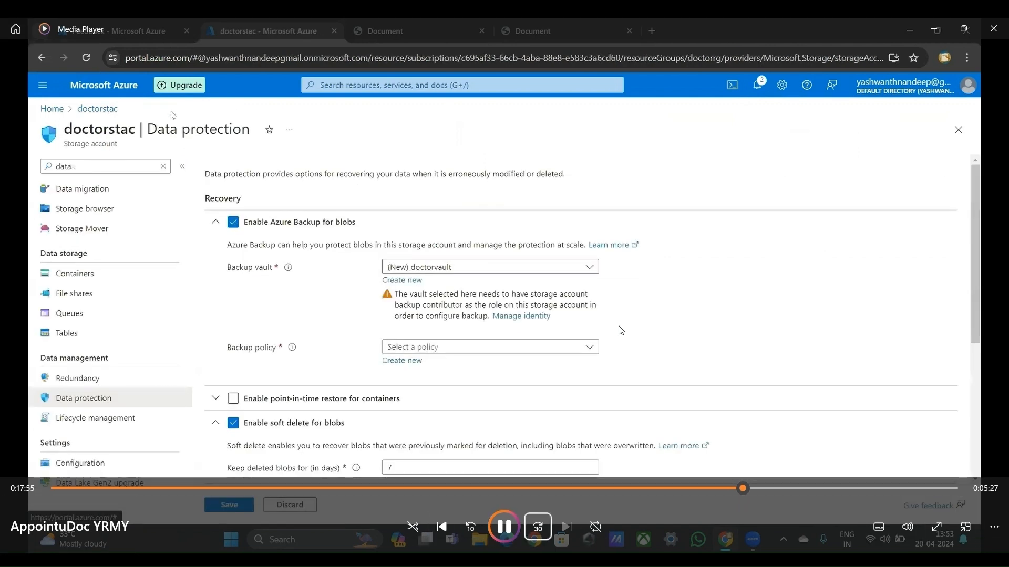
key(Tab)
key(Tab)
key(Tab)
key(Tab)
key(Tab)
key(Tab)
key(Tab)
key(Tab)
key(Tab)
key(Tab)
key(Tab)
key(Tab)
key(Tab)
key(Tab)
key(Tab)
key(Tab)
key(Tab)
key(Tab)
key(Tab)
key(Tab)
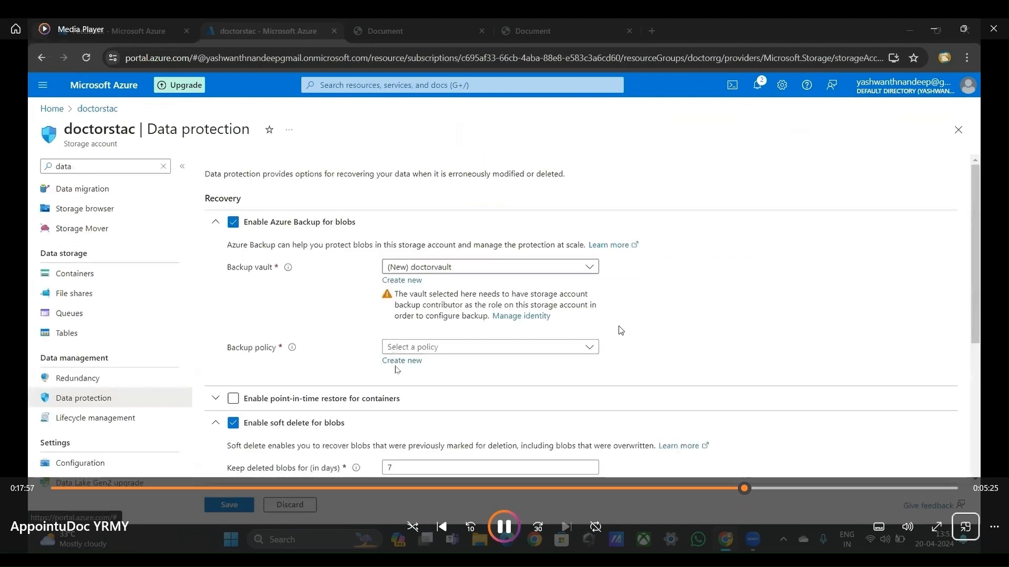
key(Tab)
key(Tab)
key(Tab)
key(Tab)
key(Tab)
key(Tab)
key(Tab)
key(Tab)
key(Tab)
key(Tab)
key(Tab)
key(Tab)
key(Tab)
key(Tab)
key(Tab)
key(Tab)
key(Tab)
key(Tab)
key(Tab)
key(Tab)
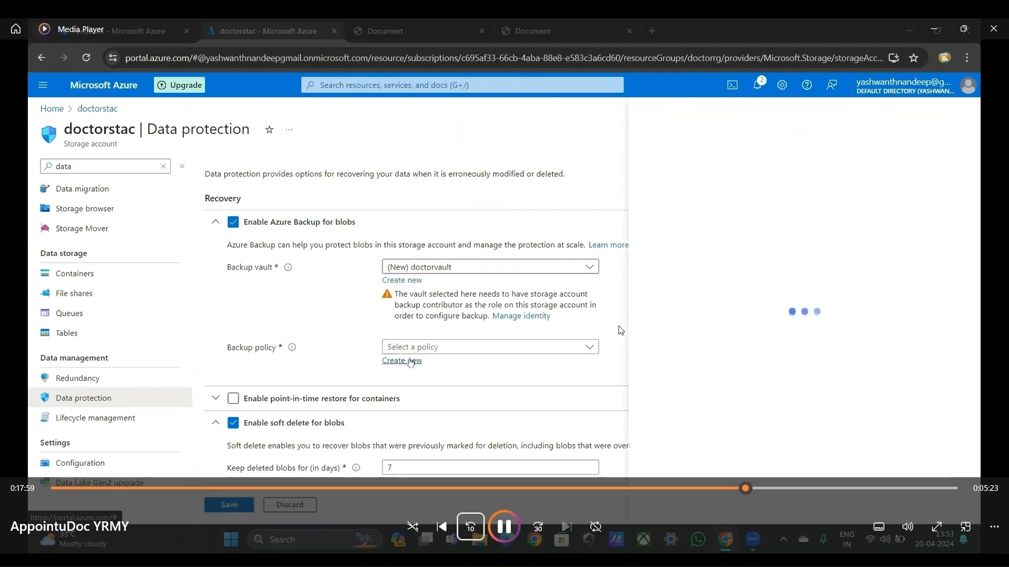
key(Tab)
key(Tab)
key(Tab)
key(Tab)
key(Tab)
key(Tab)
key(Tab)
key(Tab)
key(Tab)
key(Tab)
key(Tab)
key(Tab)
key(Tab)
key(Tab)
key(Tab)
key(Tab)
key(Tab)
key(Tab)
key(Tab)
key(Tab)
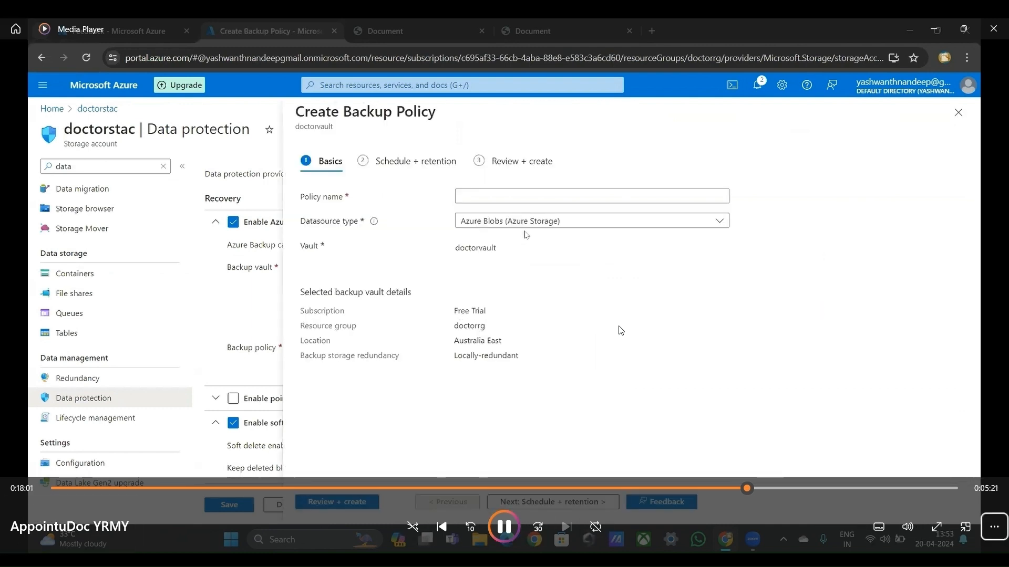
key(Tab)
key(Tab)
key(Tab)
key(Tab)
key(Tab)
key(Tab)
key(Tab)
key(Tab)
key(Tab)
key(Tab)
key(Tab)
key(Tab)
key(Tab)
key(Tab)
key(Tab)
key(Tab)
key(Tab)
key(Tab)
key(Tab)
key(Tab)
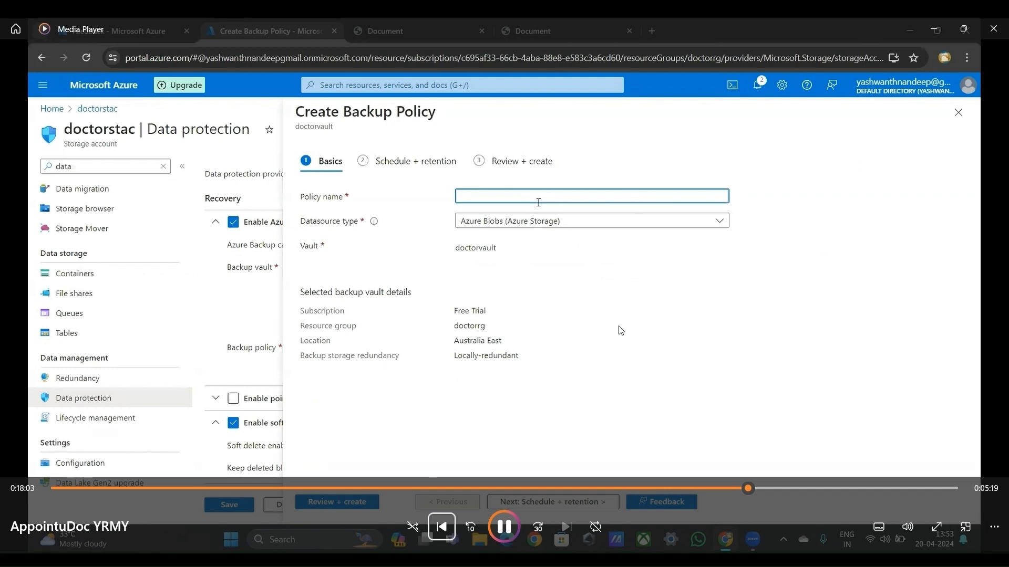
key(Tab)
key(Tab)
key(Tab)
key(Tab)
key(Tab)
key(Tab)
key(Tab)
key(Tab)
key(Tab)
key(Tab)
key(Tab)
key(Tab)
key(Tab)
key(Tab)
key(Tab)
key(Tab)
key(Tab)
key(Tab)
key(Tab)
key(Tab)
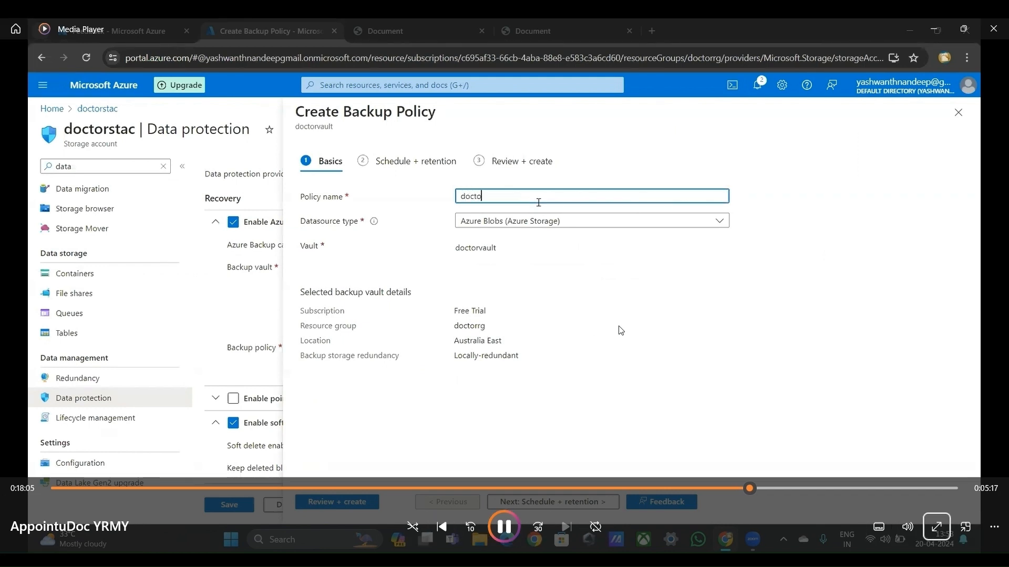
key(Tab)
key(Tab)
key(Tab)
key(Tab)
key(Tab)
key(Tab)
key(Tab)
key(Tab)
key(Tab)
key(Tab)
key(Tab)
key(Tab)
key(Tab)
key(Tab)
key(Tab)
key(Tab)
key(Tab)
key(Tab)
key(Tab)
key(Tab)
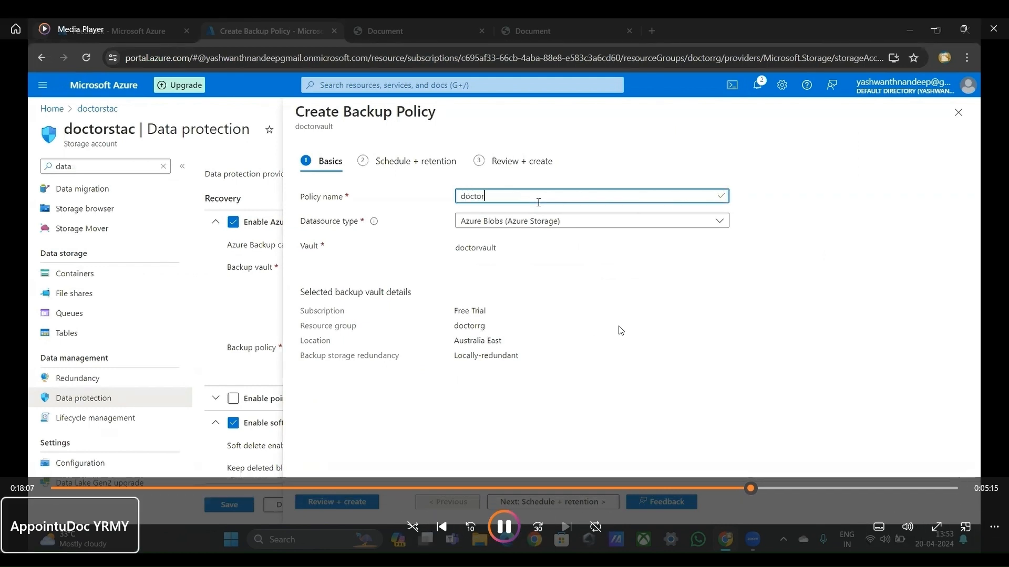
key(Tab)
key(Tab)
key(Tab)
key(Tab)
key(Tab)
key(Tab)
key(Tab)
key(Tab)
key(Tab)
key(Tab)
key(Tab)
key(Tab)
key(Tab)
key(Tab)
key(Tab)
key(Tab)
key(Tab)
key(Tab)
key(Tab)
key(Tab)
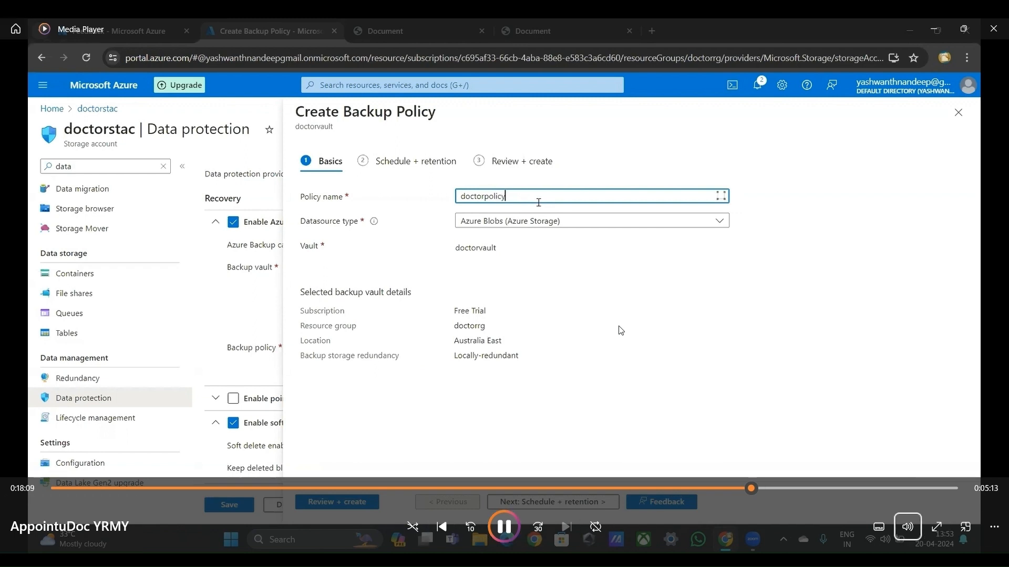
key(Tab)
key(Tab)
key(Tab)
key(Tab)
key(Tab)
key(Tab)
key(Tab)
key(Tab)
key(Tab)
key(Tab)
key(Tab)
key(Tab)
key(Tab)
key(Tab)
key(Tab)
key(Tab)
key(Tab)
key(Tab)
key(Tab)
key(Tab)
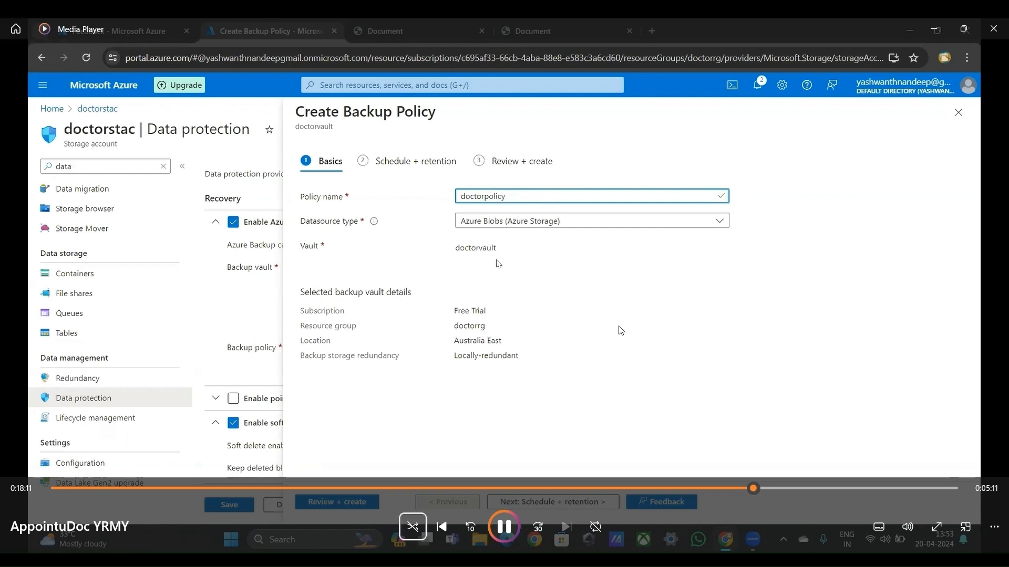
key(Tab)
key(Tab)
key(Tab)
key(Tab)
key(Tab)
key(Tab)
key(Tab)
key(Tab)
key(Tab)
key(Tab)
key(Tab)
key(Tab)
key(Tab)
key(Tab)
key(Tab)
key(Tab)
key(Tab)
key(Tab)
key(Tab)
key(Tab)
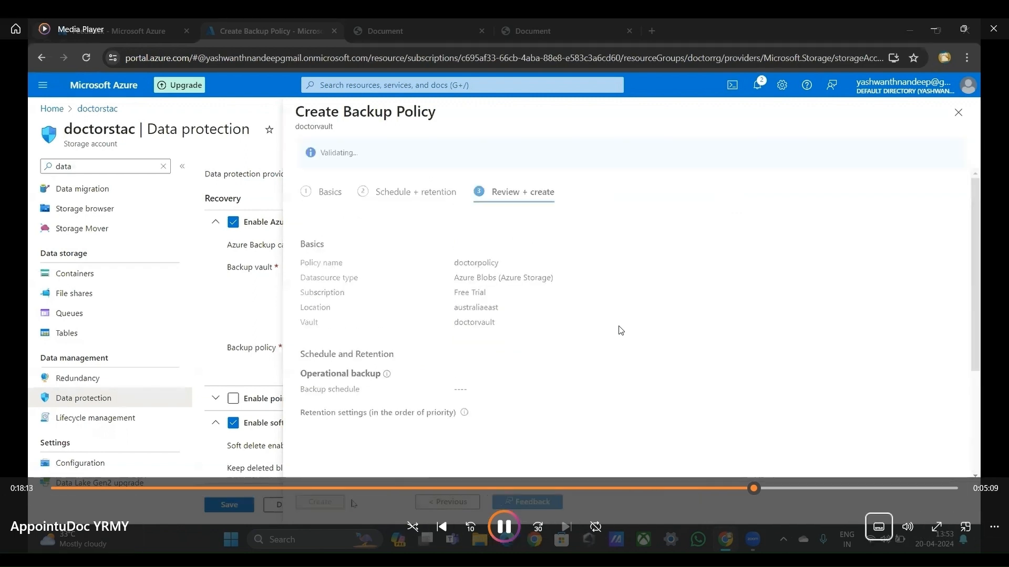
key(Tab)
key(Tab)
key(Tab)
key(Tab)
key(Tab)
key(Tab)
key(Tab)
key(Tab)
key(Tab)
key(Tab)
key(Tab)
key(Tab)
key(Tab)
key(Tab)
key(Tab)
key(Tab)
key(Tab)
key(Tab)
key(Tab)
key(Tab)
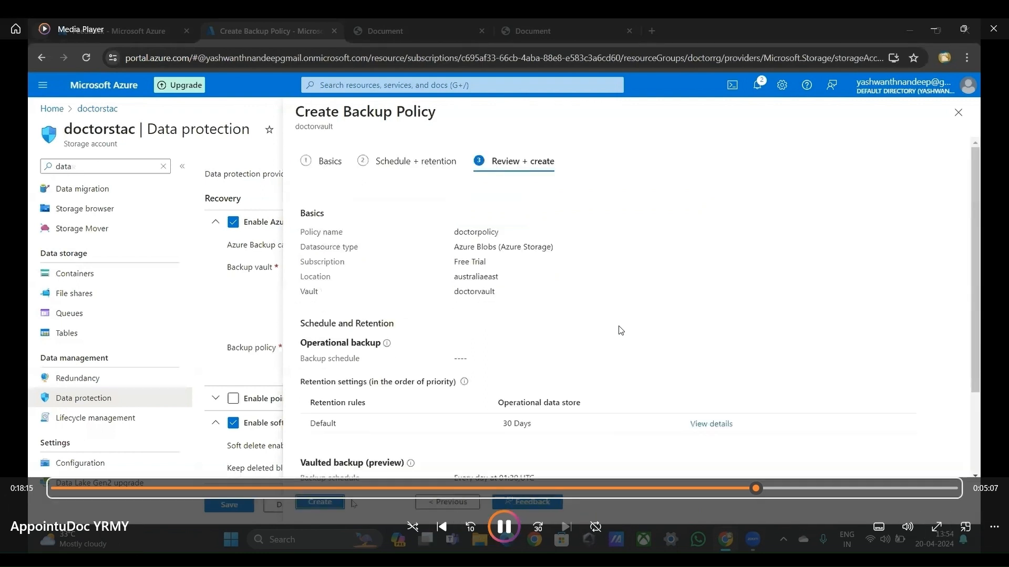
key(Tab)
key(Tab)
key(Tab)
key(Tab)
key(Tab)
key(Tab)
key(Tab)
key(Tab)
key(Tab)
key(Tab)
key(Tab)
key(Tab)
key(Tab)
key(Tab)
key(Tab)
key(Tab)
key(Tab)
key(Tab)
key(Tab)
key(Tab)
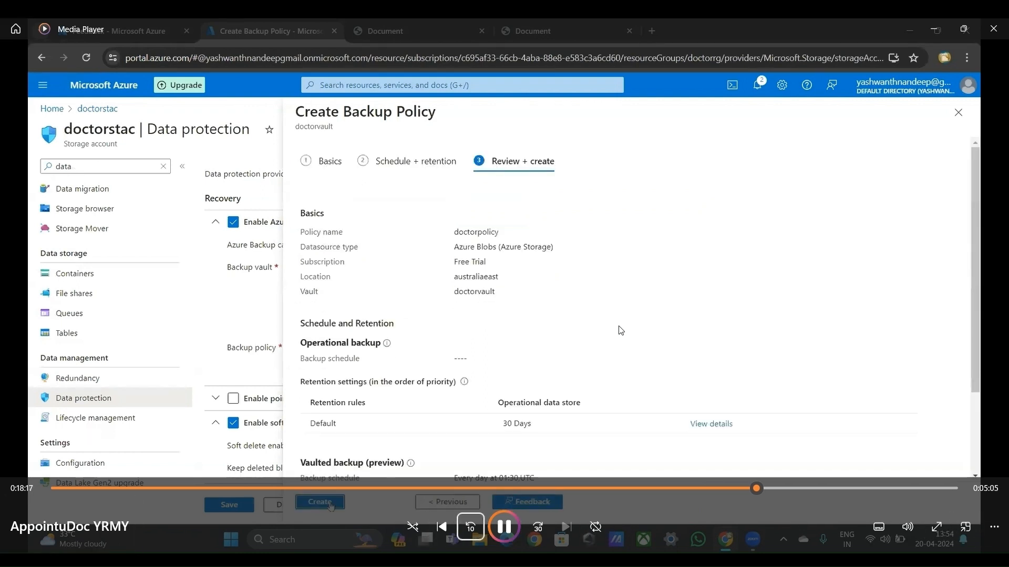
key(Tab)
key(Tab)
key(Tab)
key(Tab)
key(Tab)
key(Tab)
key(Tab)
key(Tab)
key(Tab)
key(Tab)
key(Tab)
key(Tab)
key(Tab)
key(Tab)
key(Tab)
key(Tab)
key(Tab)
key(Tab)
key(Tab)
key(Tab)
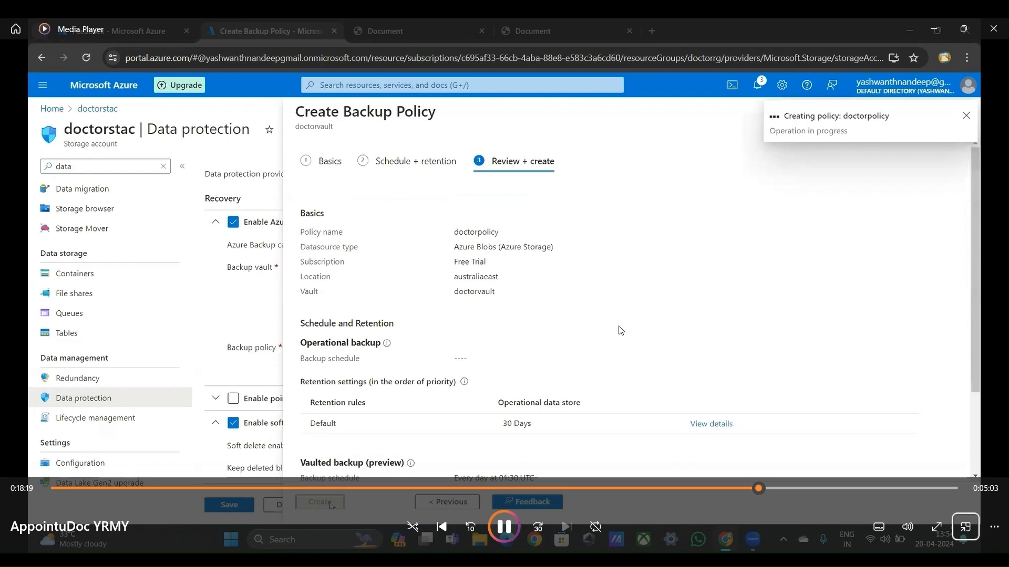
key(Tab)
key(Tab)
key(Tab)
key(Tab)
key(Tab)
key(Tab)
key(Tab)
key(Tab)
key(Tab)
key(Tab)
key(Tab)
key(Tab)
key(Tab)
key(Tab)
key(Tab)
key(Tab)
key(Tab)
key(Tab)
key(Tab)
key(Tab)
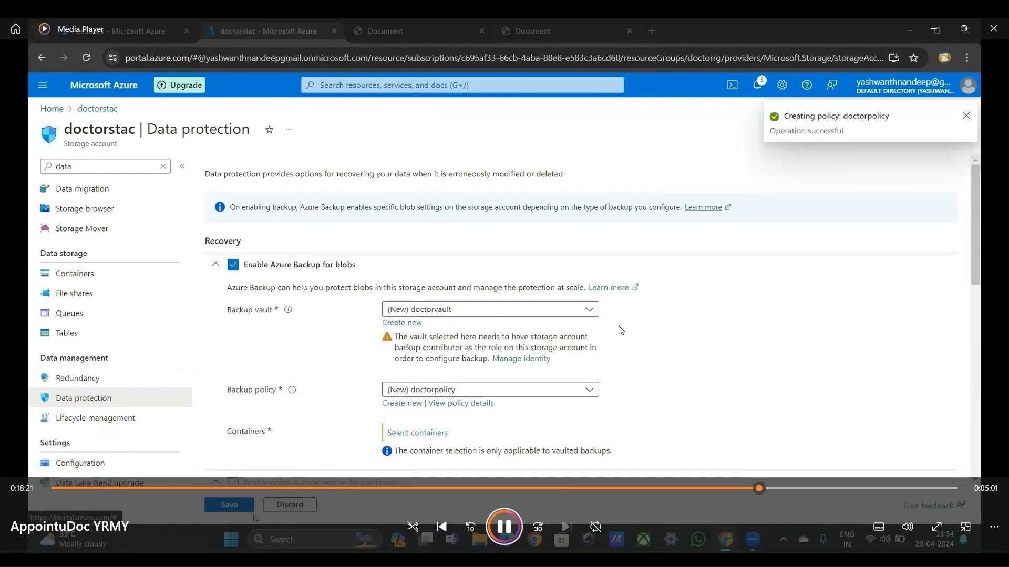
key(Tab)
key(Tab)
key(Tab)
key(Tab)
key(Tab)
key(Tab)
key(Tab)
key(Tab)
key(Tab)
key(Tab)
key(Tab)
key(Tab)
key(Tab)
key(Tab)
key(Tab)
key(Tab)
key(Tab)
key(Tab)
key(Tab)
key(Tab)
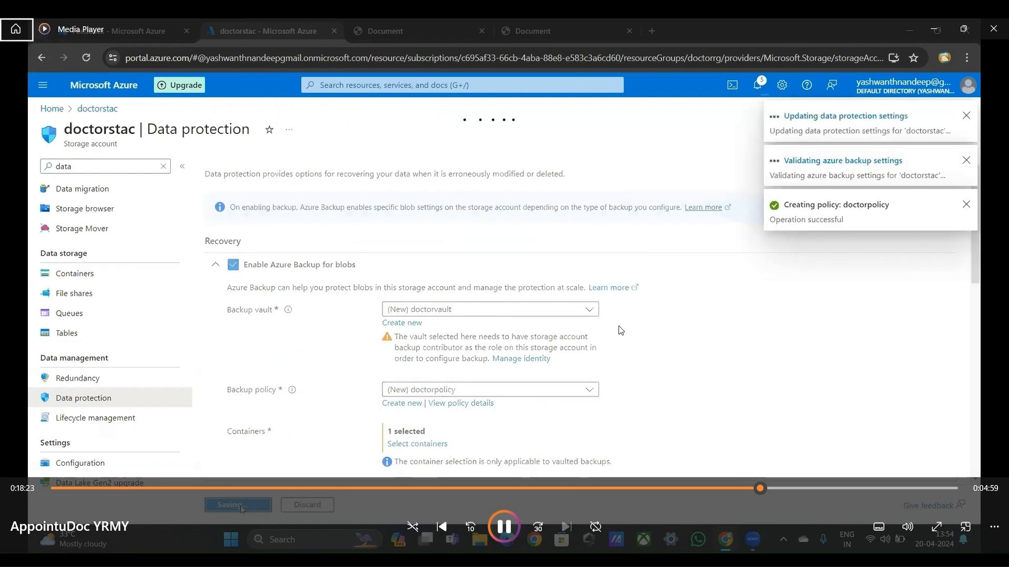
key(Tab)
key(Tab)
key(Tab)
key(Tab)
key(Tab)
key(Tab)
key(Tab)
key(Tab)
key(Tab)
key(Tab)
key(Tab)
key(Tab)
key(Tab)
key(Tab)
key(Tab)
key(Tab)
key(Tab)
key(Tab)
key(Tab)
key(Tab)
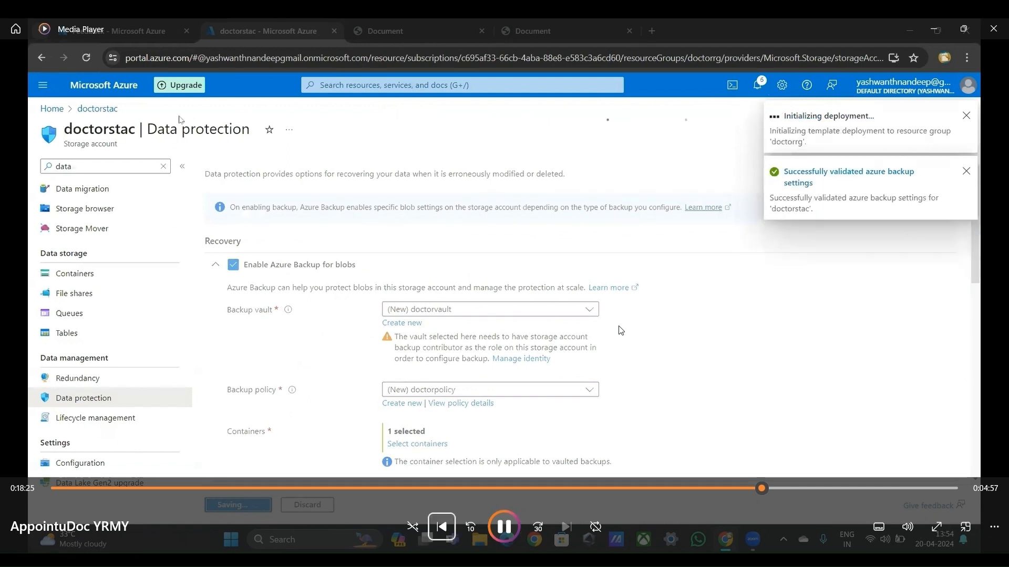
key(Tab)
key(Tab)
key(Tab)
key(Tab)
key(Tab)
key(Tab)
key(Tab)
key(Tab)
key(Tab)
key(Tab)
key(Tab)
key(Tab)
key(Tab)
key(Tab)
key(Tab)
key(Tab)
key(Tab)
key(Tab)
key(Tab)
key(Tab)
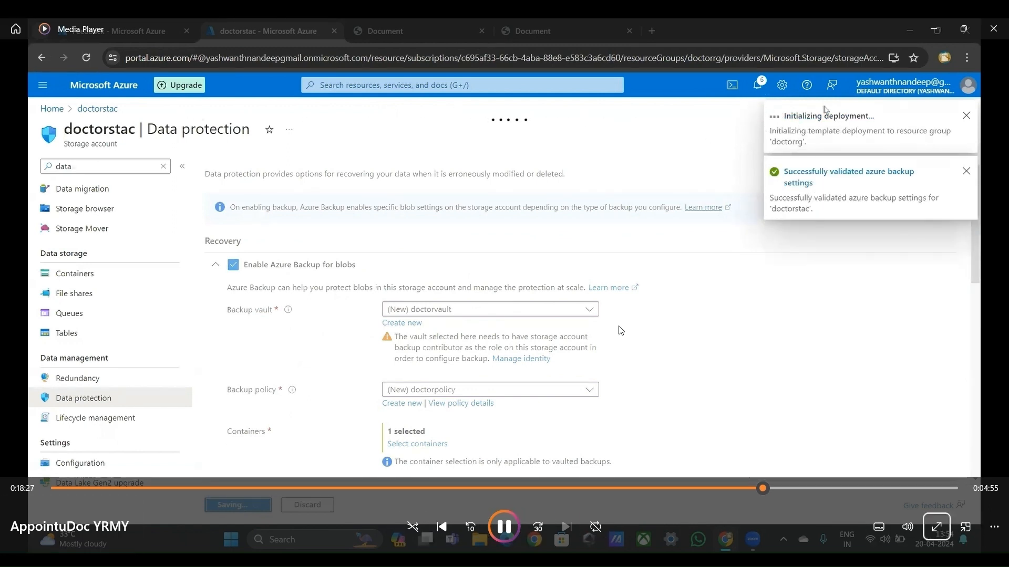
key(Tab)
key(Tab)
key(Tab)
key(Tab)
key(Tab)
key(Tab)
key(Tab)
key(Tab)
key(Tab)
key(Tab)
key(Tab)
key(Tab)
key(Tab)
key(Tab)
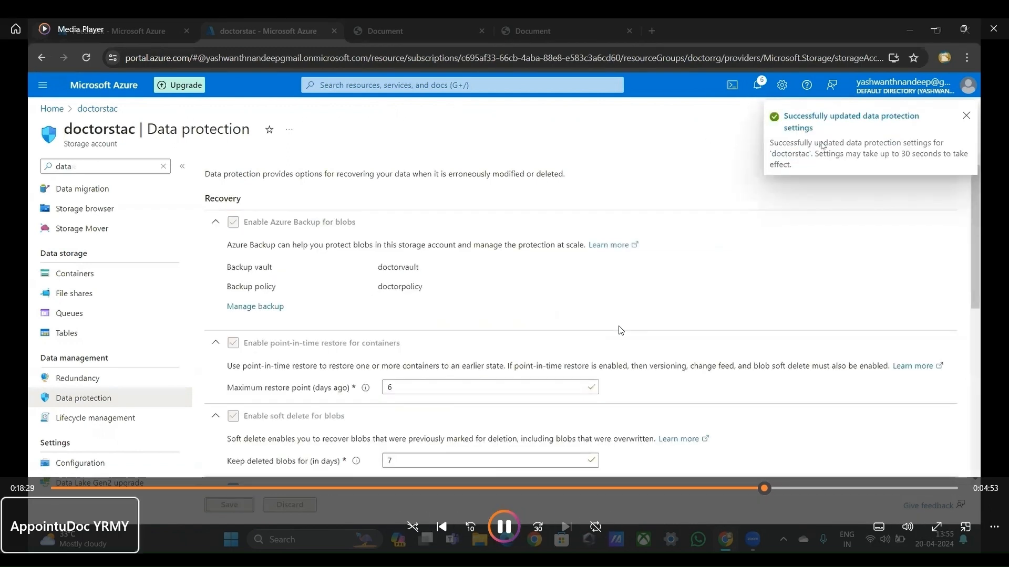
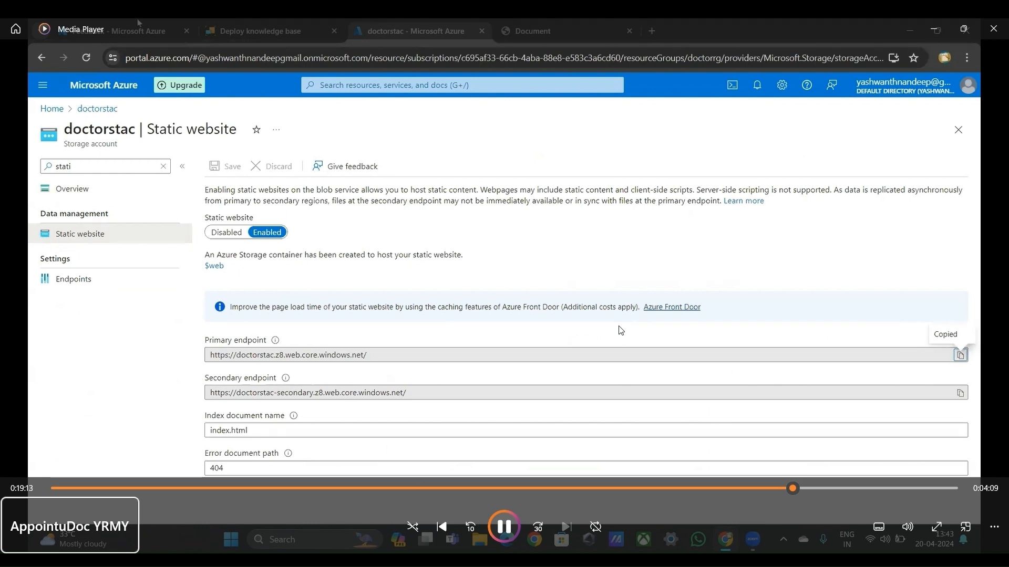
click(618, 326)
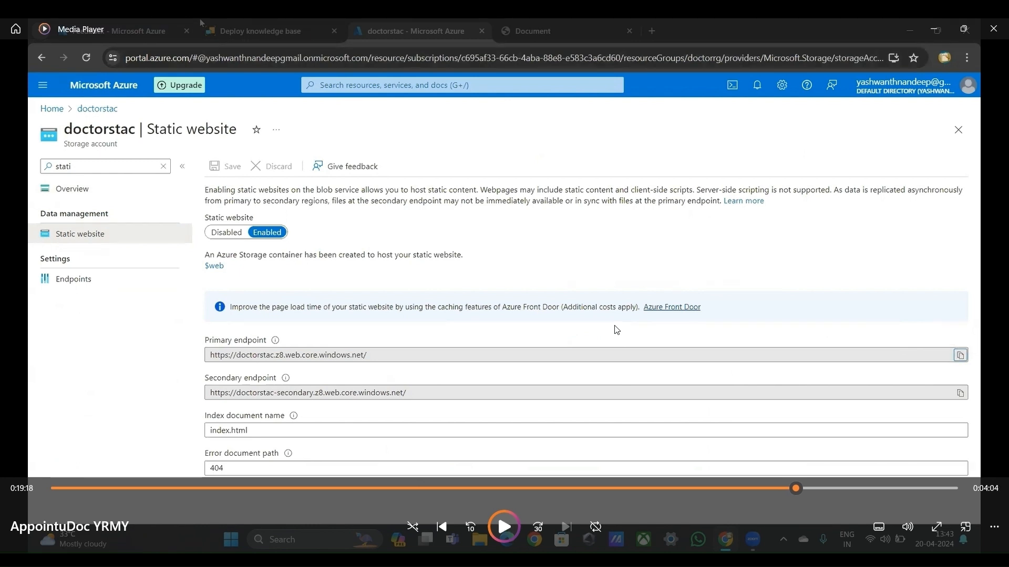
click(529, 211)
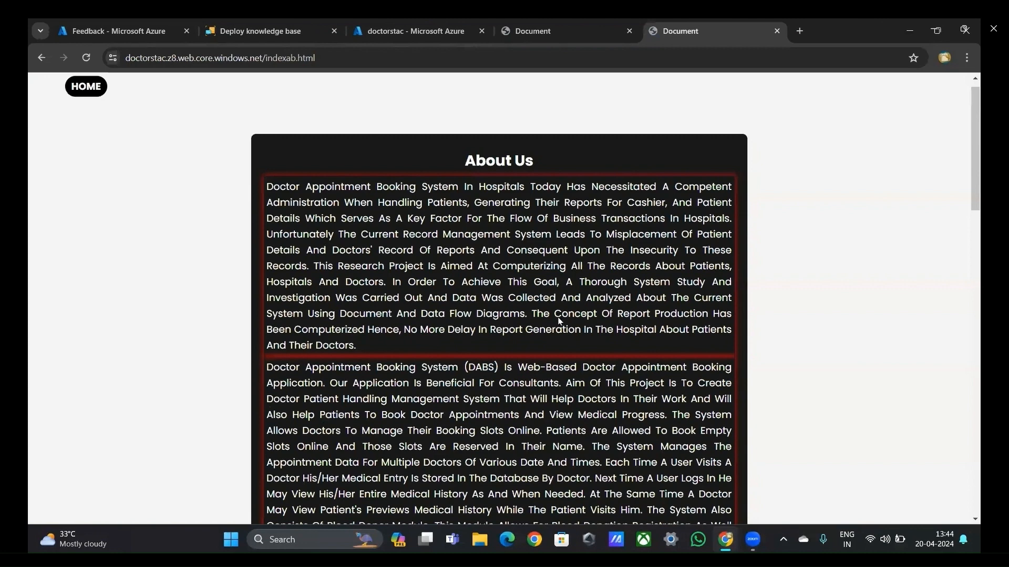
Step: Read through the website's About Us page, from the booking system description to the comparison with other doctor web applications
scroll(559, 321, down, 2)
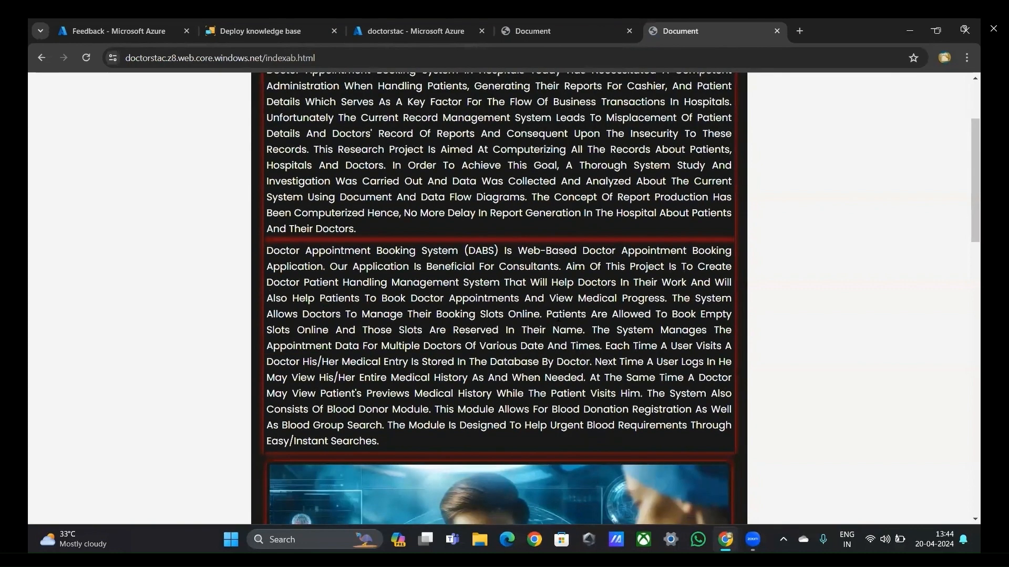
scroll(499, 299, up, 1)
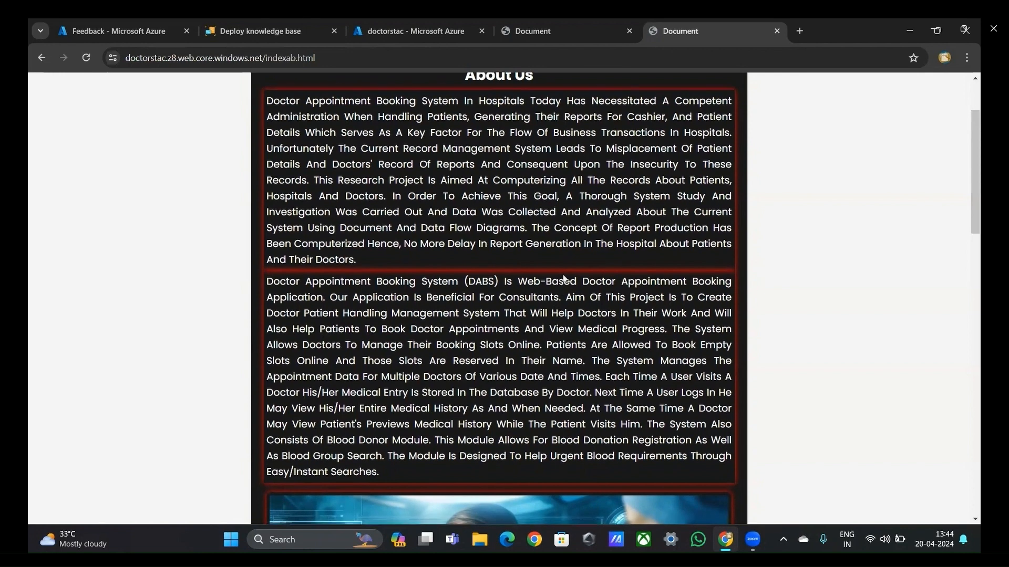
scroll(562, 287, down, 1)
scroll(564, 278, down, 3)
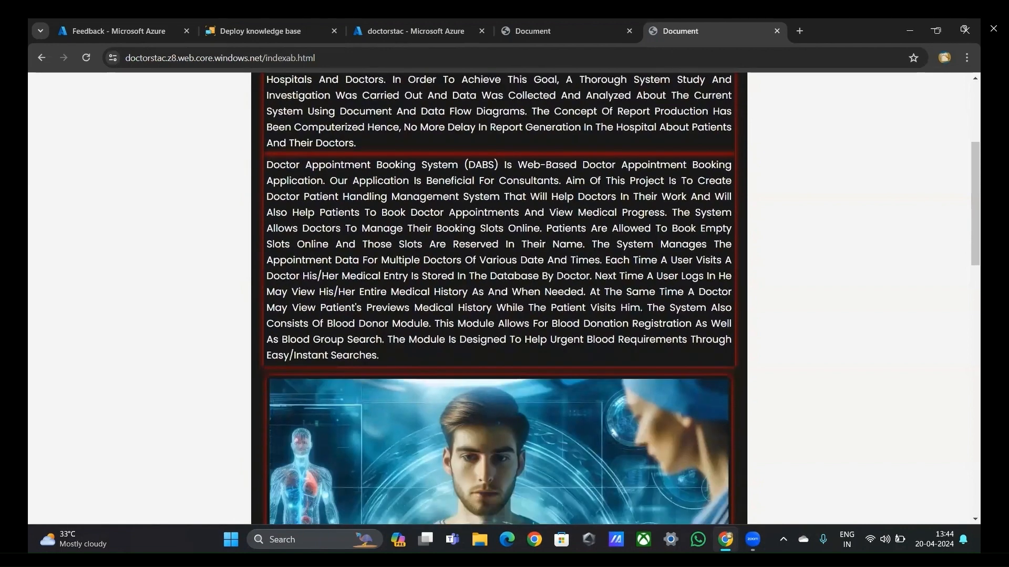
scroll(564, 274, down, 1)
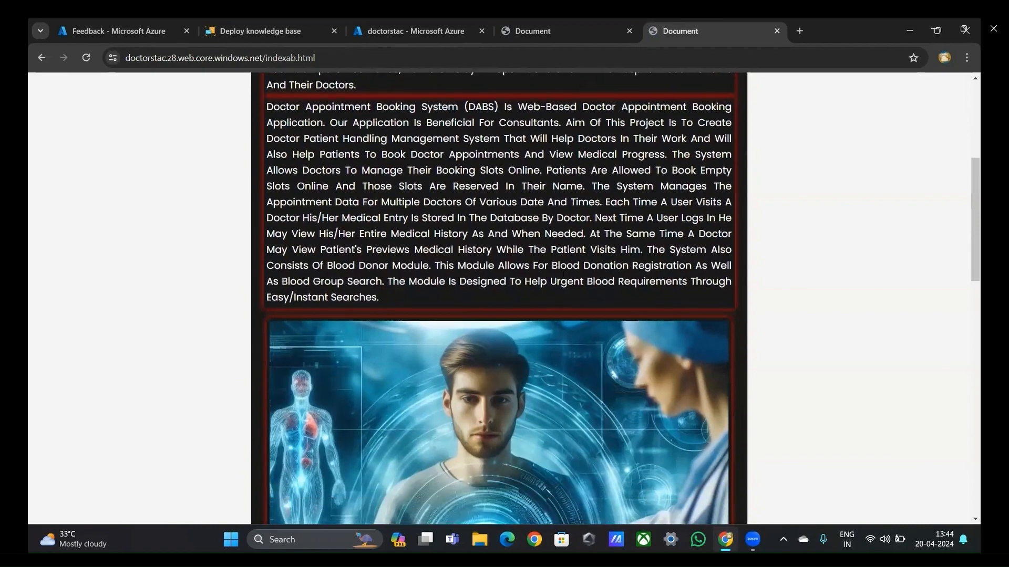
scroll(563, 274, down, 1)
scroll(563, 275, down, 2)
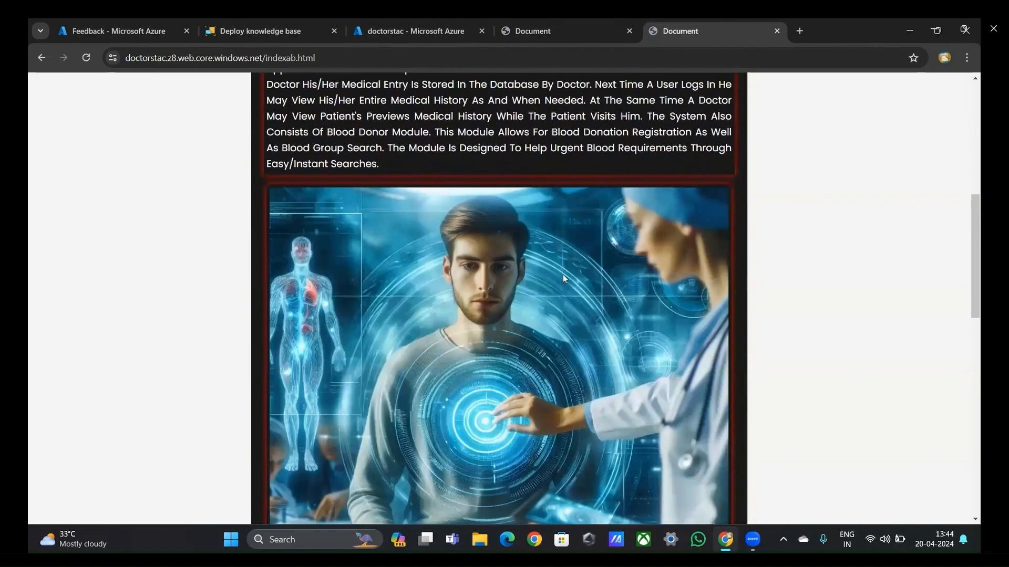
scroll(563, 278, down, 2)
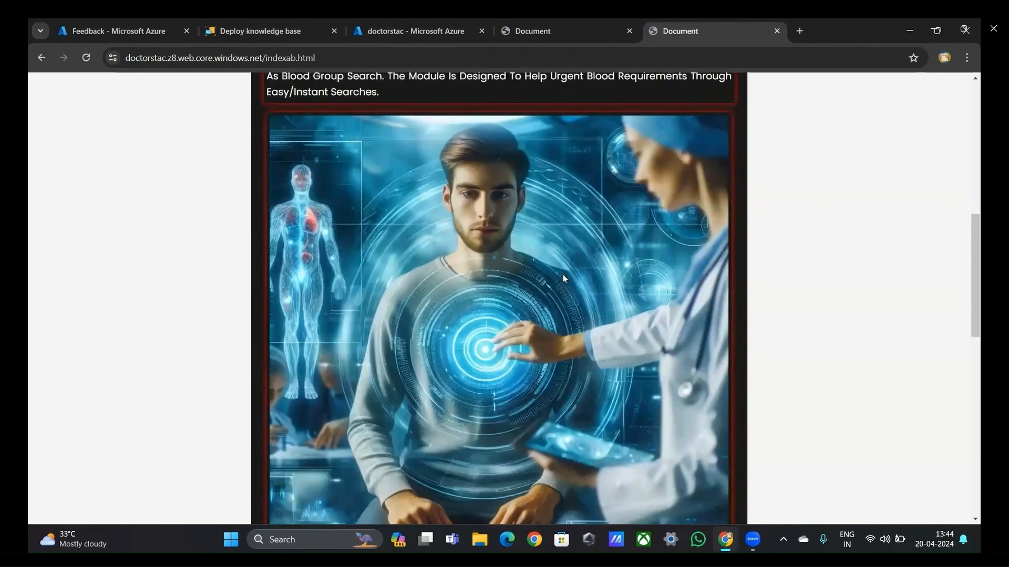
scroll(563, 278, down, 4)
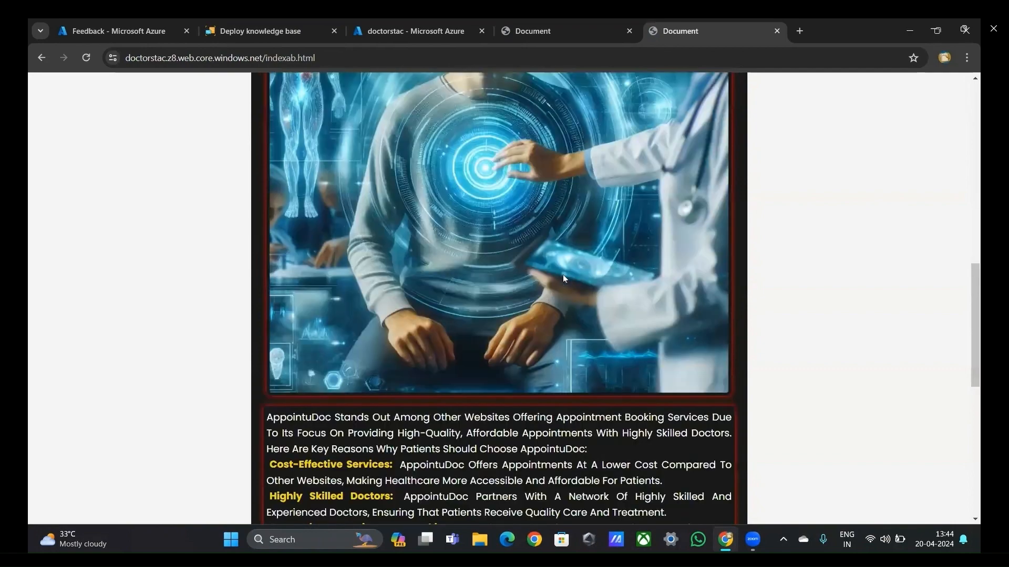
scroll(563, 278, down, 1)
scroll(562, 278, down, 1)
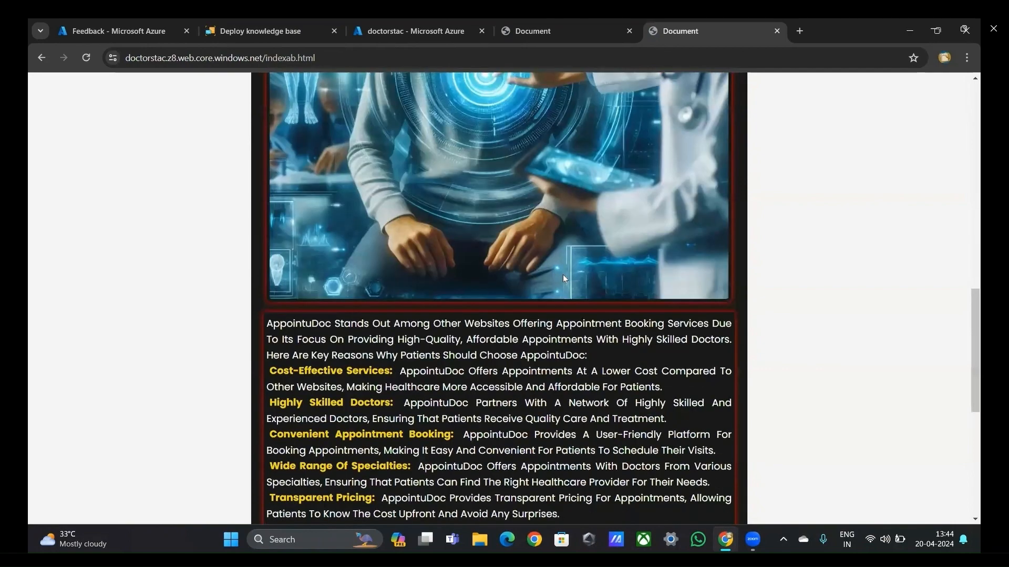
scroll(563, 275, down, 1)
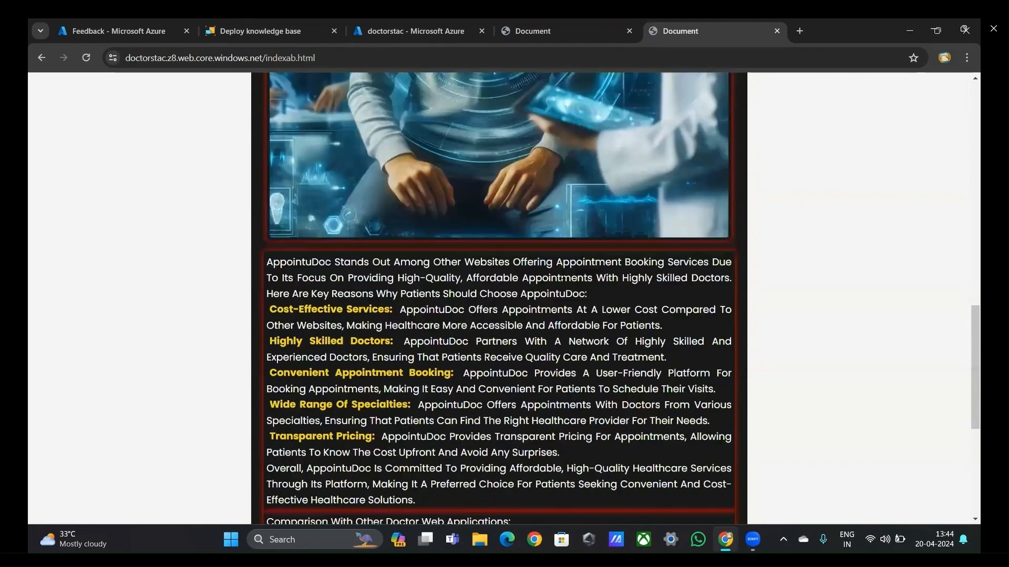
scroll(563, 278, down, 1)
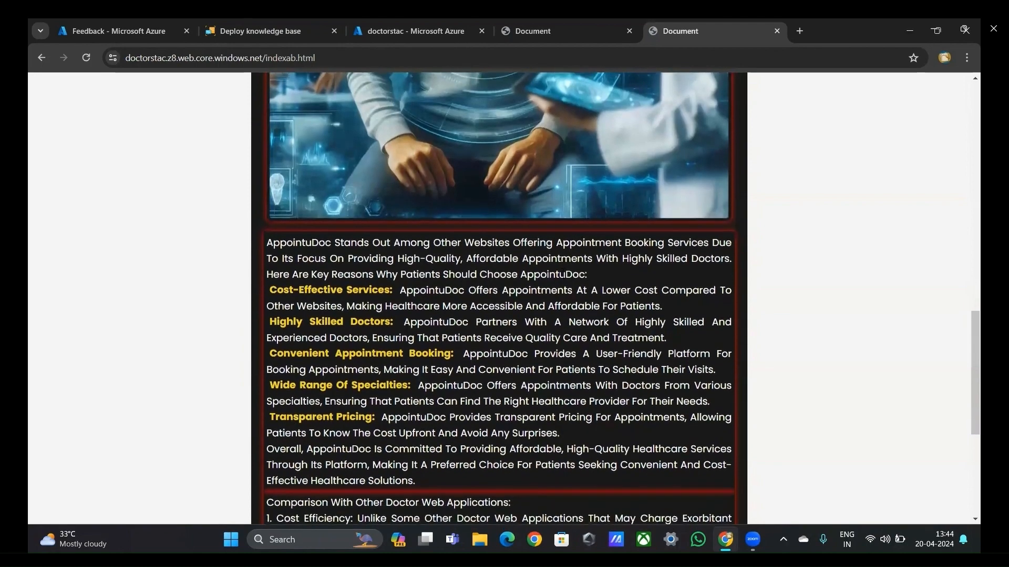
scroll(562, 278, down, 1)
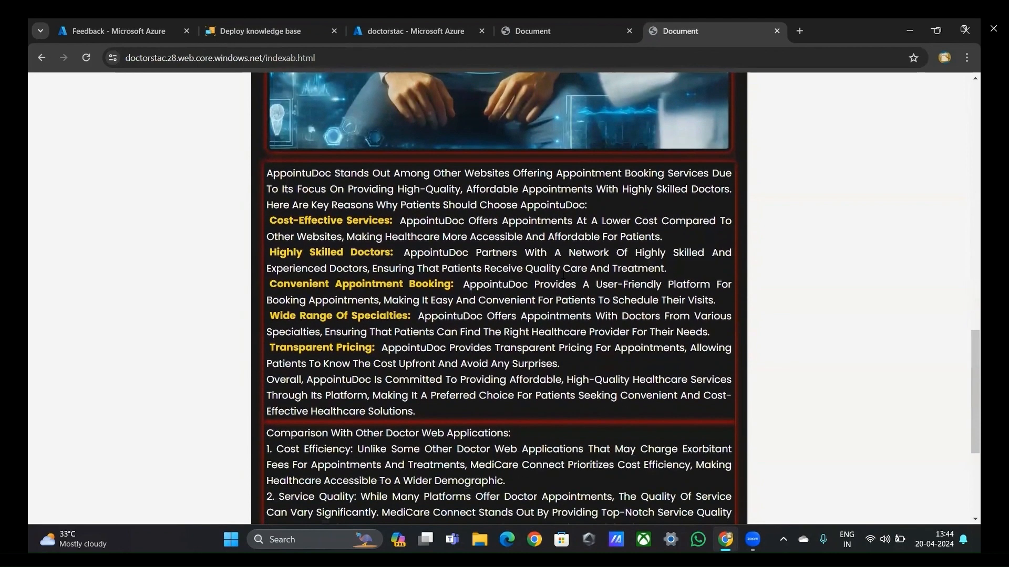
scroll(563, 274, down, 1)
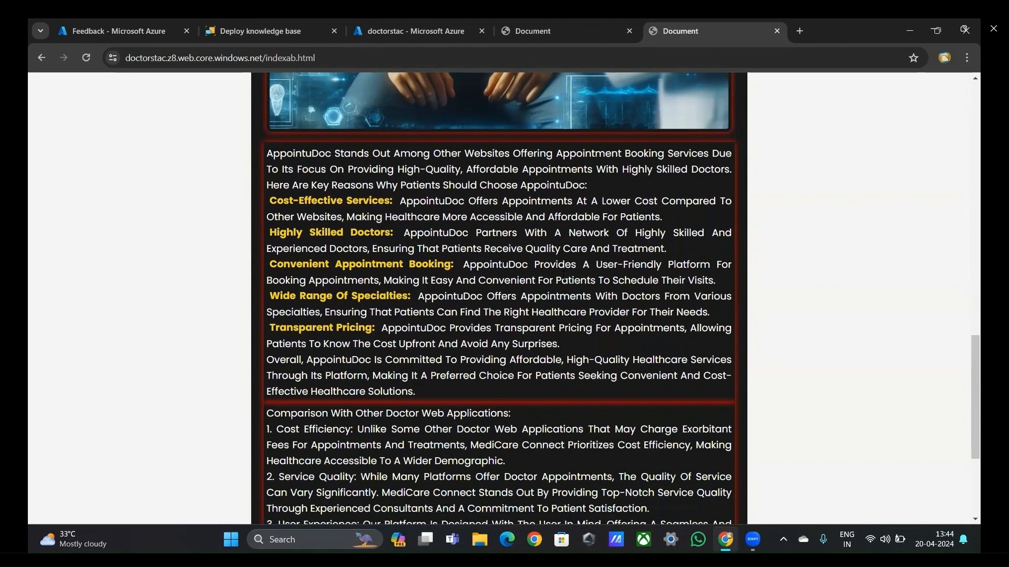
scroll(563, 272, down, 4)
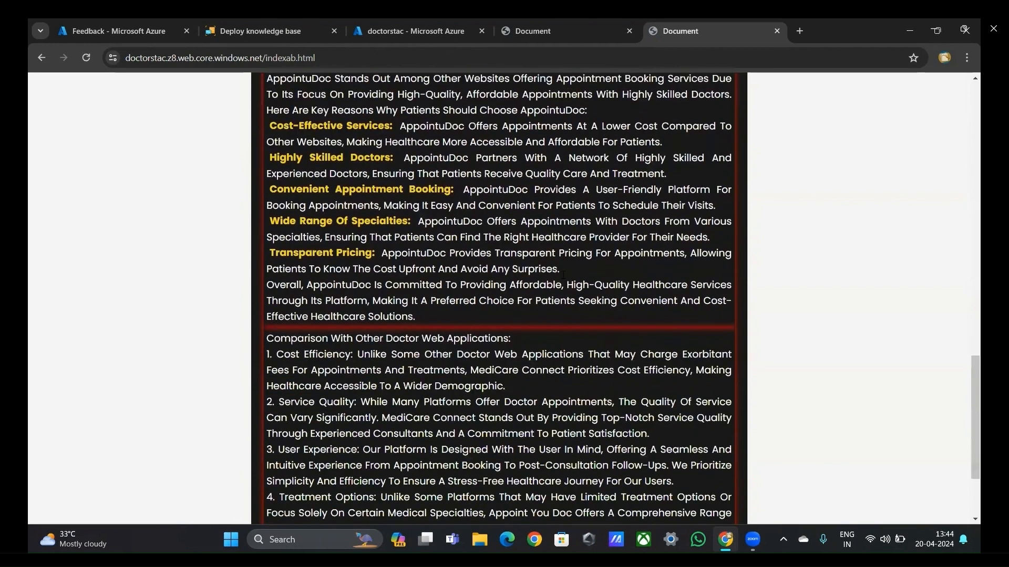
scroll(563, 276, down, 3)
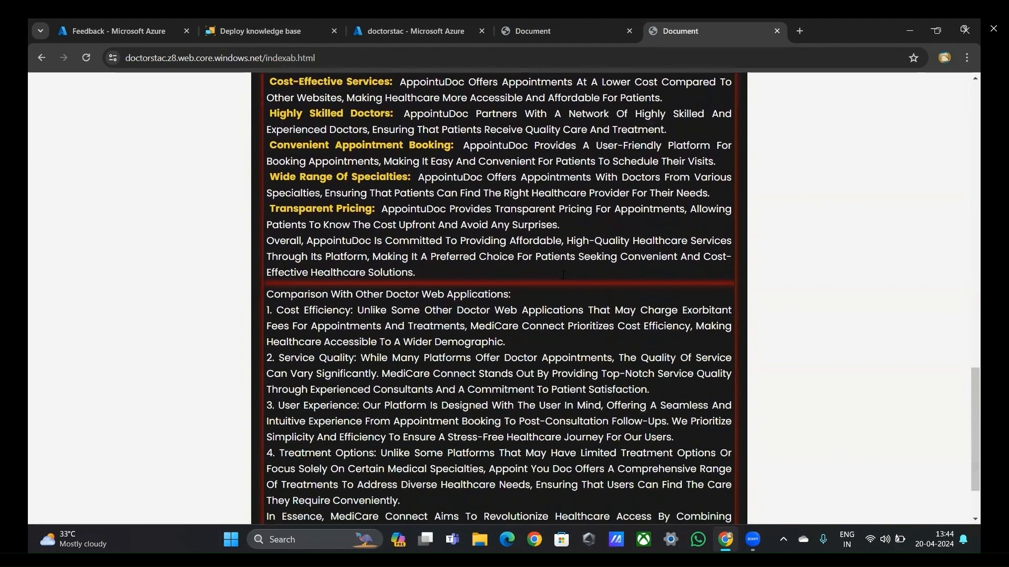
scroll(563, 275, down, 2)
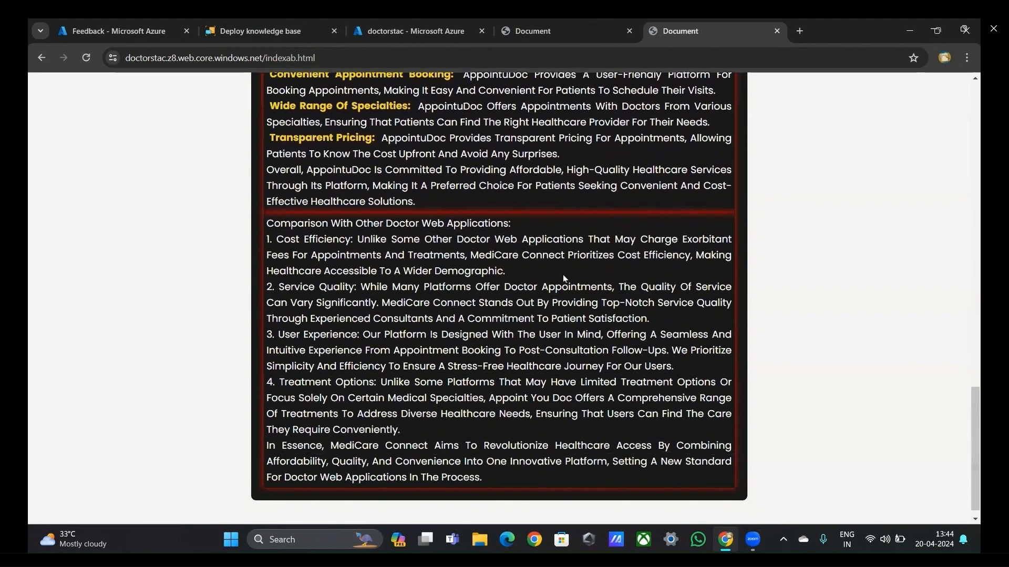
scroll(562, 274, up, 4)
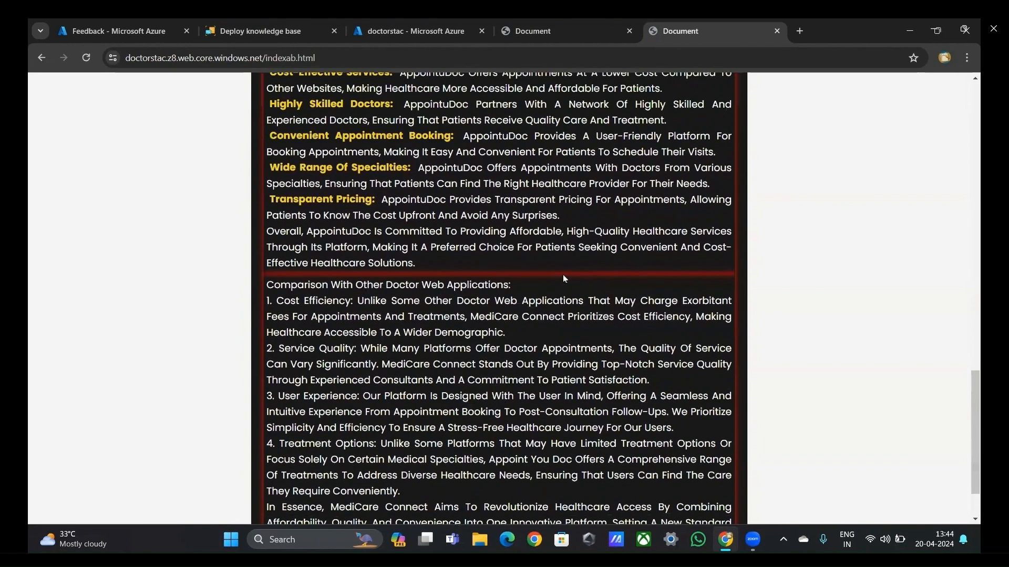
scroll(562, 274, up, 6)
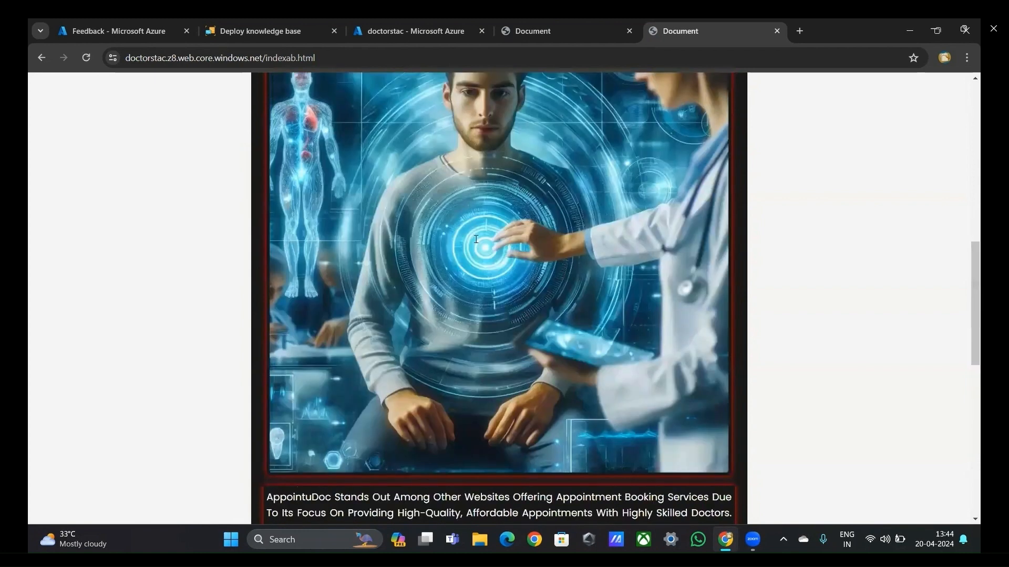
scroll(137, 210, up, 10)
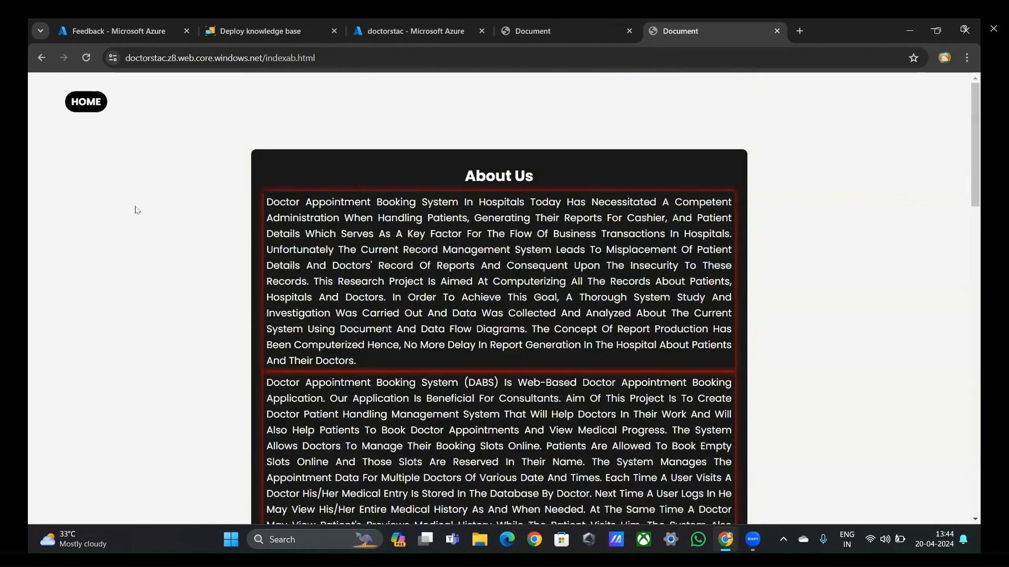
Step: Return to the website's home page and open the Services page
click(97, 107)
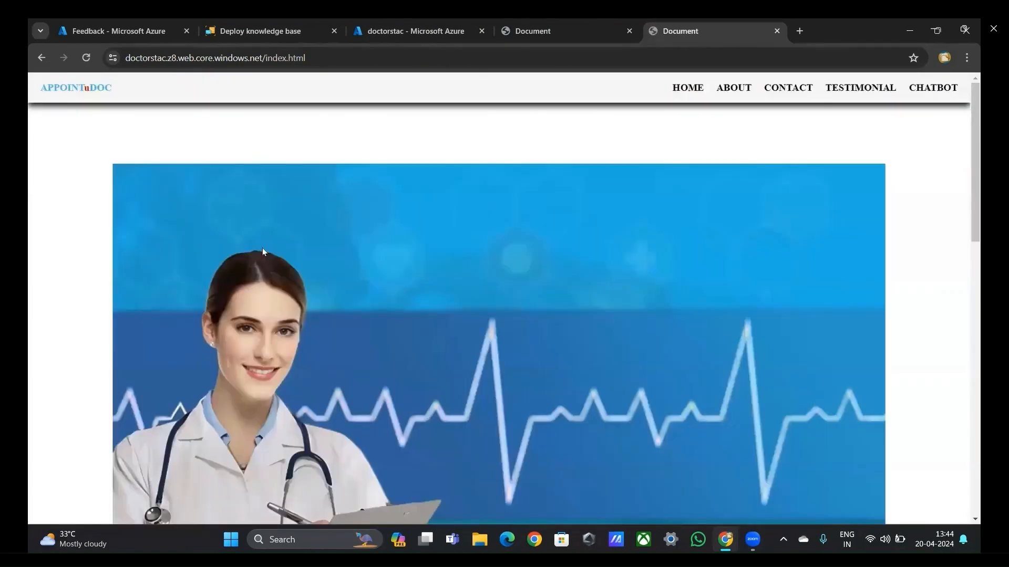
scroll(262, 248, down, 8)
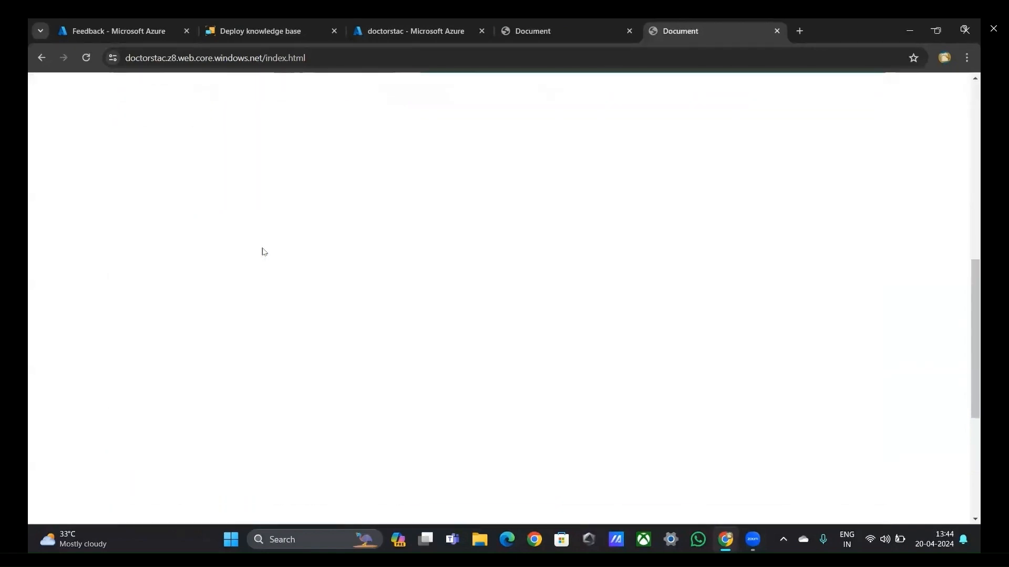
scroll(263, 249, down, 2)
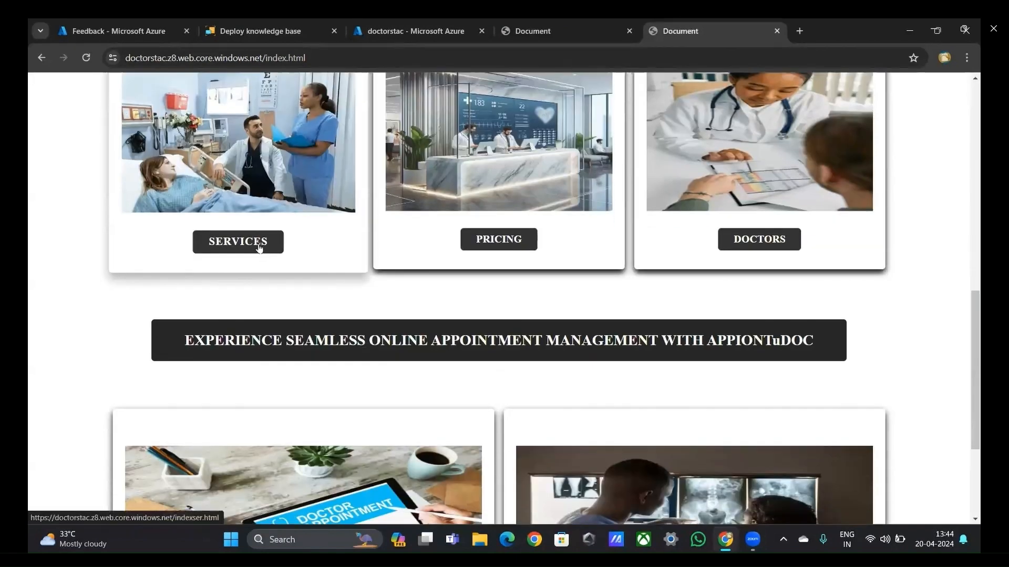
click(257, 245)
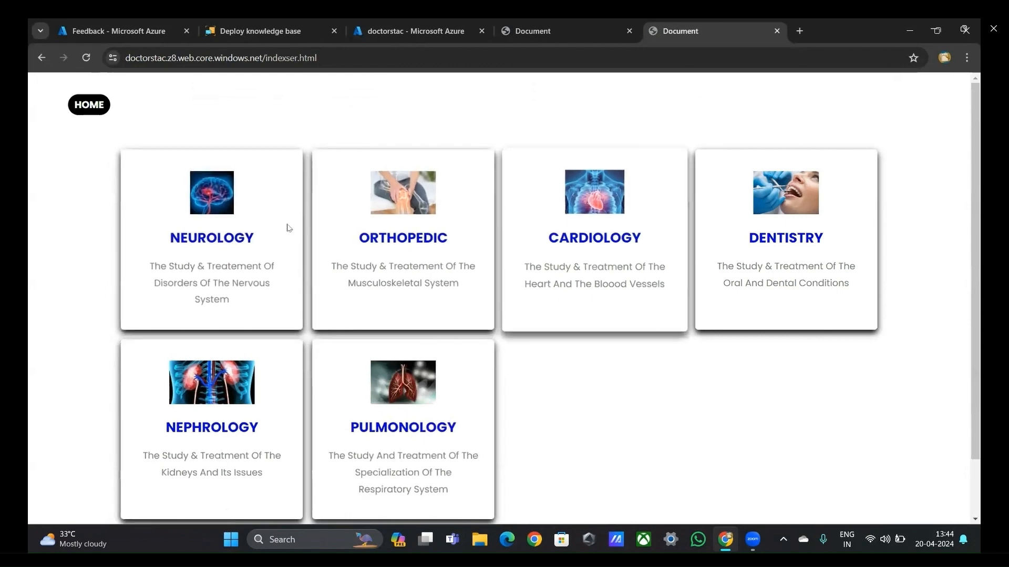
Step: Go back to the home page from Services and open the Pricing page
click(87, 106)
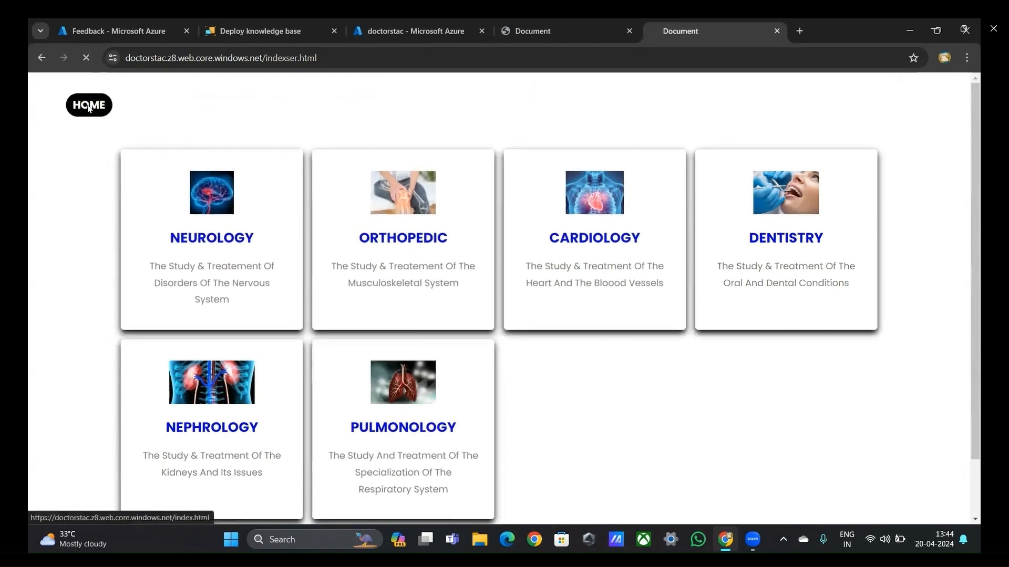
scroll(303, 266, down, 3)
scroll(304, 269, down, 5)
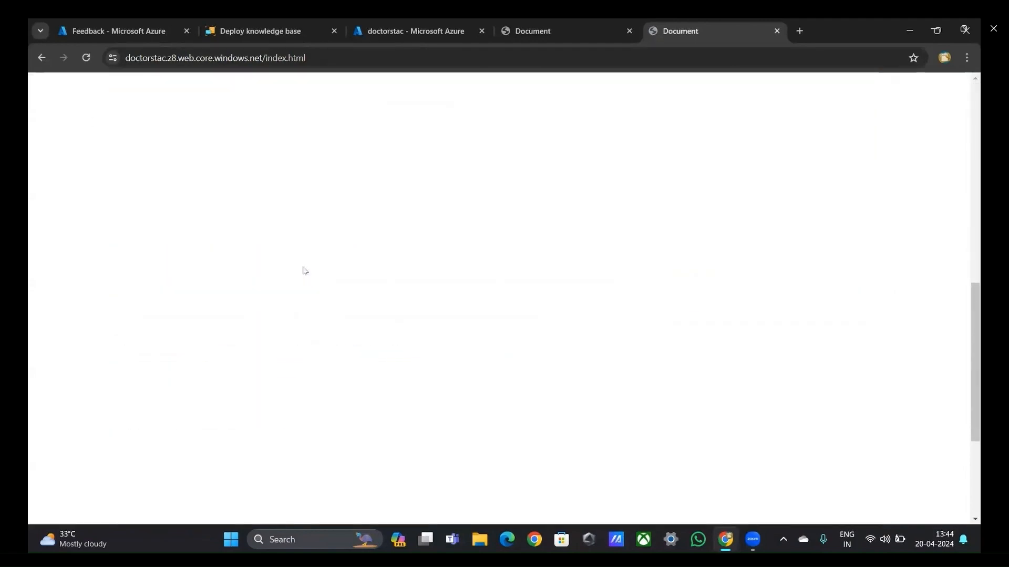
scroll(303, 270, down, 2)
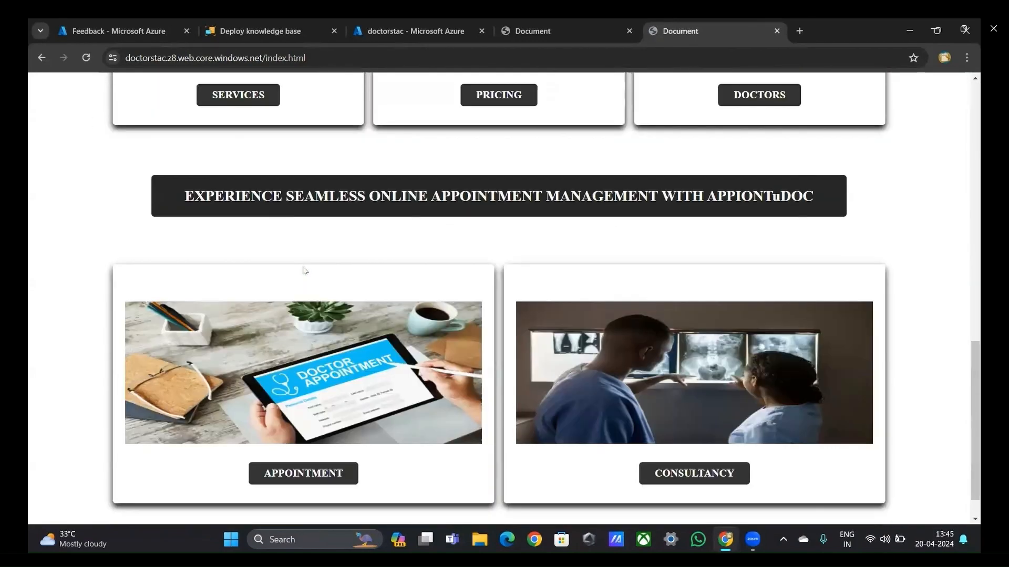
click(499, 96)
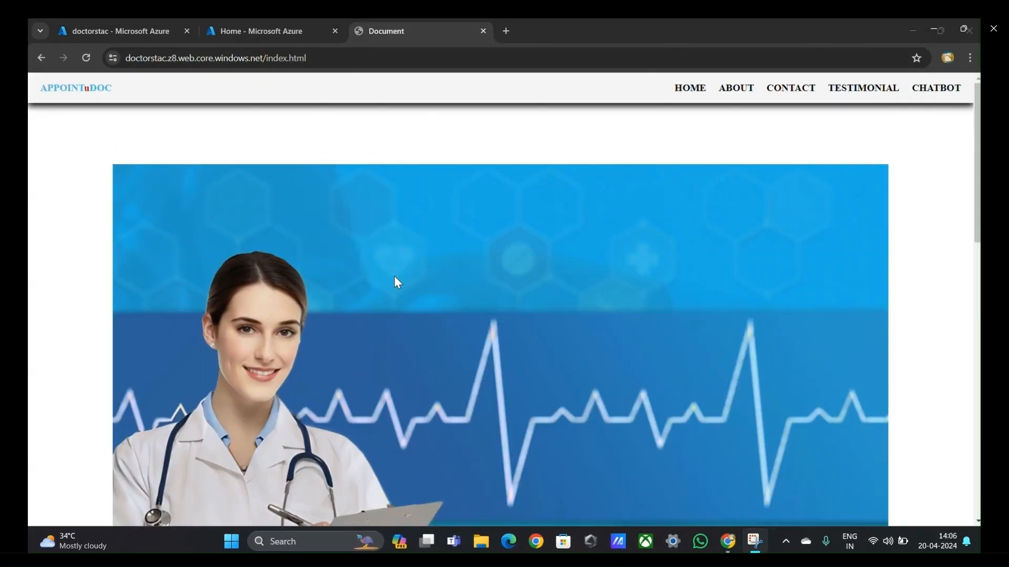
Step: Open the Doctor Appointment Form from the Appointment card on the home page
scroll(398, 282, down, 5)
scroll(394, 278, down, 4)
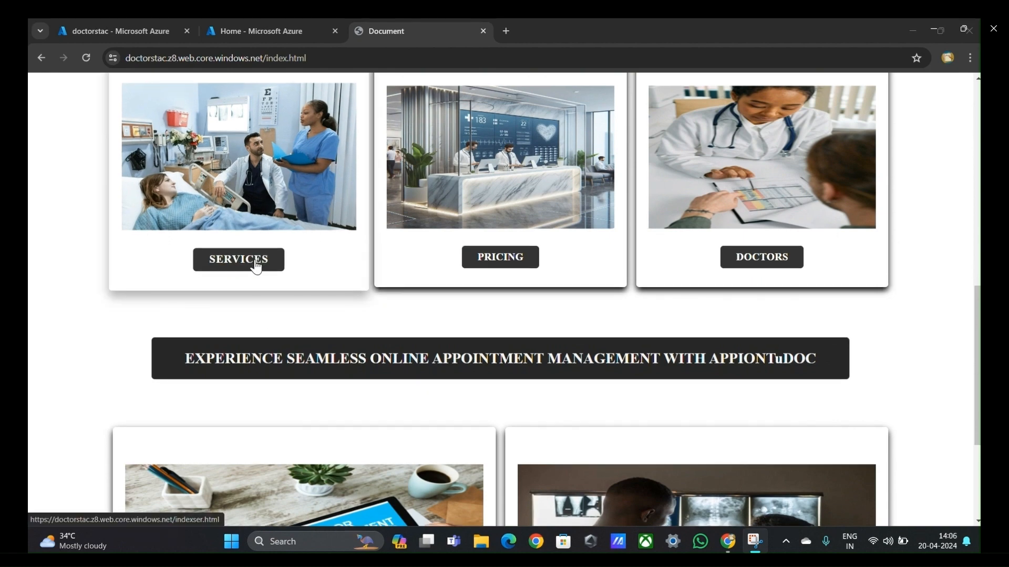
scroll(259, 265, down, 3)
click(297, 439)
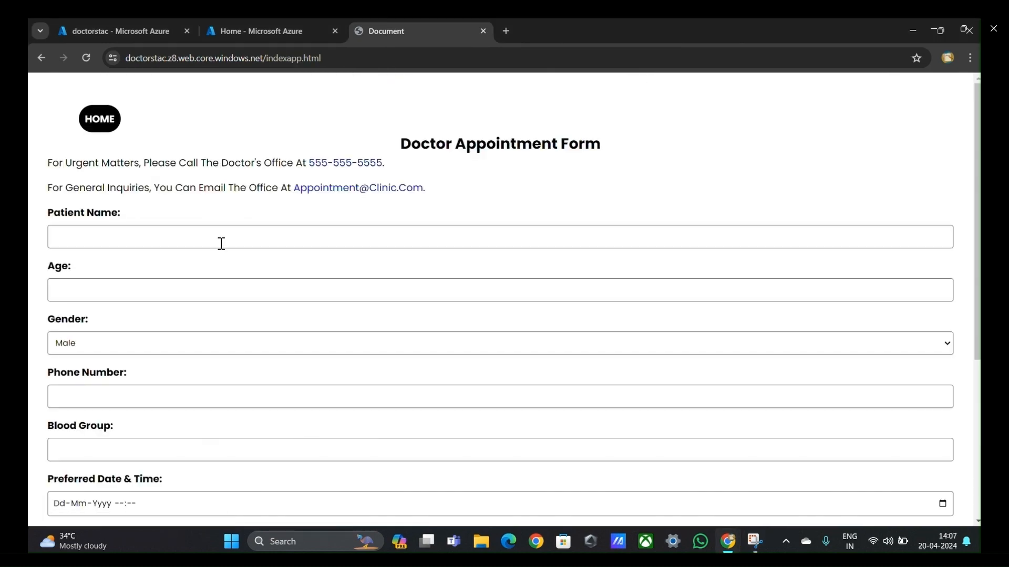
Step: Fill in the patient's name, age 21, phone number and blood group A+ in the appointment form
click(215, 234)
text(Yashwanth)
key(Tab)
text(21)
key(Tab)
text(A)
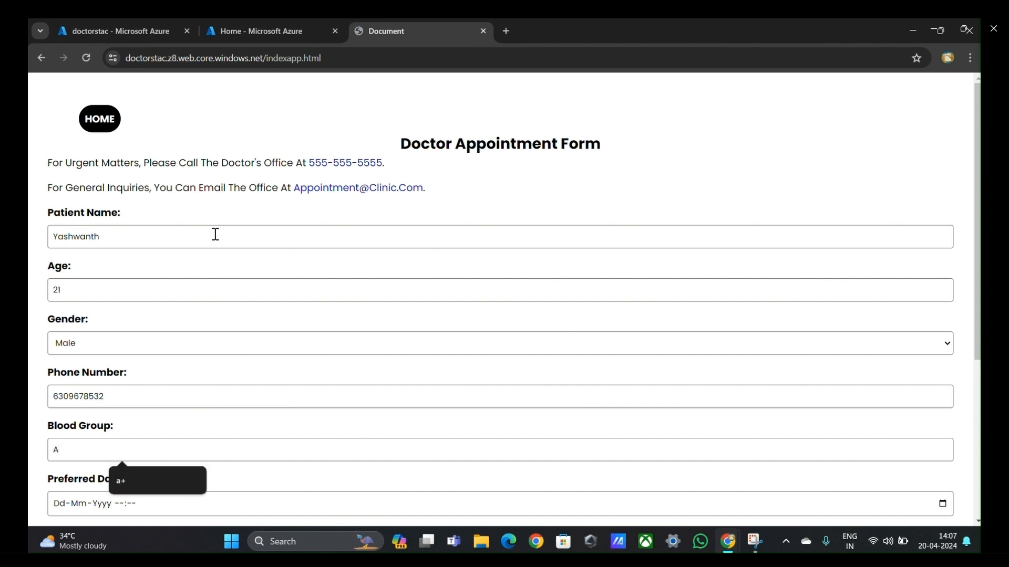
text(+)
key(Tab)
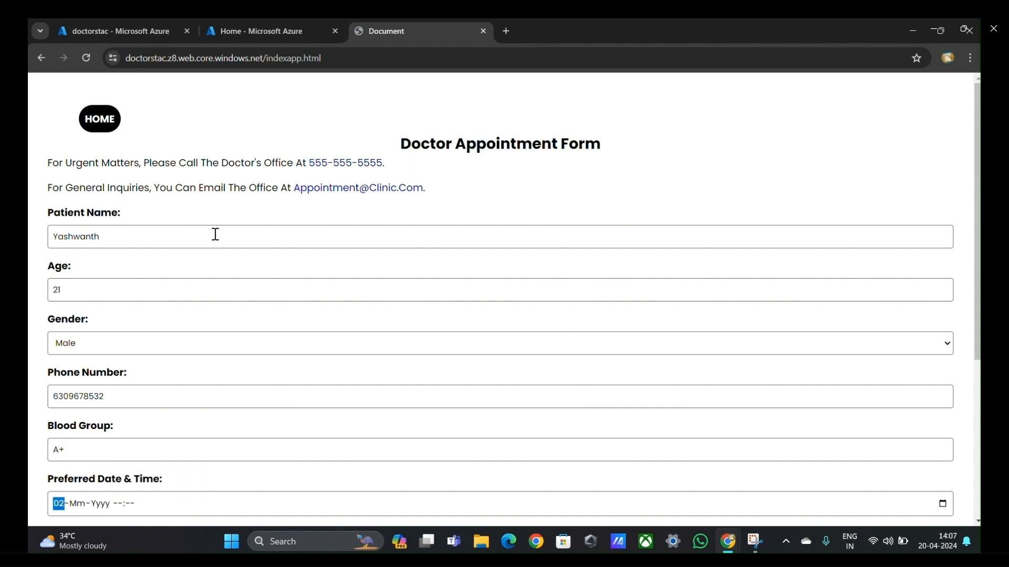
text(20-04-2024 )
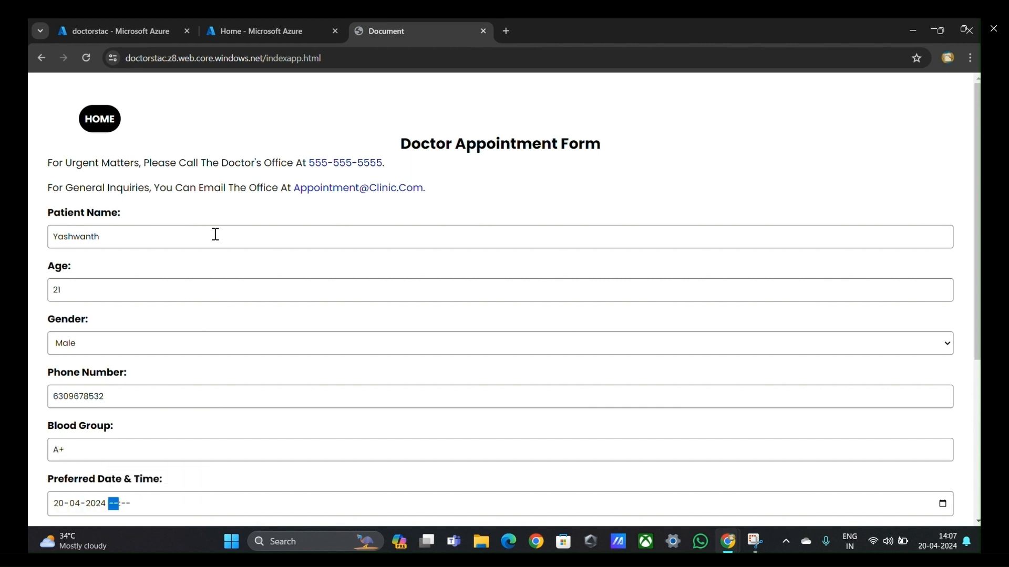
text(16:00)
scroll(213, 235, down, 5)
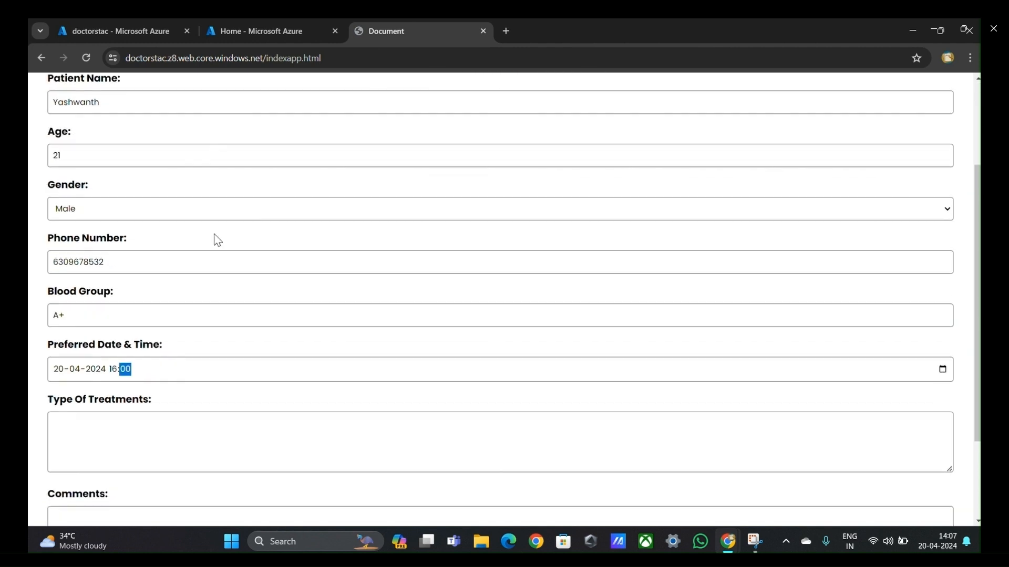
Step: Enter "Cardiology Related Treatment." as the type of treatment, submit the appointment request and close the confirmation popup
click(172, 308)
text(Car)
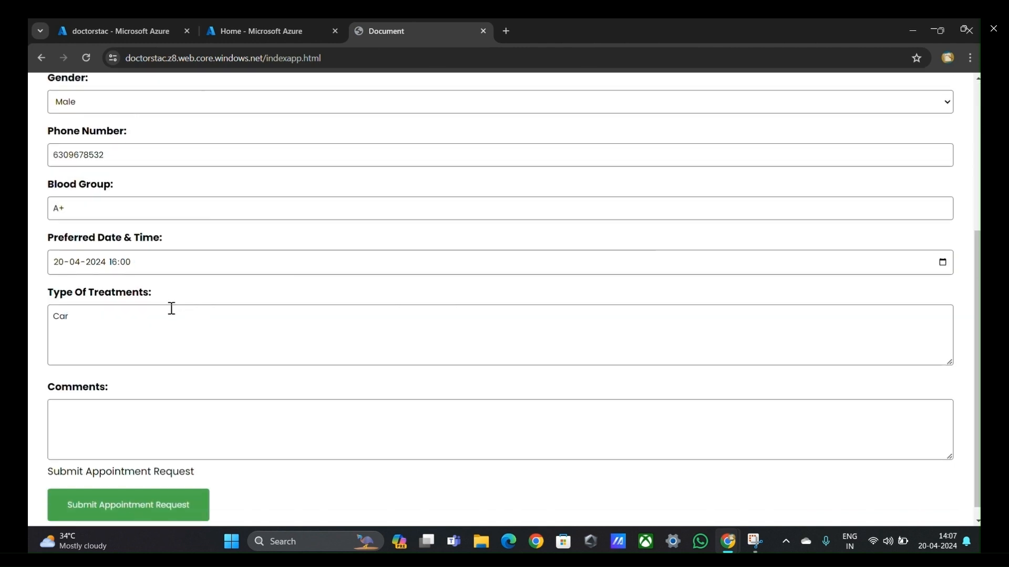
text(diology Related Treatment)
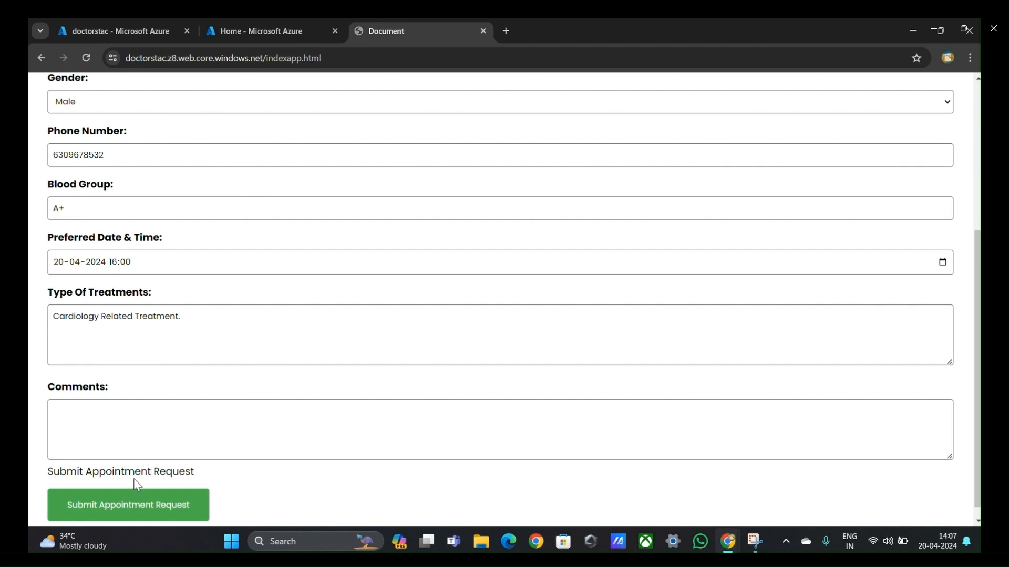
text(.)
click(139, 512)
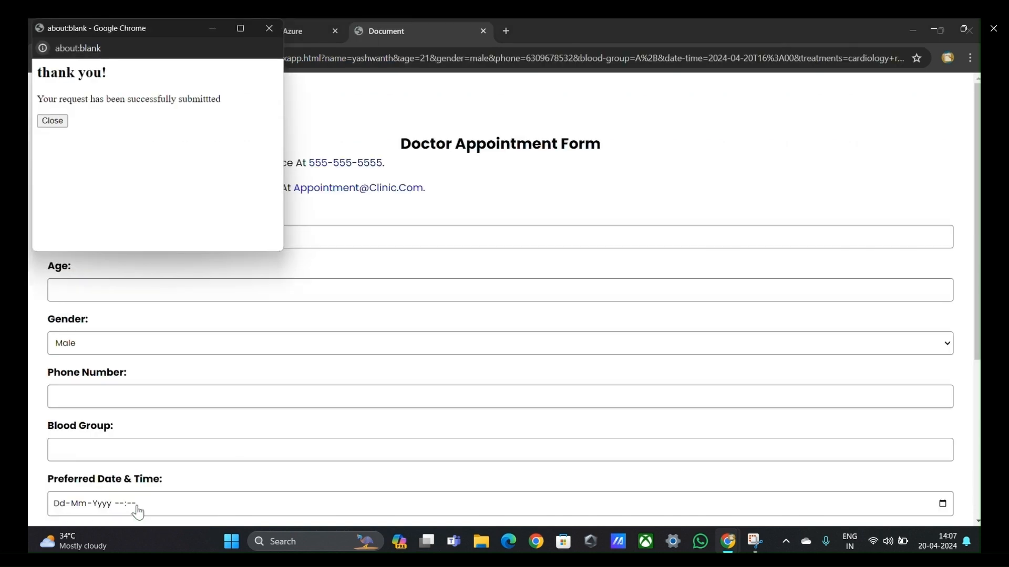
click(61, 121)
Step: Return to the home page from the appointment form and open the Testimonial page
click(101, 123)
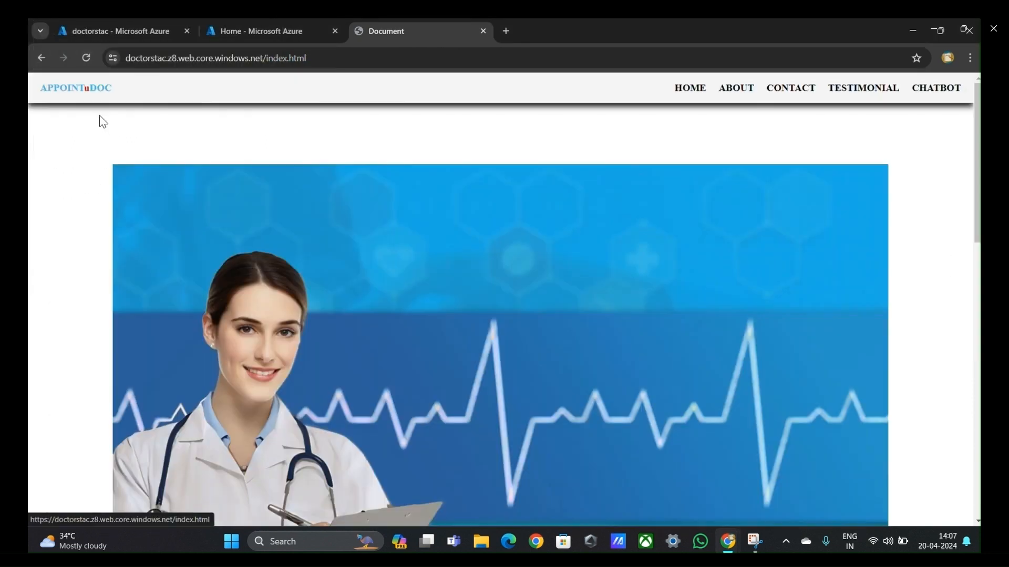
click(864, 89)
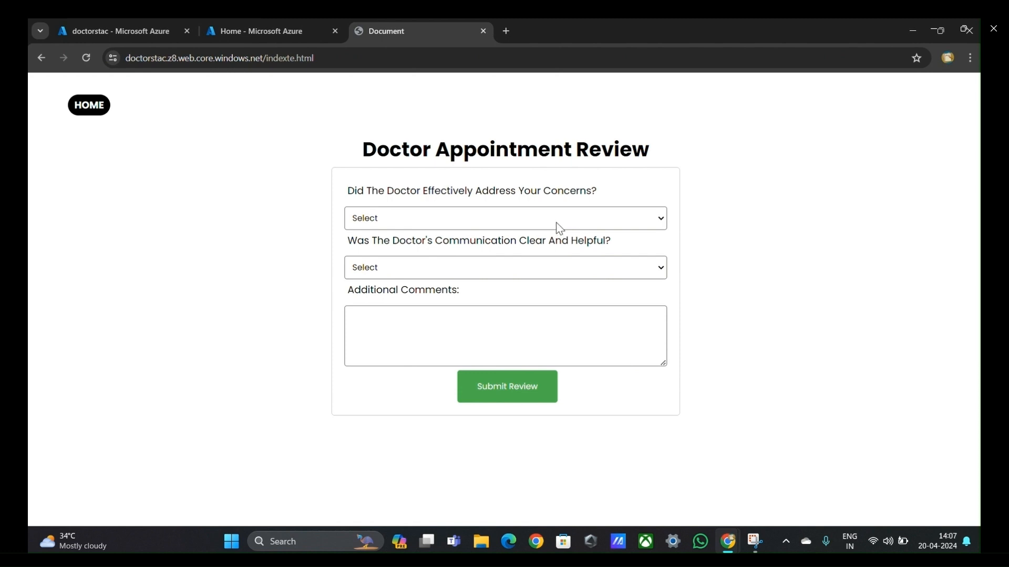
Step: Answer Yes to both Doctor Appointment Review questions, about addressing concerns and about clear, helpful communication
click(560, 228)
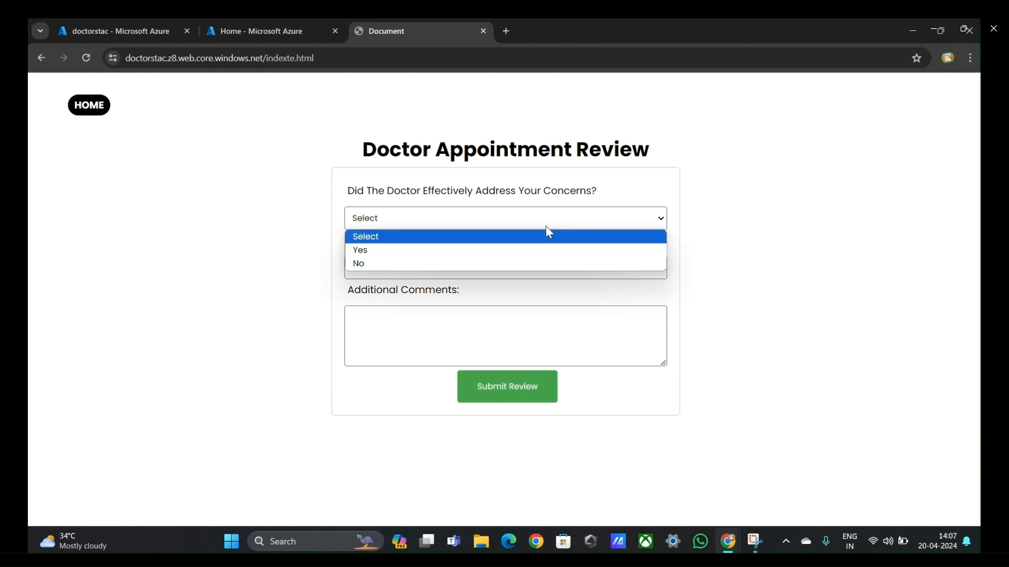
click(408, 252)
click(397, 270)
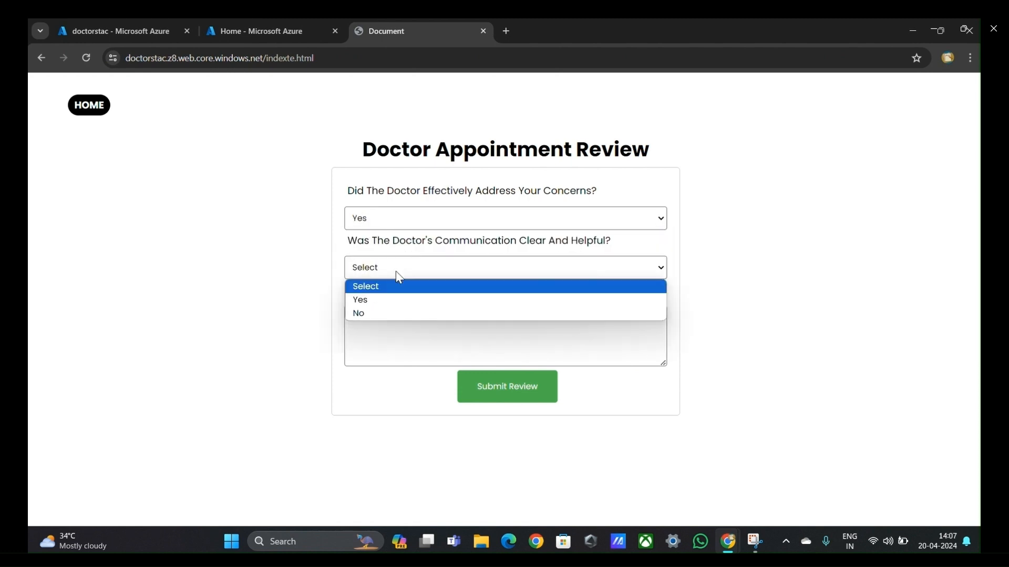
click(387, 299)
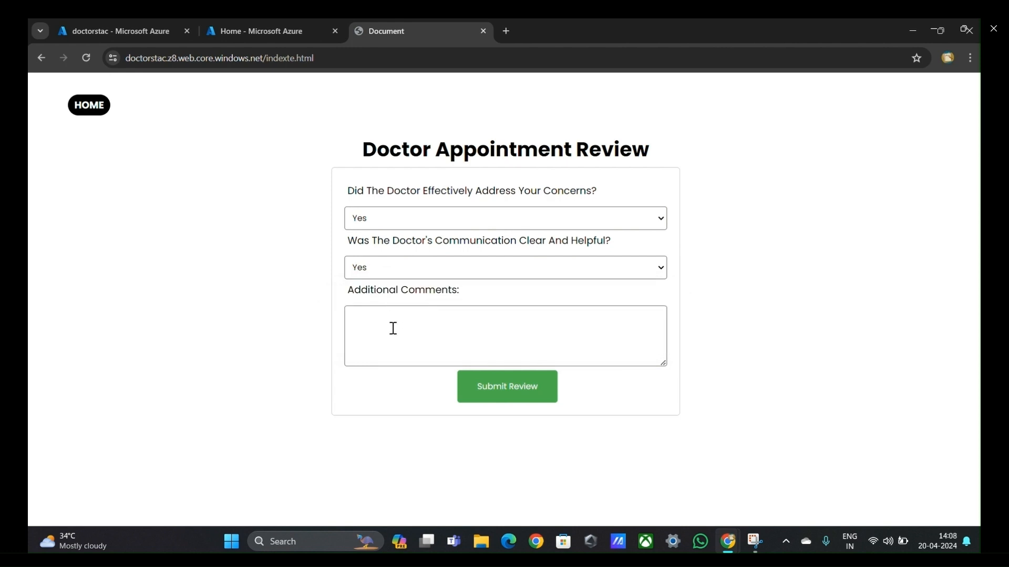
Step: Enter the additional comment "I Experienced Best Treatment With Affordable Cost For Booking Appointment Through This Site" in the review form
text(Doct)
key(BackSpace)
key(BackSpace)
key(BackSpace)
key(BackSpace)
text(I)
text( Ec)
text(perienced B)
text(est )
text(Treate)
key(BackSpace)
text(ment With Affordable)
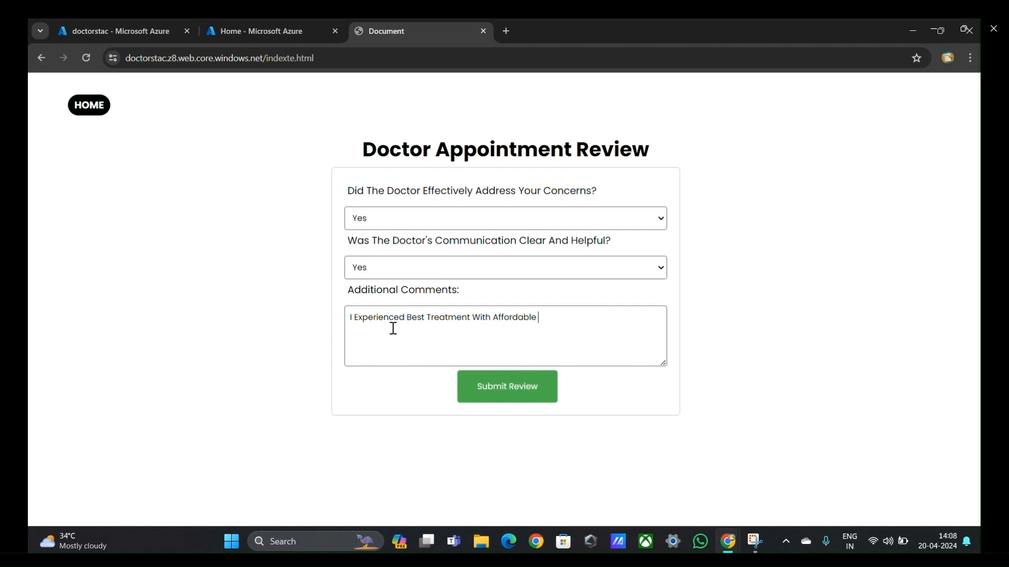
text( Cost For Booking Appoi)
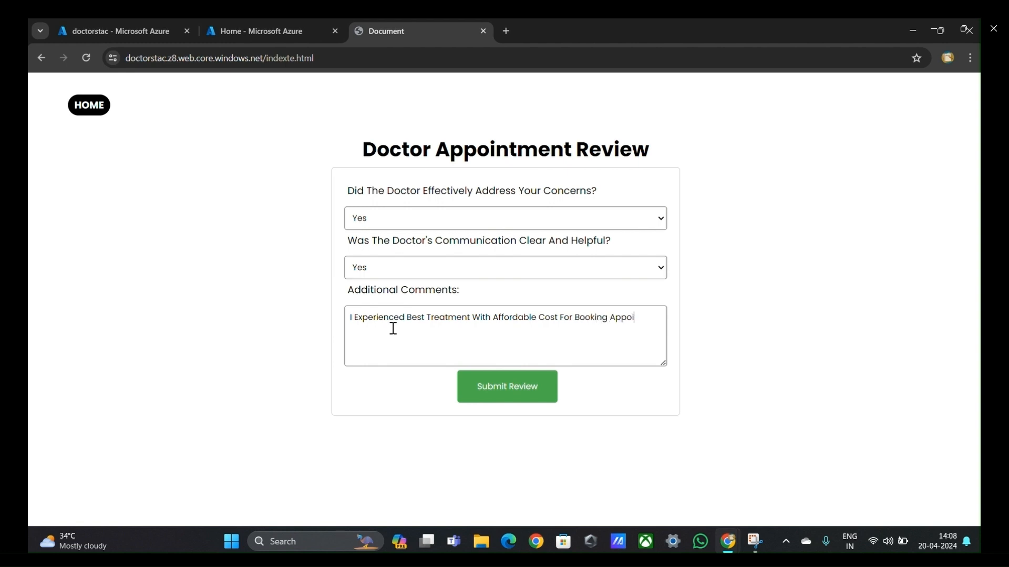
text(ntment)
text( Throgh)
text(u)
text( This S)
text(i)
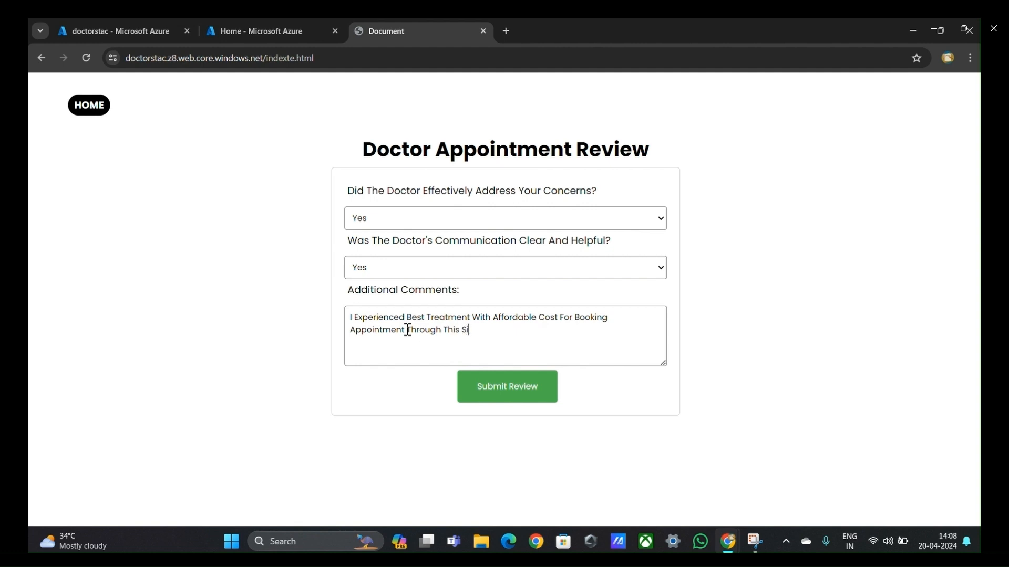
text(te.)
Step: Submit the doctor appointment review, close its thank-you popup and return to the home page
click(502, 393)
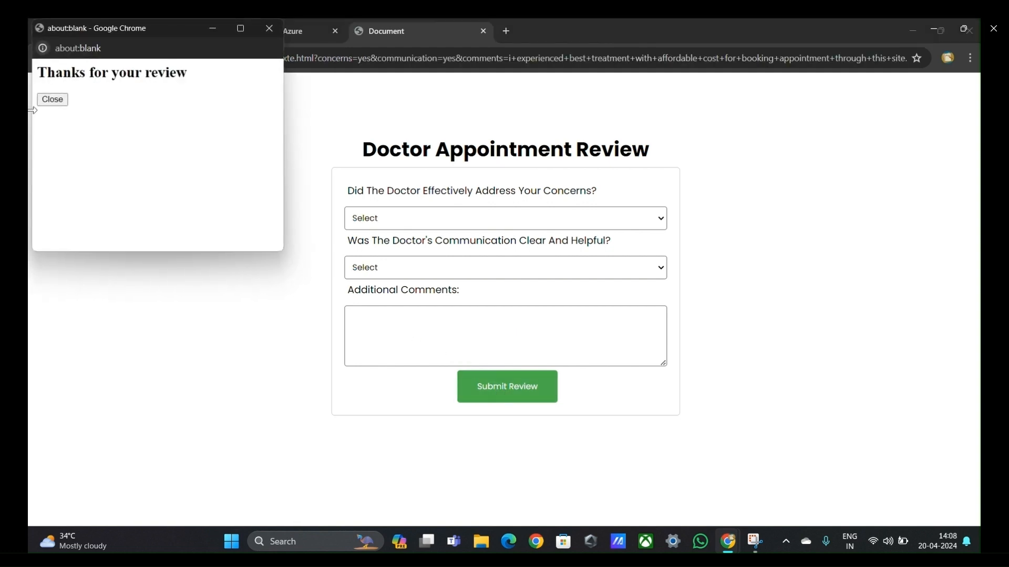
click(49, 101)
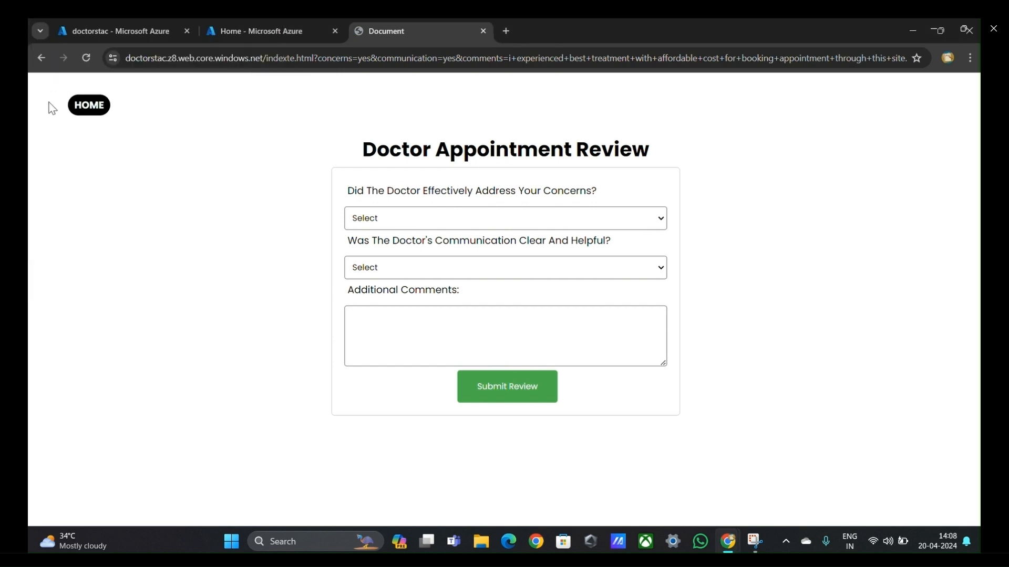
click(97, 104)
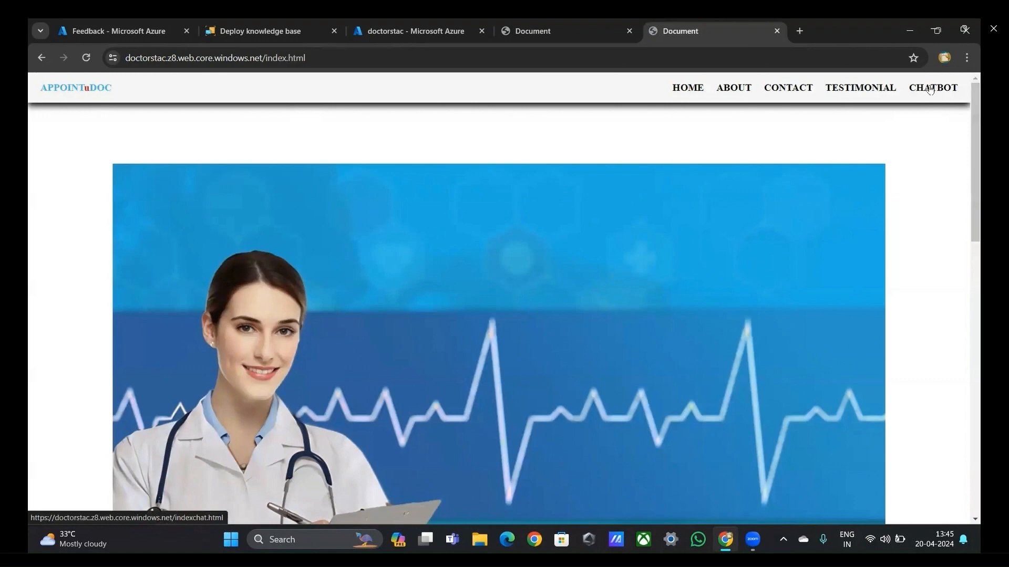
Step: Open the website's Chatbot page and send the greeting "hi"
click(930, 88)
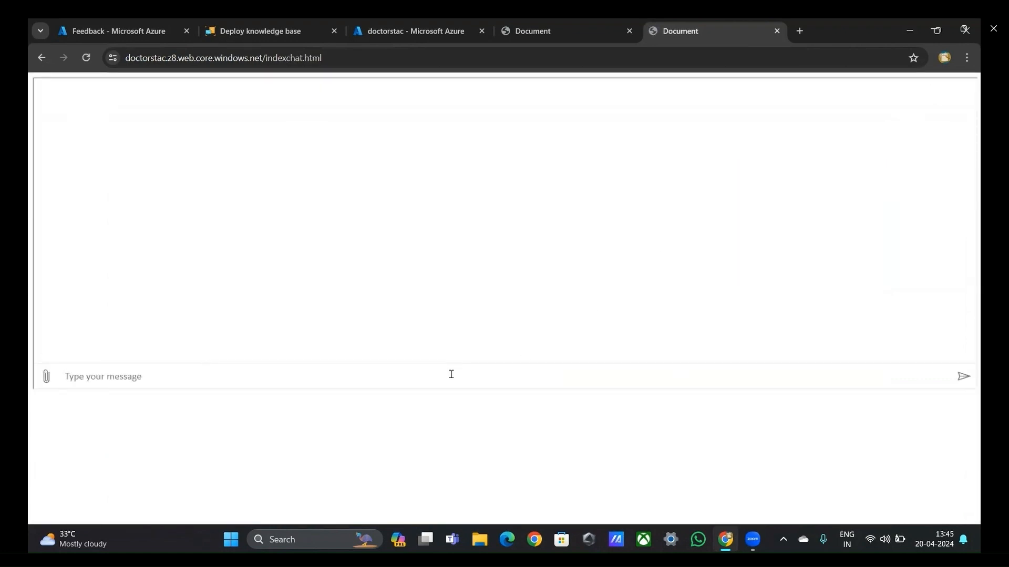
text(hi)
key(Return)
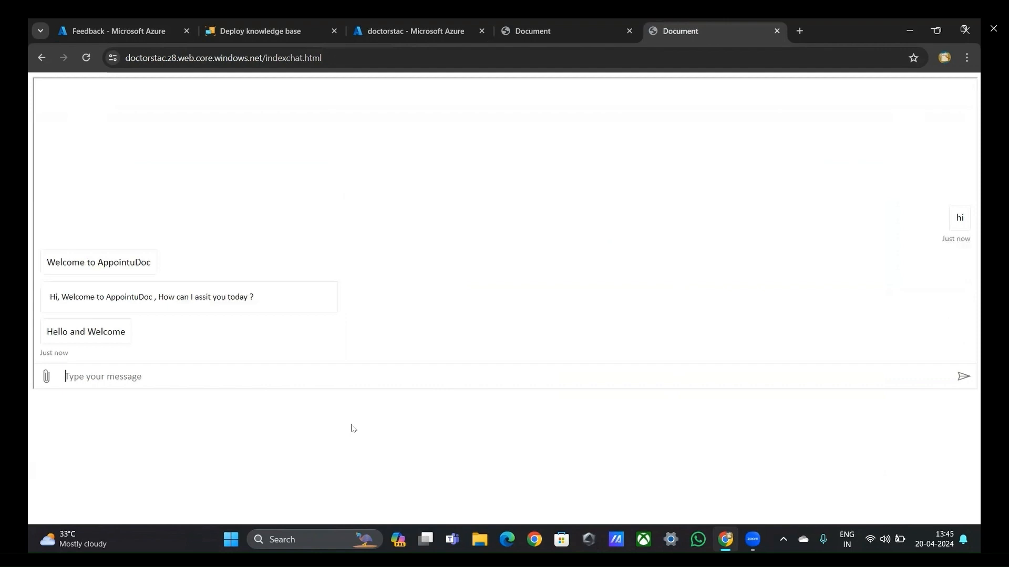
Step: Ask the chatbot "what is appointudoc"
text(wha t is appointudoc)
key(Return)
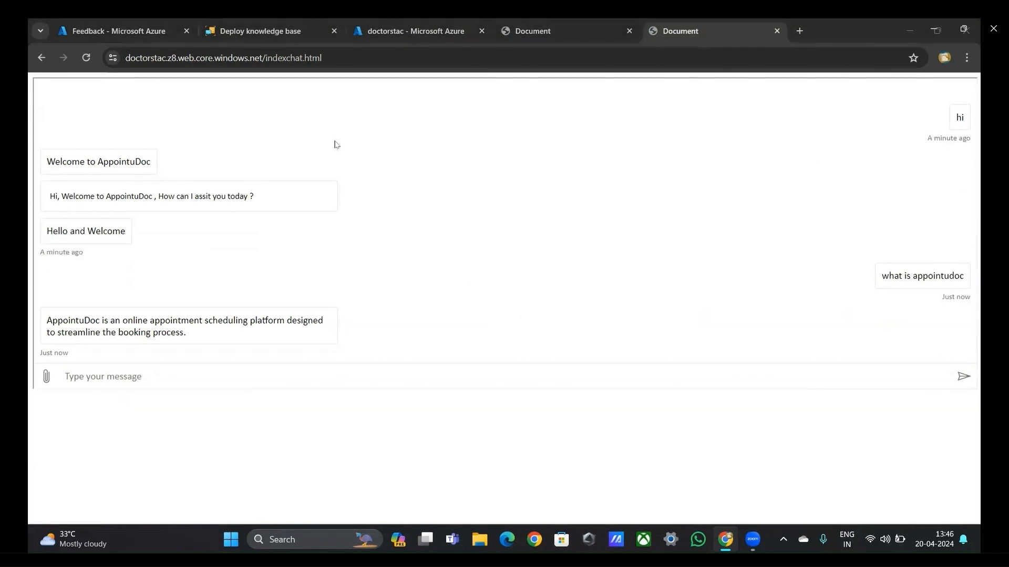
Step: Go back from the chatbot to the home page and look over its Services, Pricing and Doctors cards
click(41, 58)
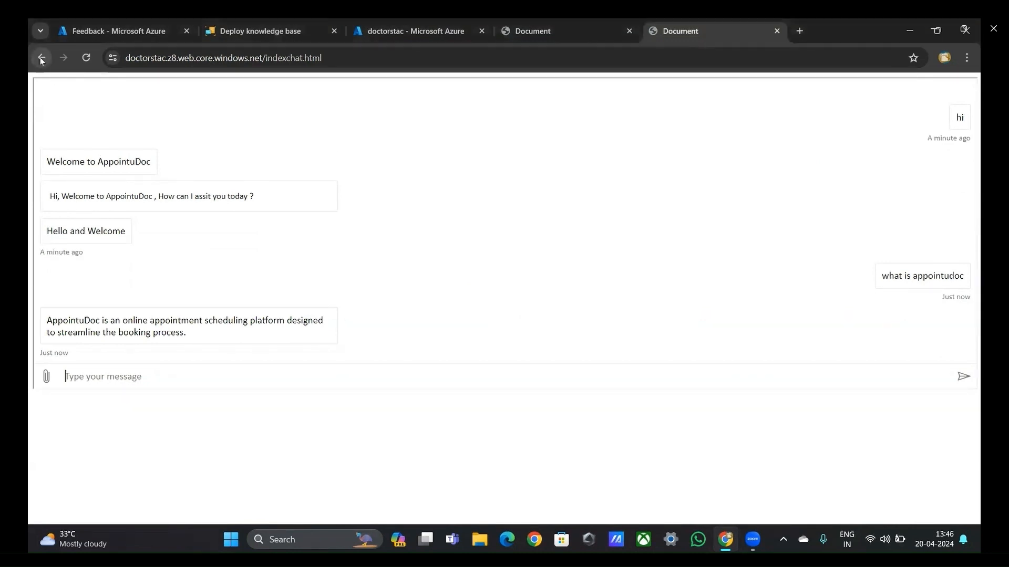
scroll(300, 266, down, 3)
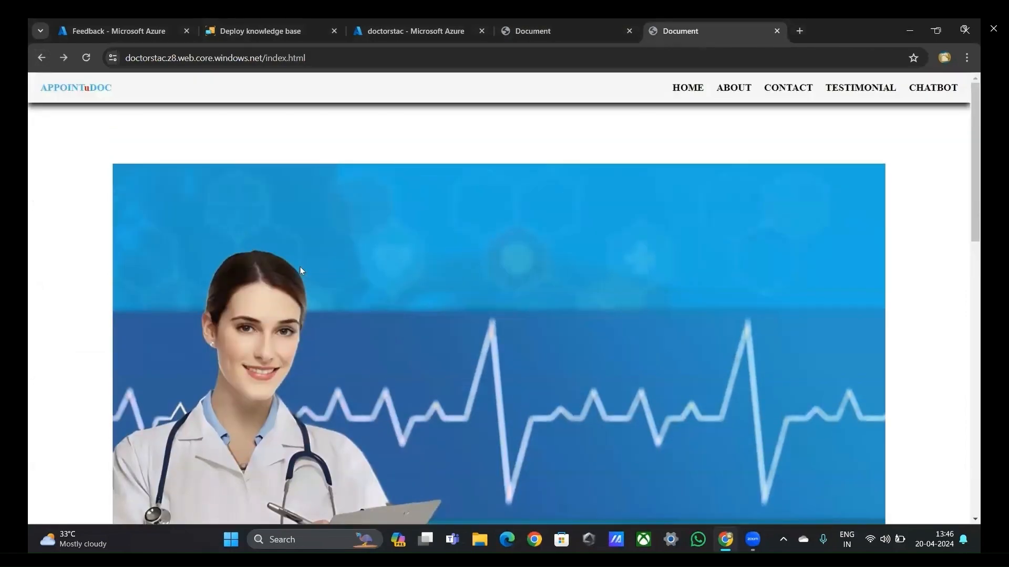
scroll(309, 247, down, 6)
scroll(308, 248, down, 7)
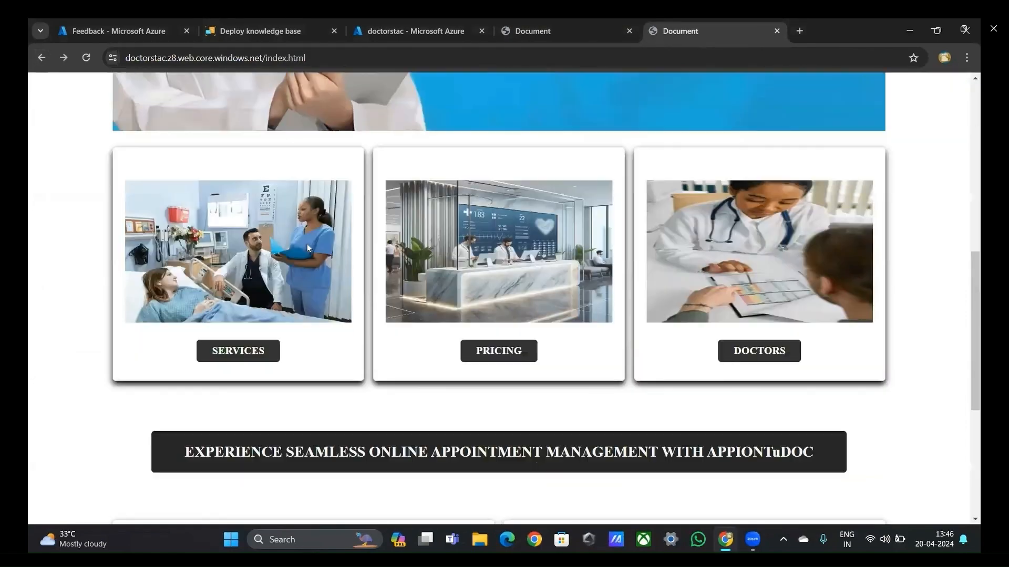
click(628, 188)
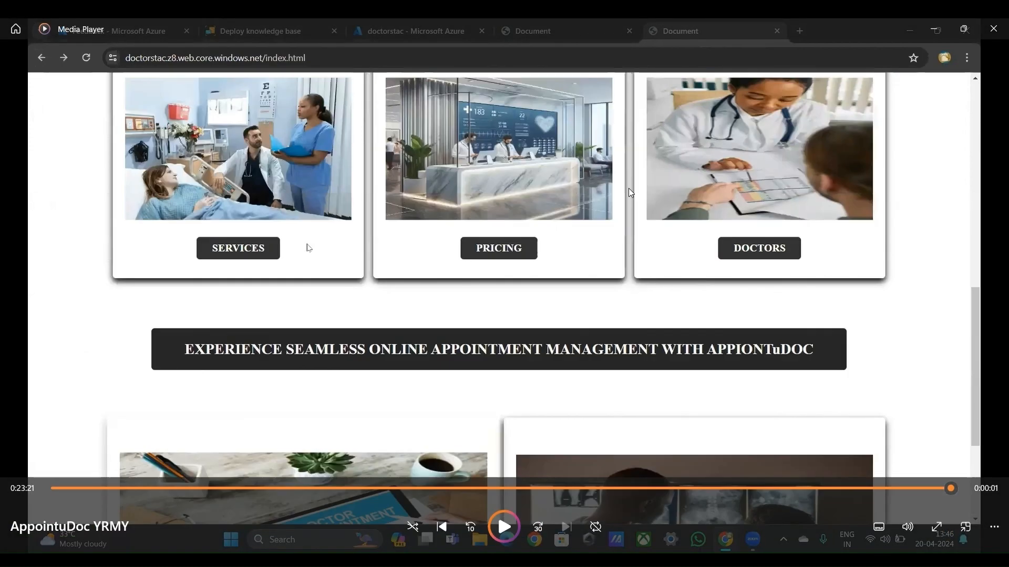